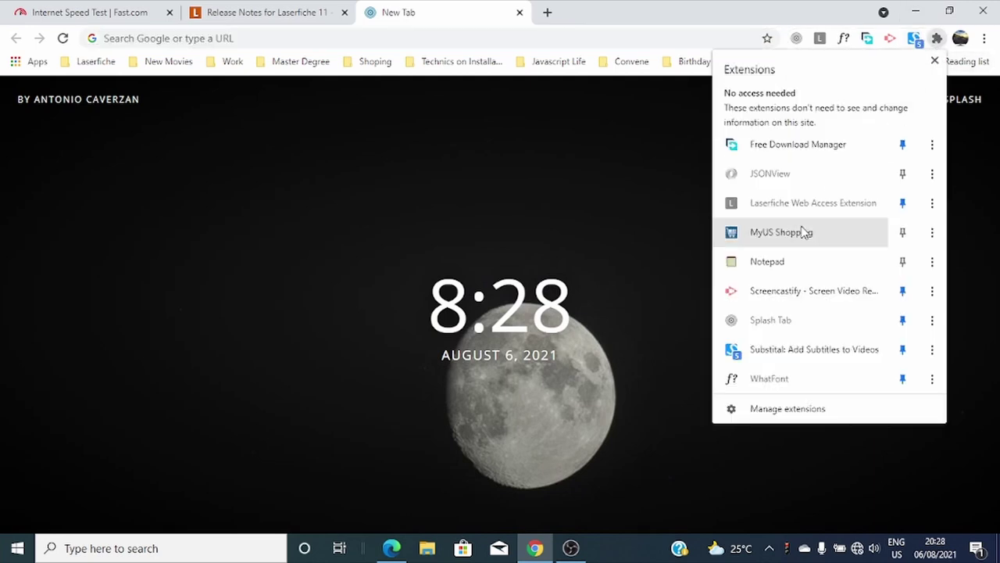
# Open the 'REPOSITORY RESTORE / RE-REGISTER' note listing VOLUME, DATABASE and LFTS.
pyautogui.click(781, 264)
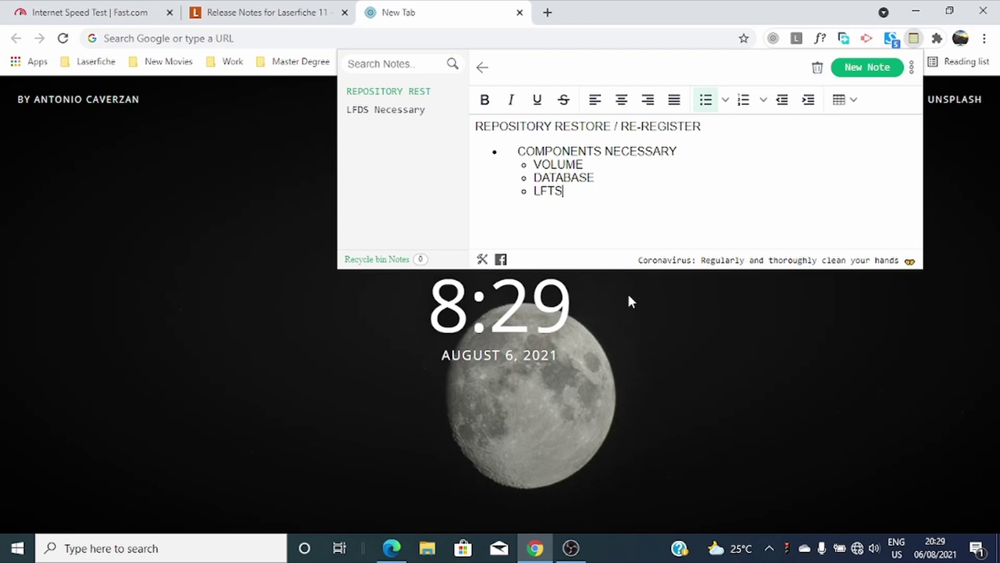
# Browse in File Explorer to the C:\XBANK- REPOSITORY\DEFAULT volume folder.
pyautogui.click(917, 17)
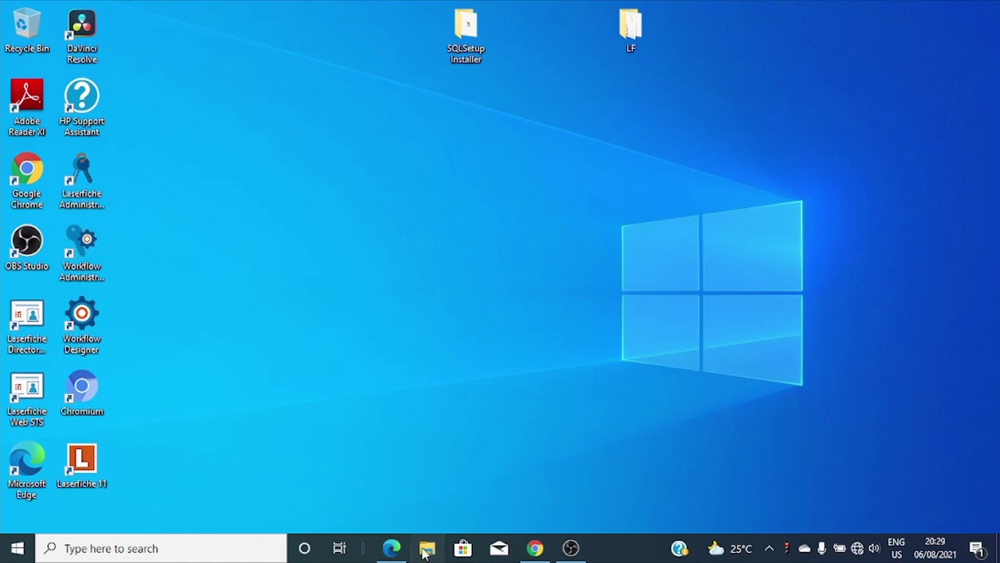
pyautogui.click(426, 550)
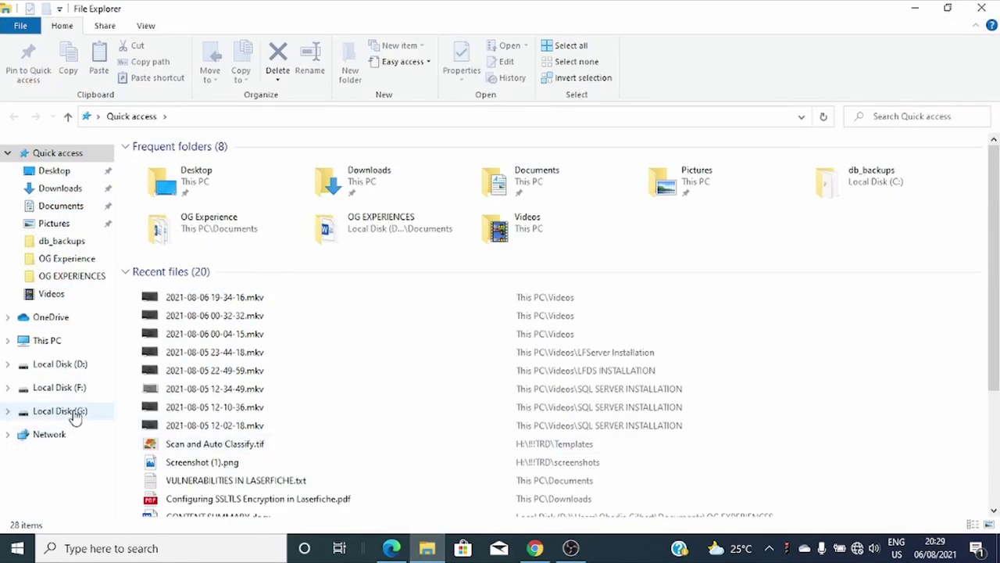
pyautogui.click(56, 342)
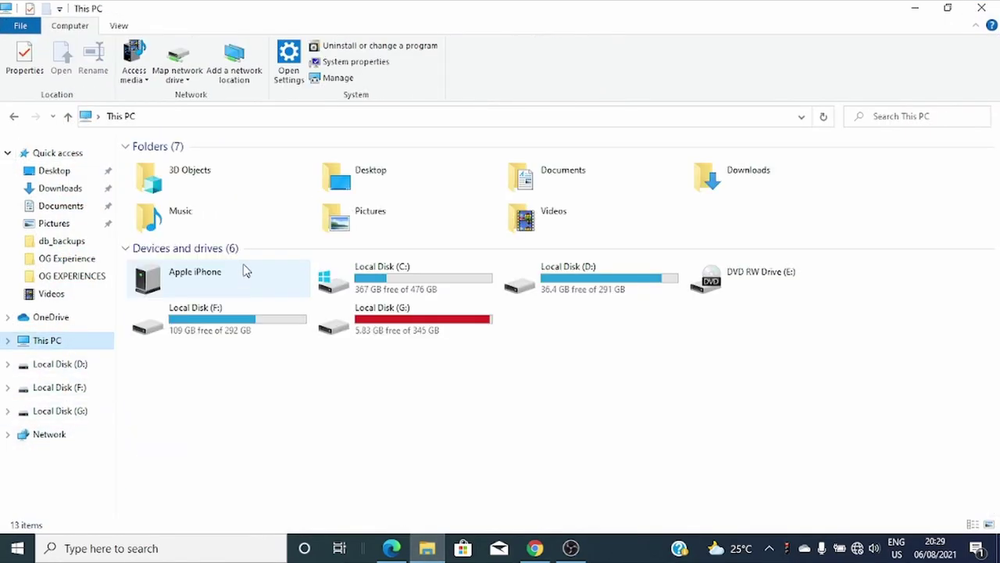
pyautogui.doubleClick(356, 289)
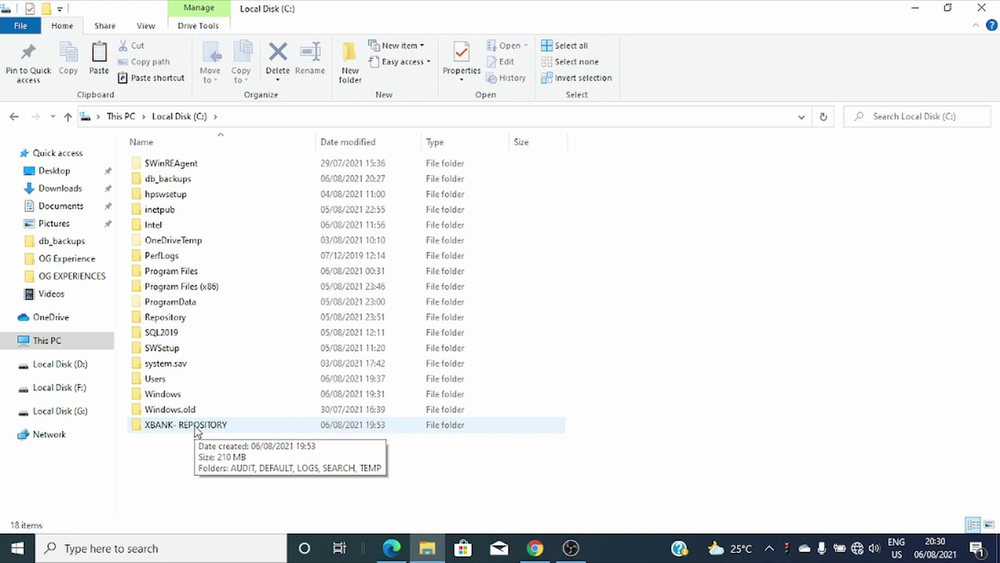
pyautogui.doubleClick(196, 429)
pyautogui.click(187, 179)
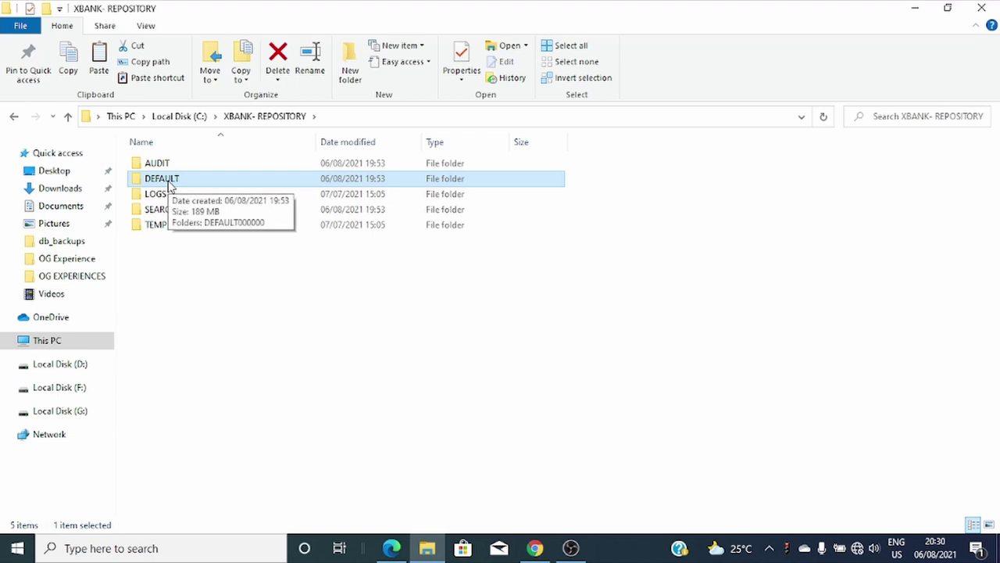
pyautogui.doubleClick(169, 184)
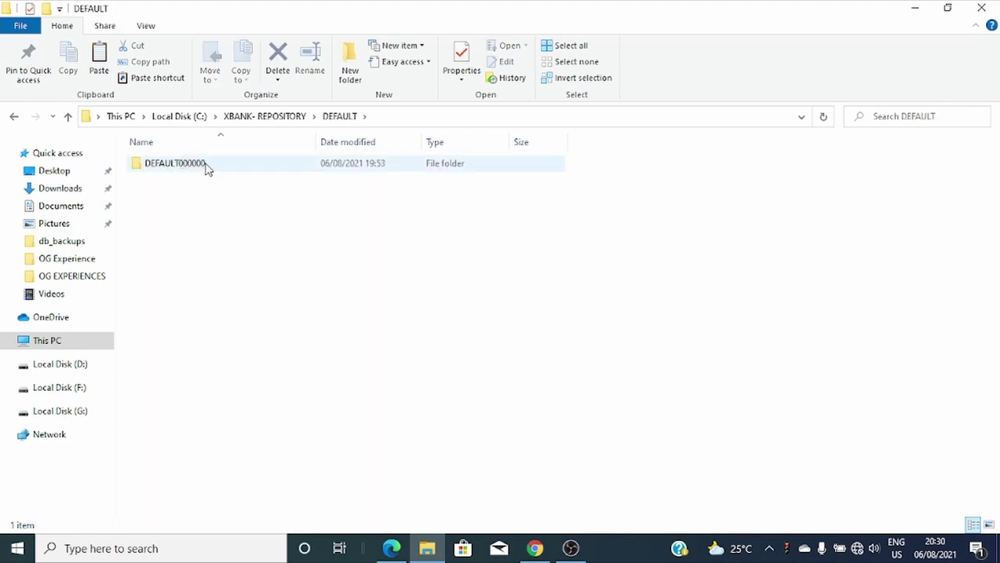
# Check the SEARCH folder and the xbank_repo.mdf and xbank_repo_log.ldf files in C:\db_backups.
pyautogui.click(15, 116)
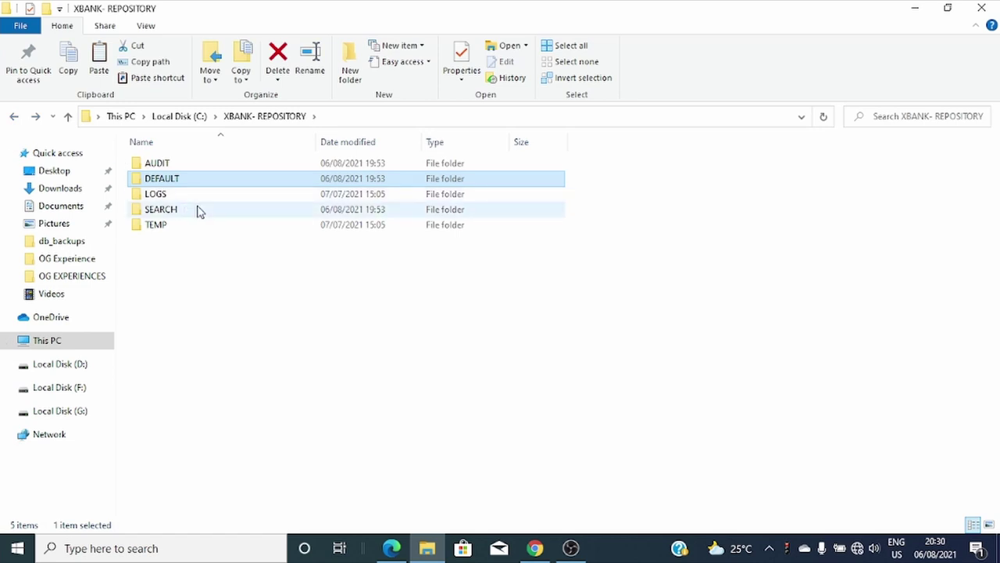
pyautogui.click(200, 212)
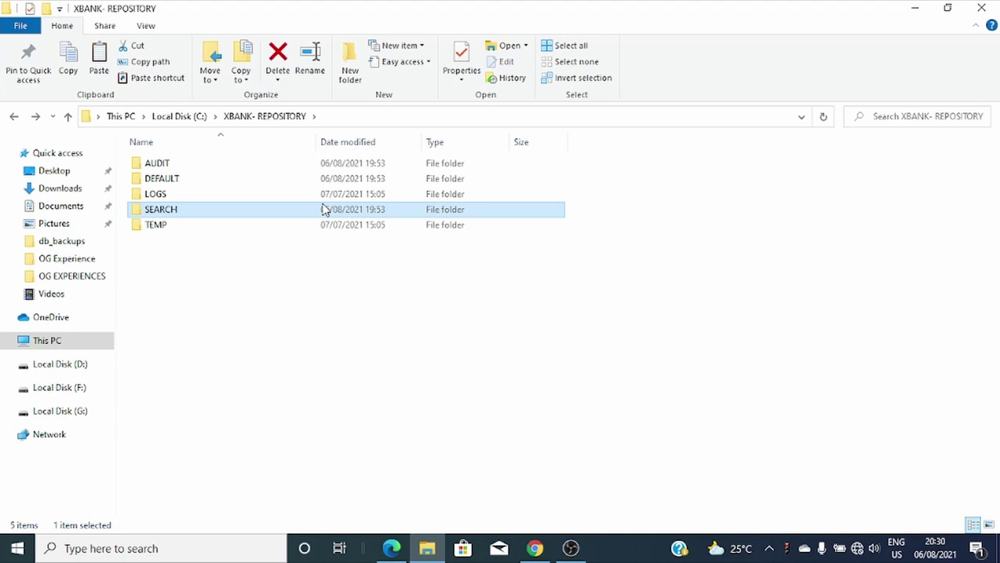
pyautogui.click(14, 116)
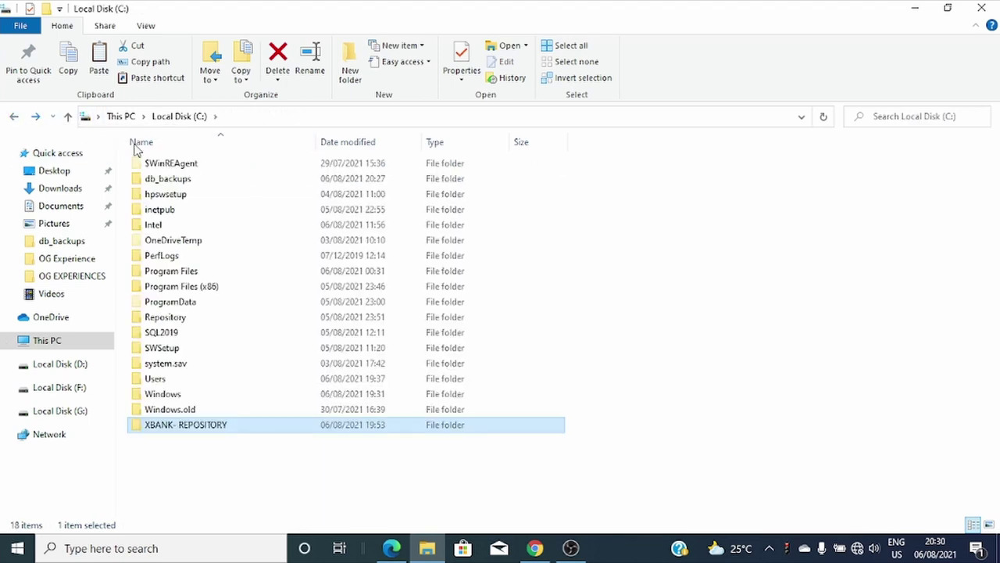
pyautogui.doubleClick(177, 181)
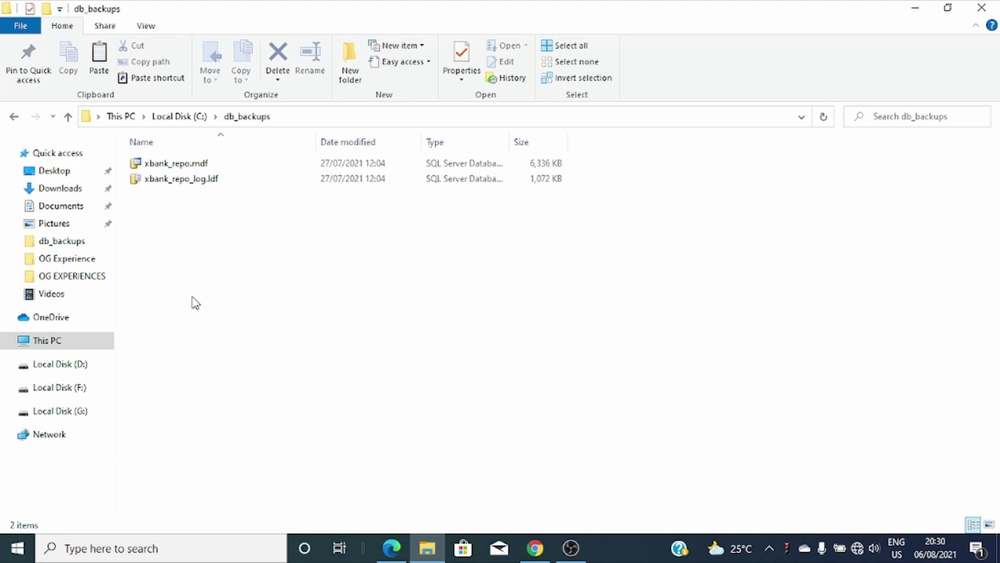
pyautogui.click(15, 116)
pyautogui.moveTo(219, 425)
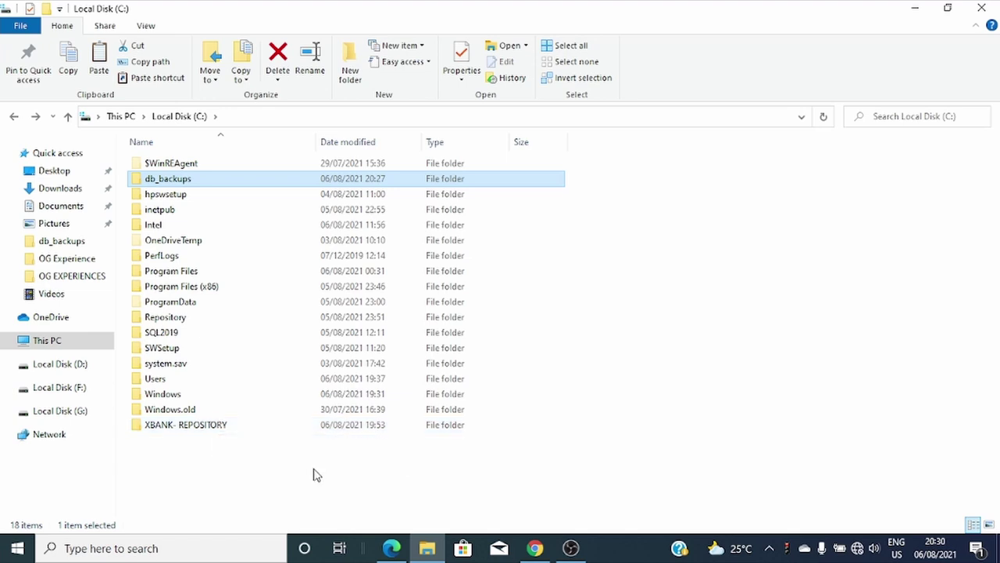
# Launch SSMS, connect to OGX\SQLEXPRESS and expand Databases showing Form, LFDS, OGExperience, Workflow.
pyautogui.click(127, 551)
pyautogui.write('studio')
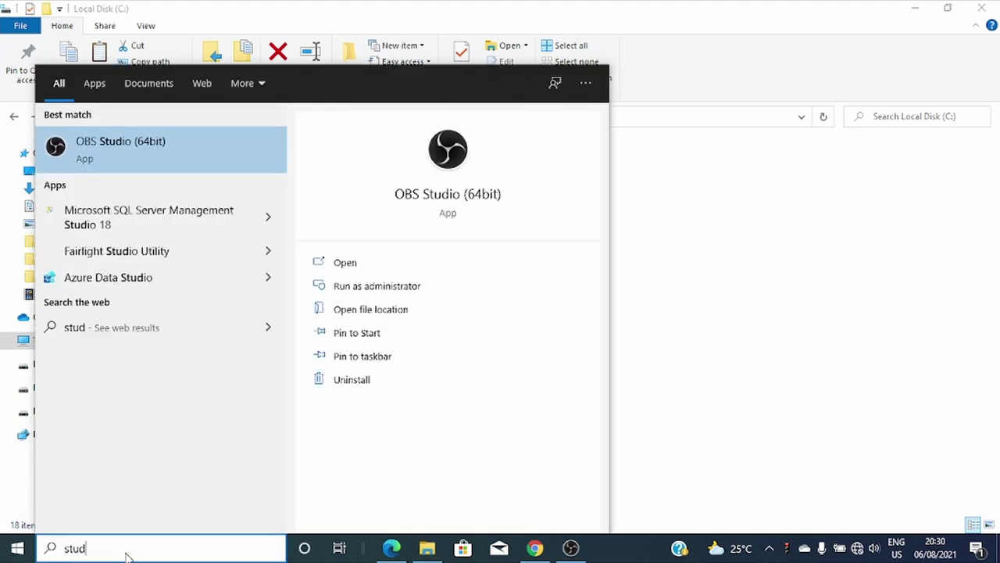
pyautogui.press('Escape')
pyautogui.click(17, 548)
pyautogui.click(291, 477)
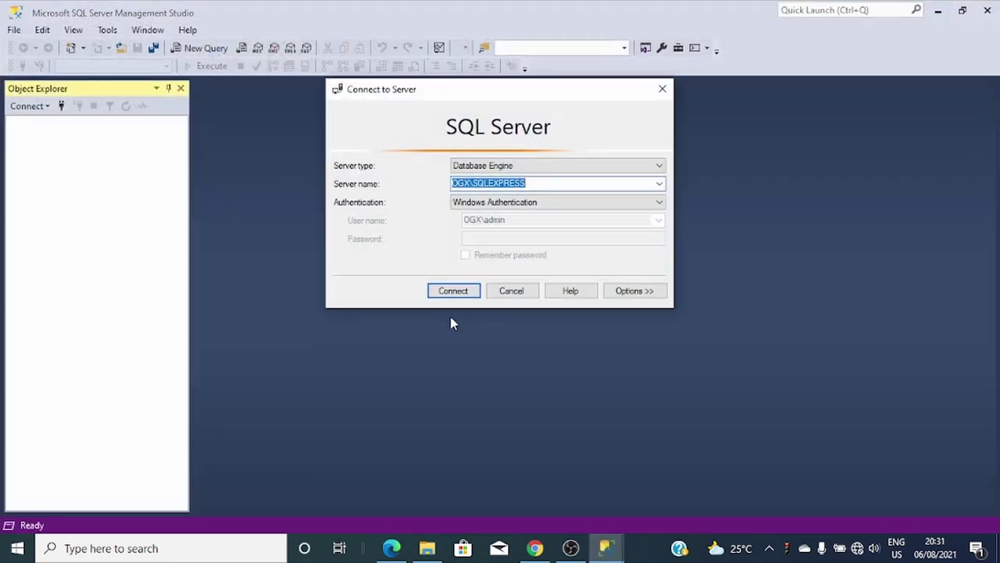
pyautogui.click(467, 293)
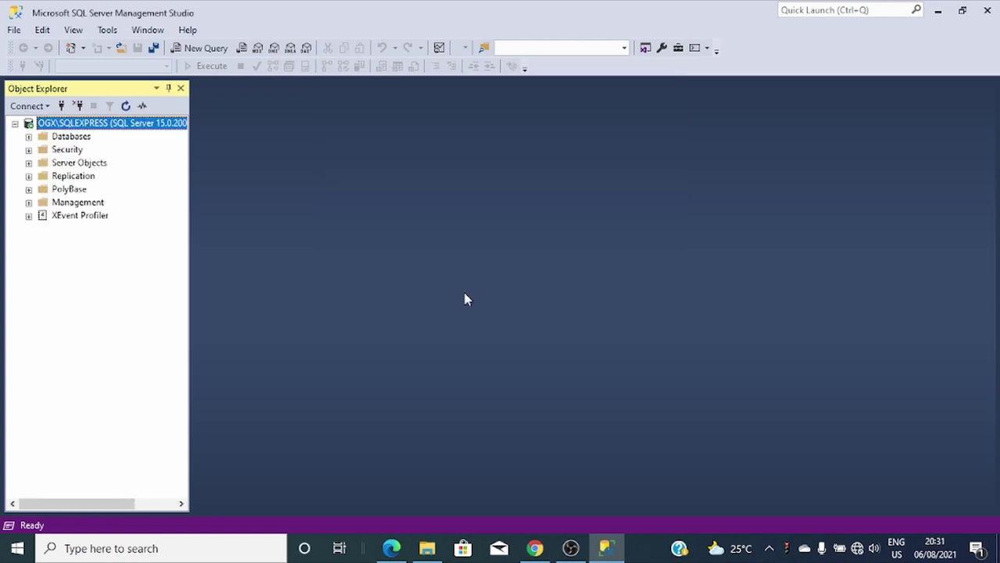
pyautogui.click(29, 137)
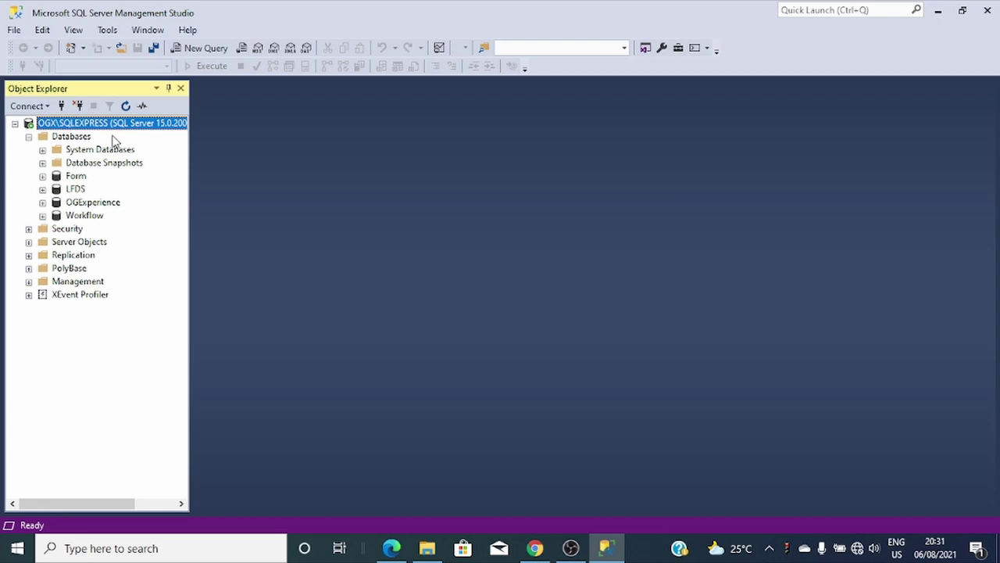
# Attach C:\db_backups\xbank_repo.mdf to OGX\SQLEXPRESS as the xbank_repo database.
pyautogui.rightClick(78, 139)
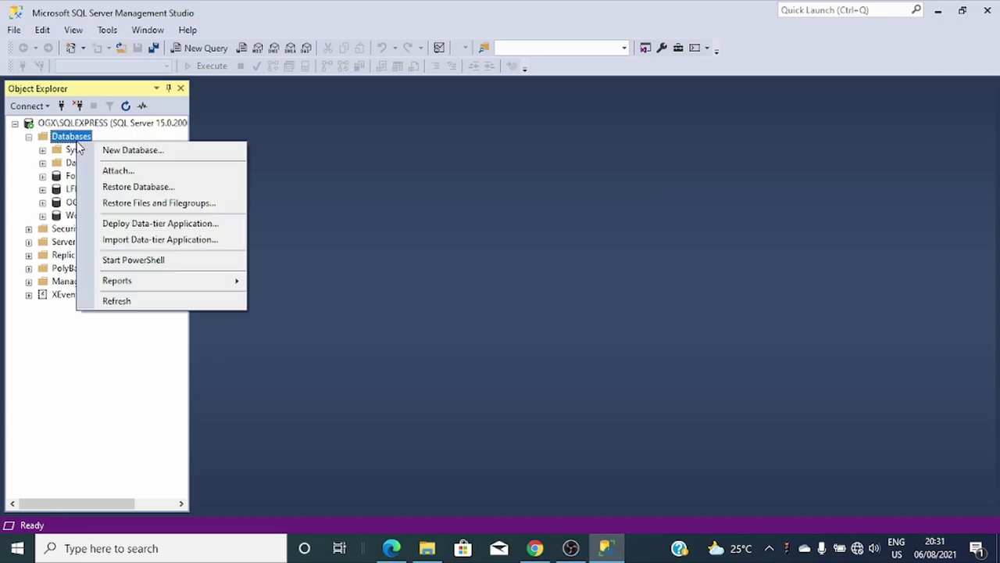
pyautogui.click(117, 169)
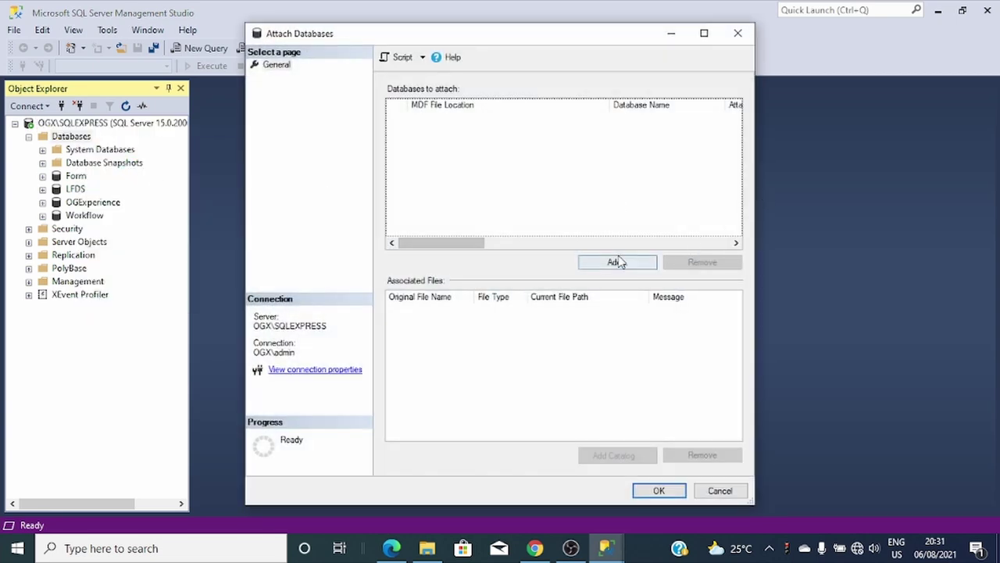
pyautogui.click(616, 263)
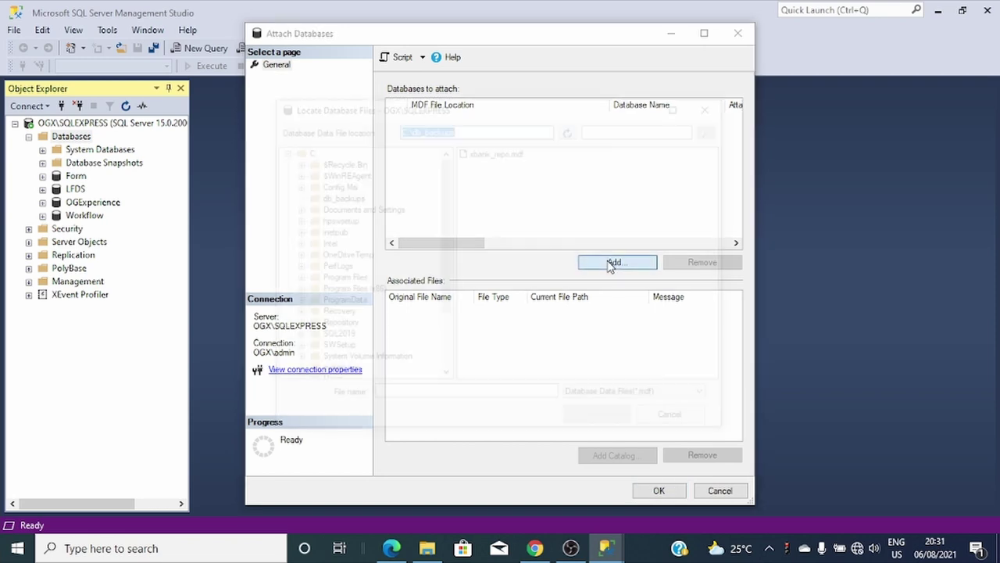
pyautogui.click(497, 153)
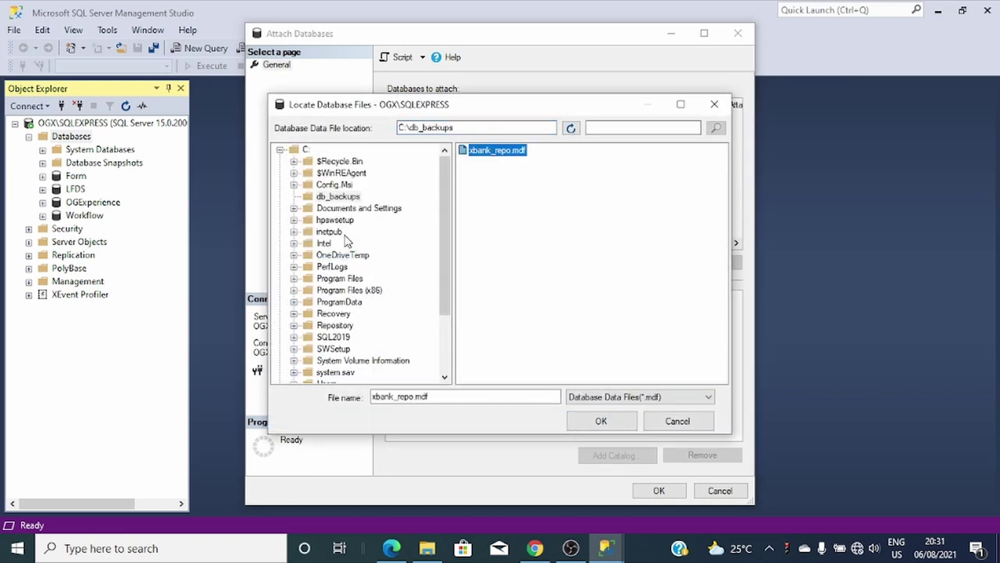
pyautogui.click(601, 421)
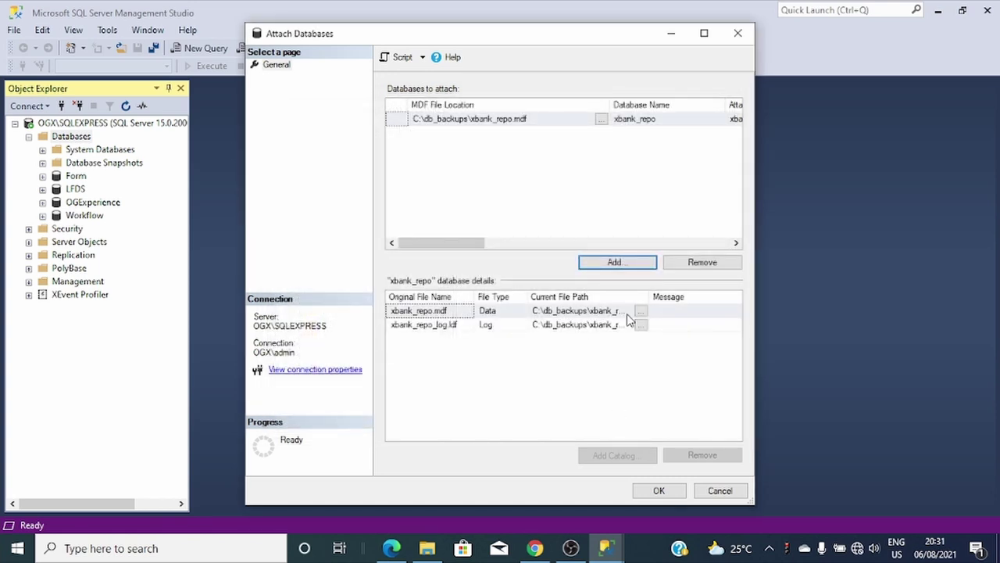
pyautogui.click(645, 490)
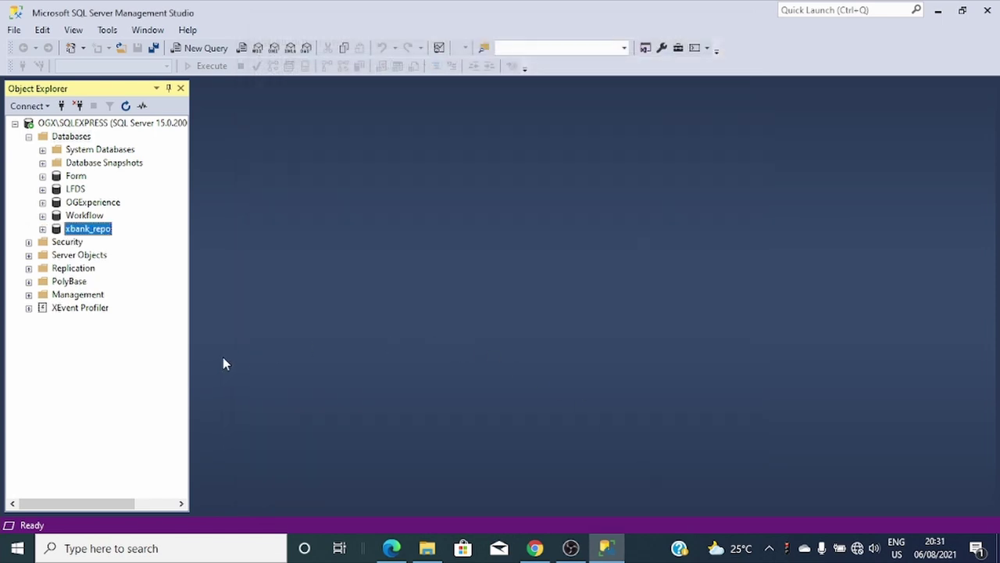
pyautogui.click(42, 228)
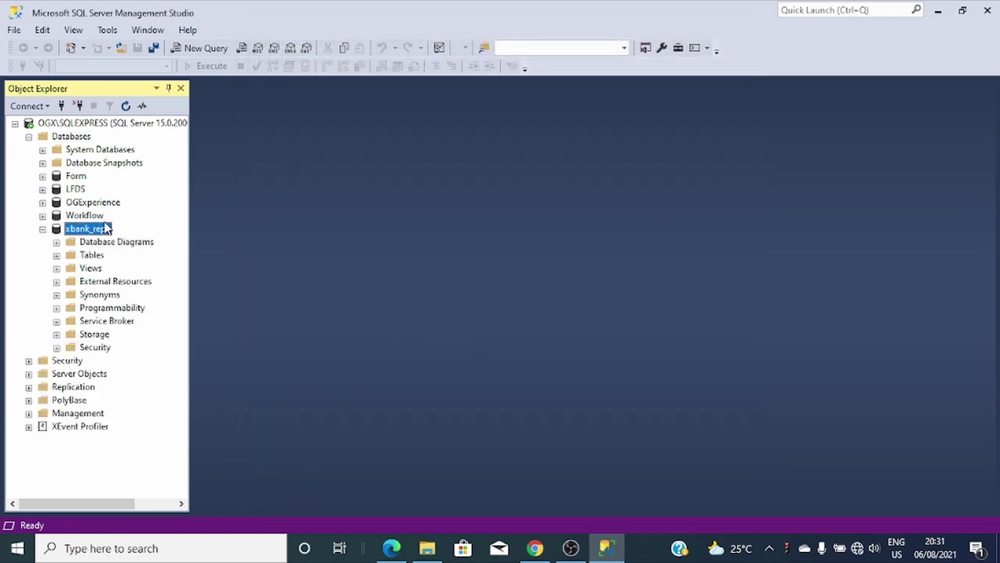
pyautogui.click(42, 229)
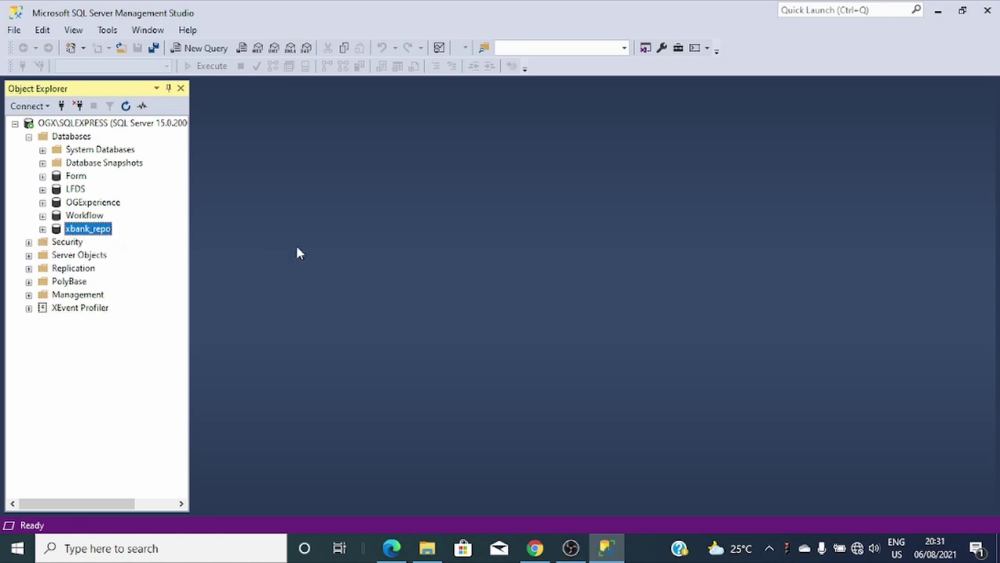
# Show the OGX server's registered repositories, listing only OG-EXPERIENCE, in the Administration Console.
pyautogui.click(937, 11)
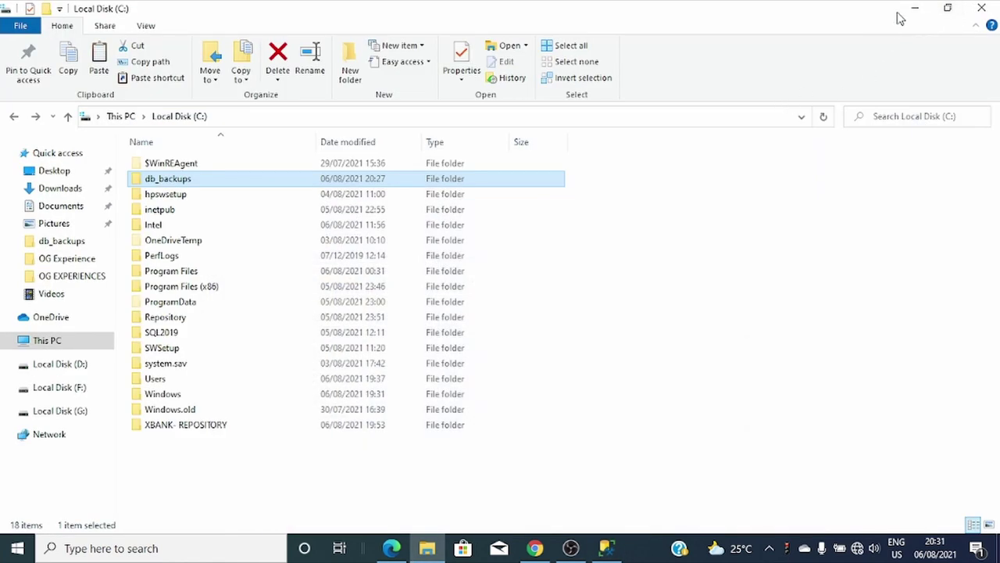
pyautogui.click(908, 11)
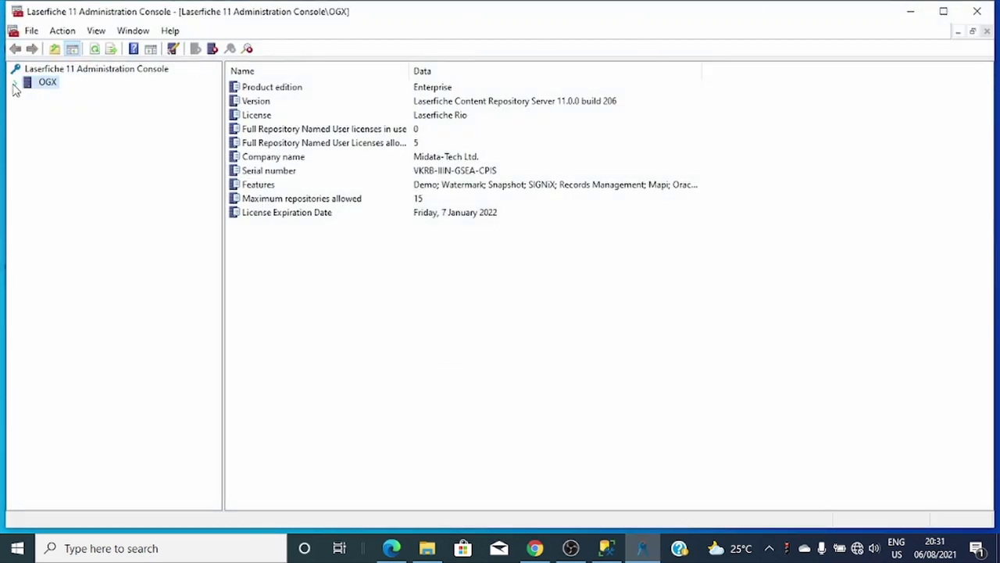
pyautogui.click(15, 82)
pyautogui.click(30, 96)
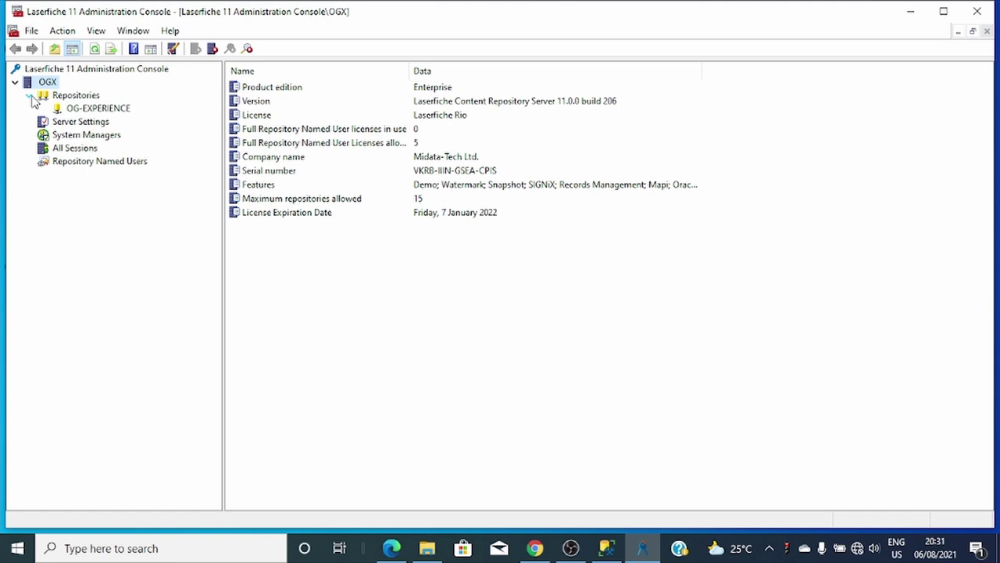
pyautogui.click(89, 98)
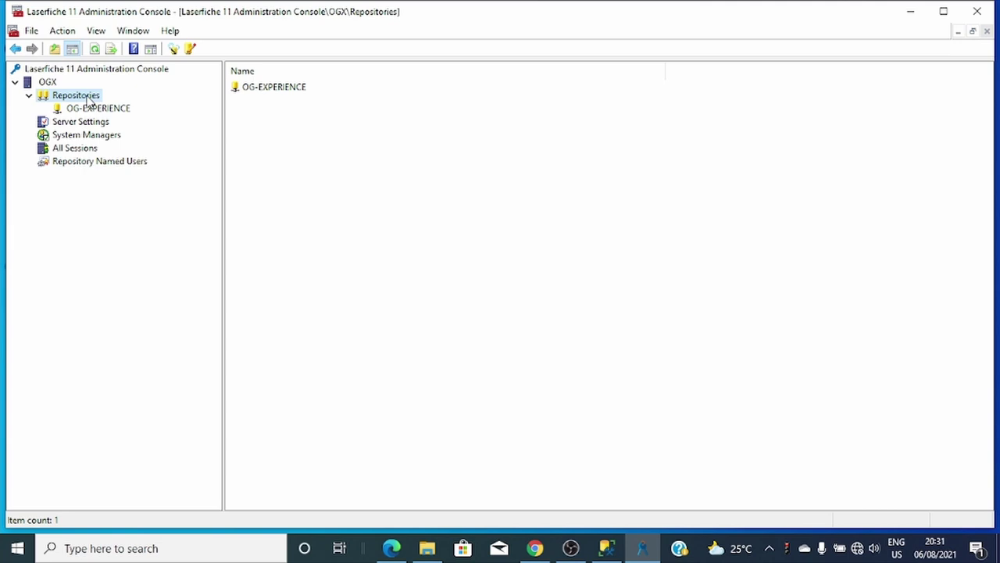
# Bring up All Tasks > Register Repository... on the Repositories node.
pyautogui.rightClick(91, 103)
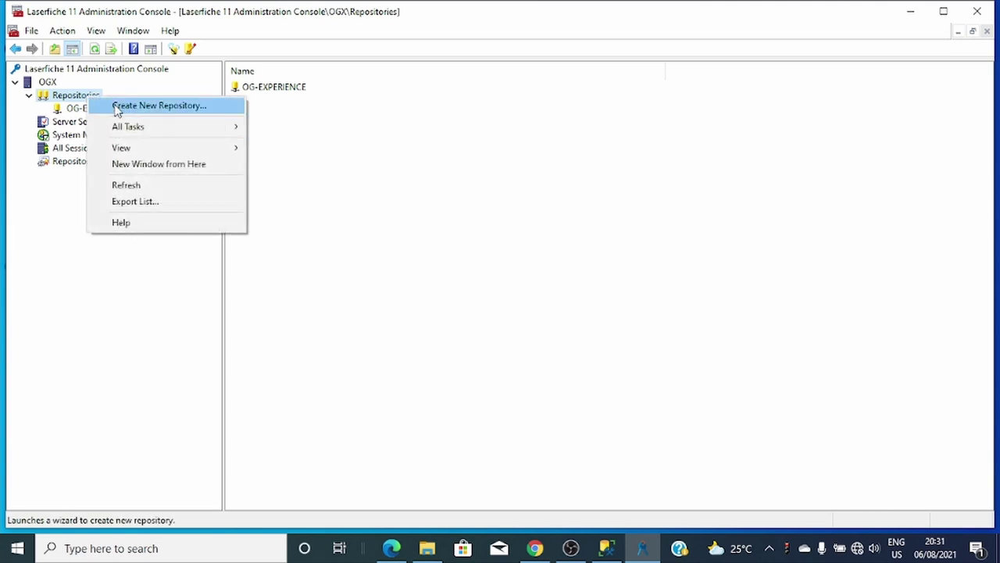
pyautogui.click(78, 102)
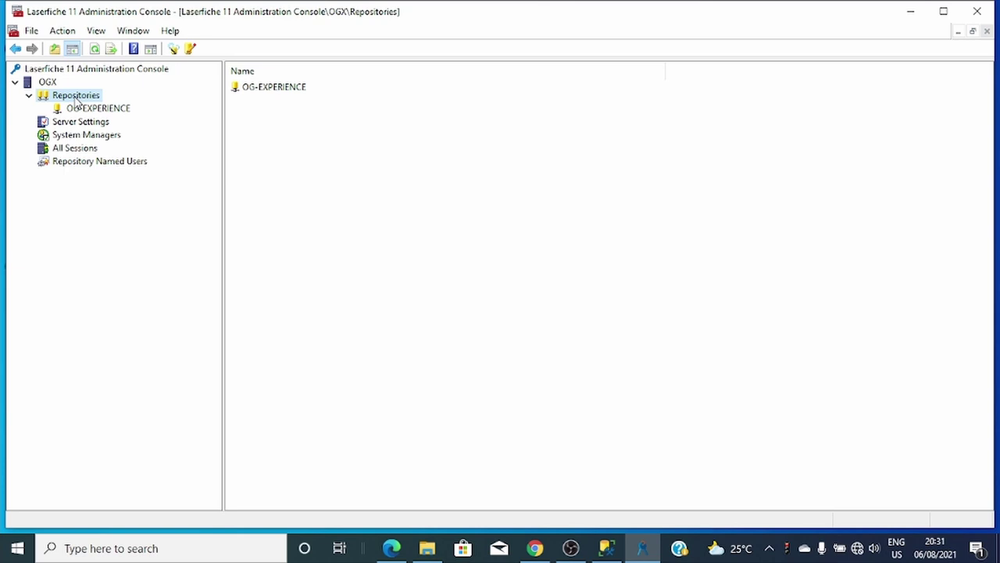
pyautogui.rightClick(77, 100)
pyautogui.moveTo(151, 128)
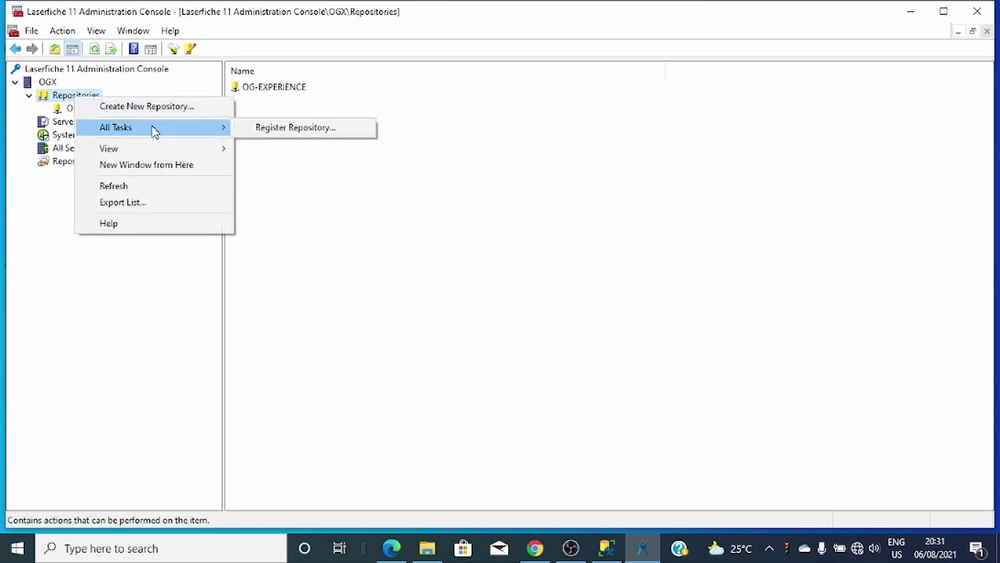
# Run the Register Repository wizard for XBANK on OGX with path c:\XBANK- REPOSITORY.
pyautogui.click(259, 130)
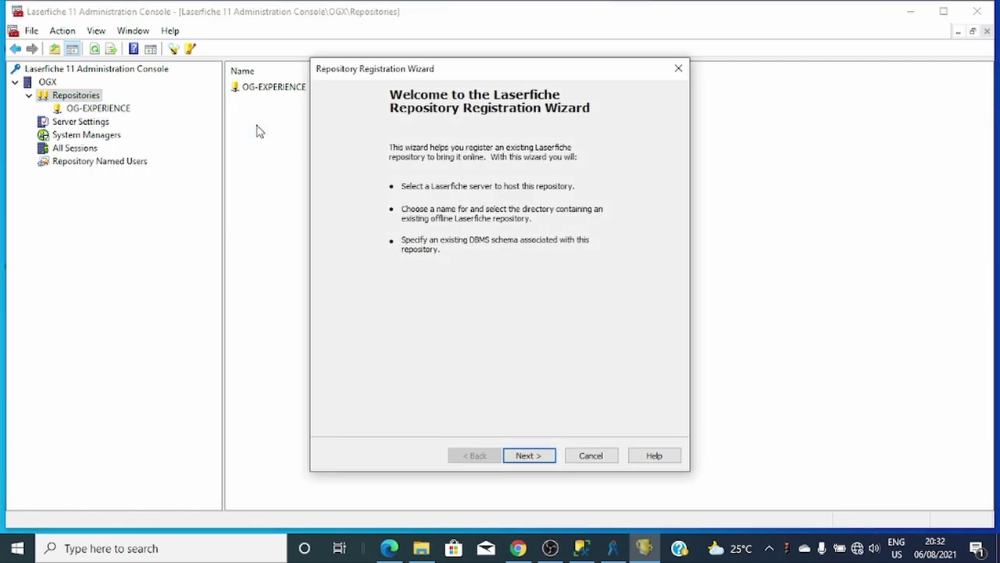
pyautogui.click(527, 456)
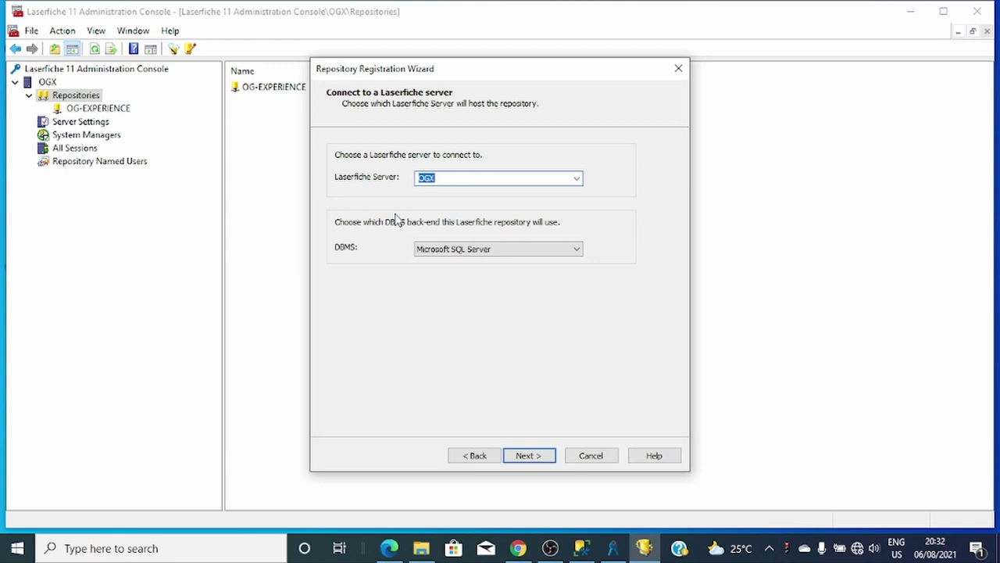
pyautogui.click(536, 456)
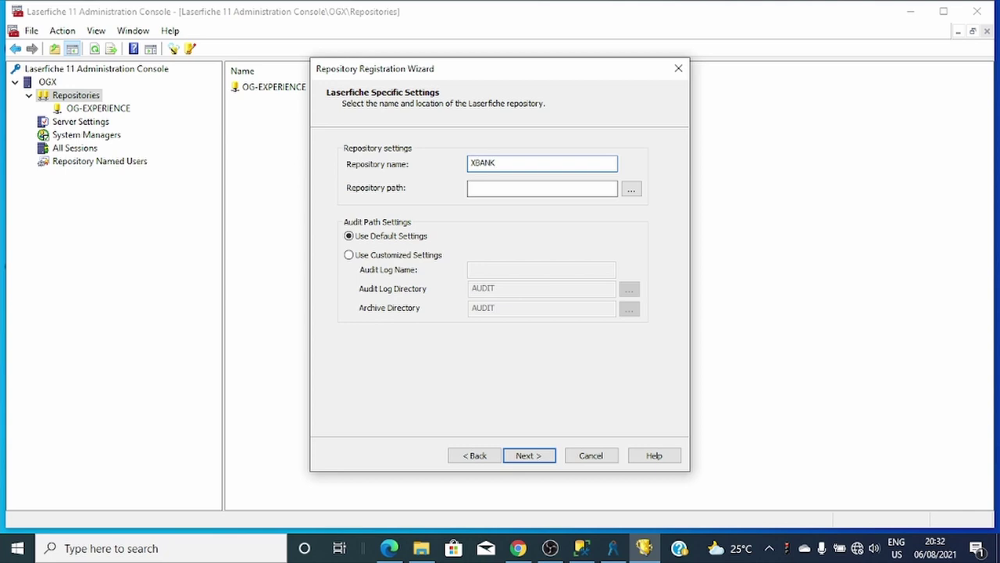
pyautogui.click(632, 190)
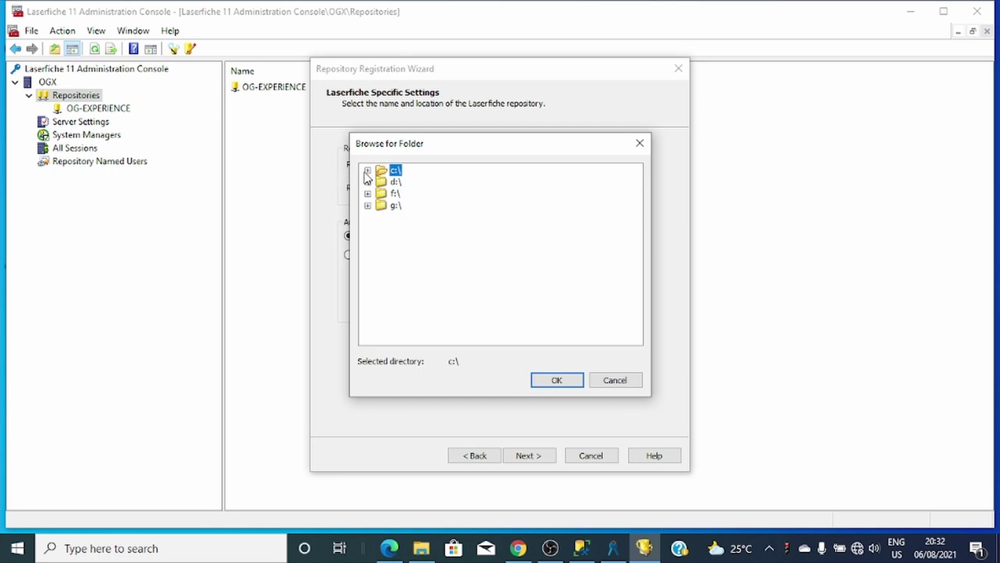
pyautogui.click(367, 171)
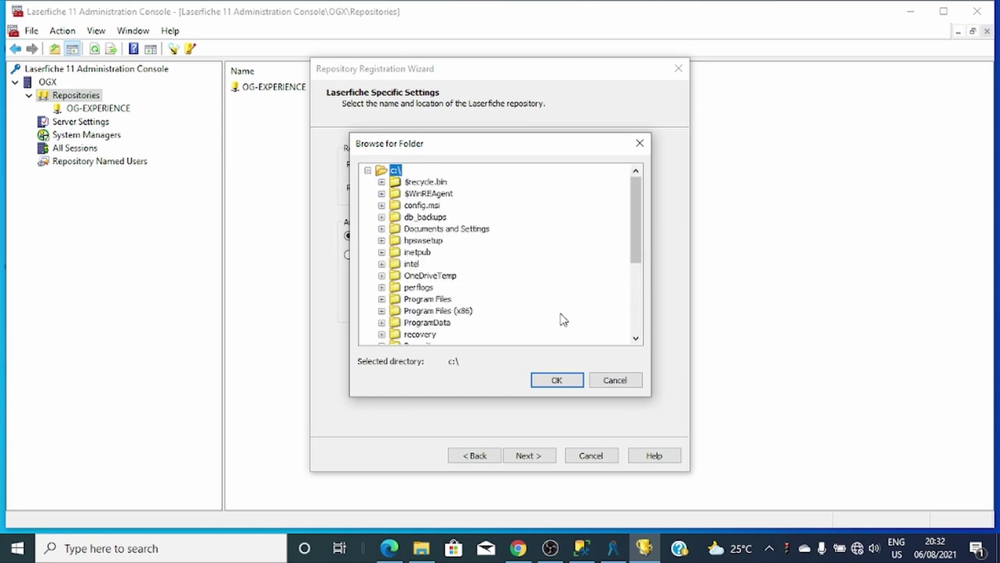
pyautogui.scroll(-4, 468, 313)
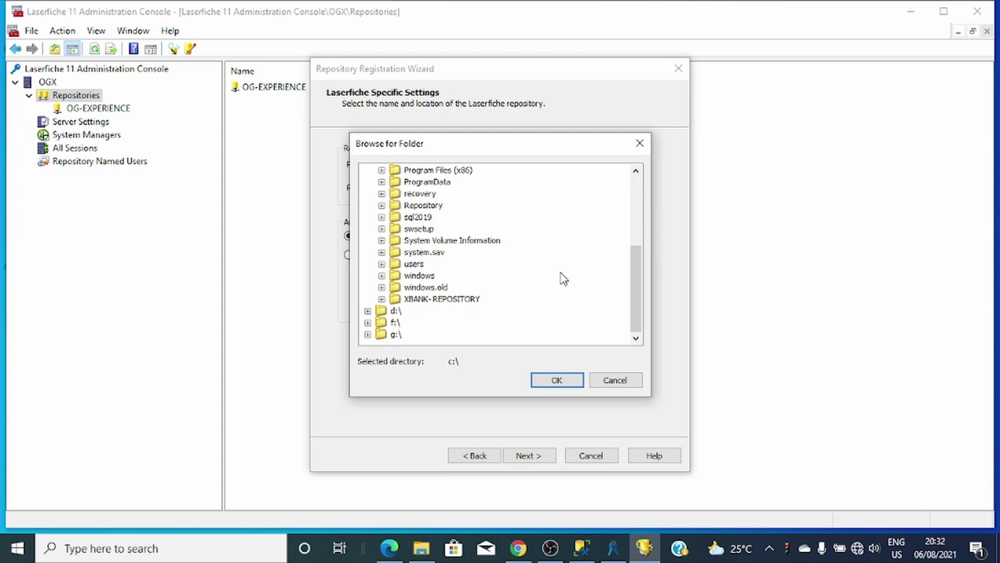
pyautogui.doubleClick(422, 299)
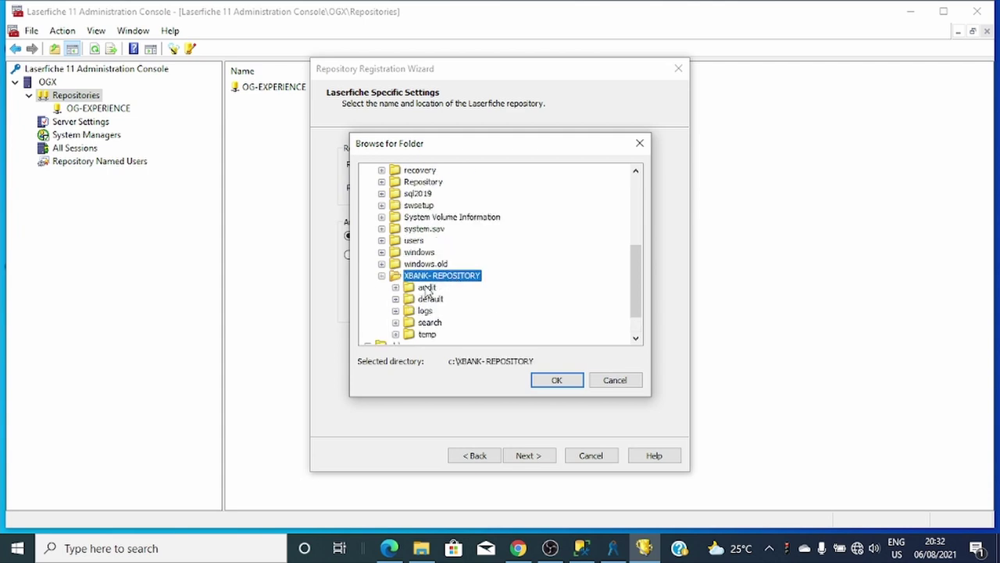
pyautogui.click(558, 381)
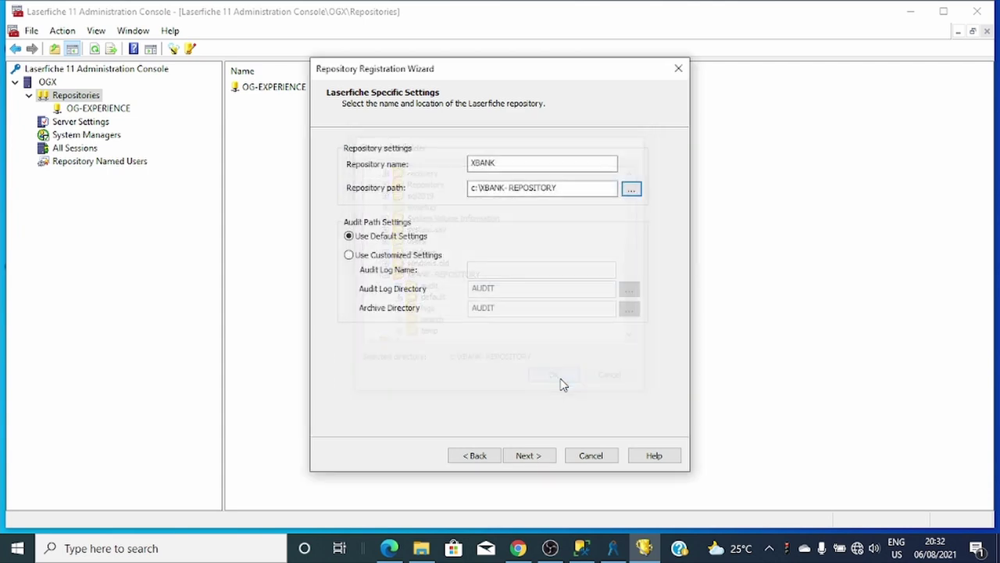
pyautogui.click(524, 457)
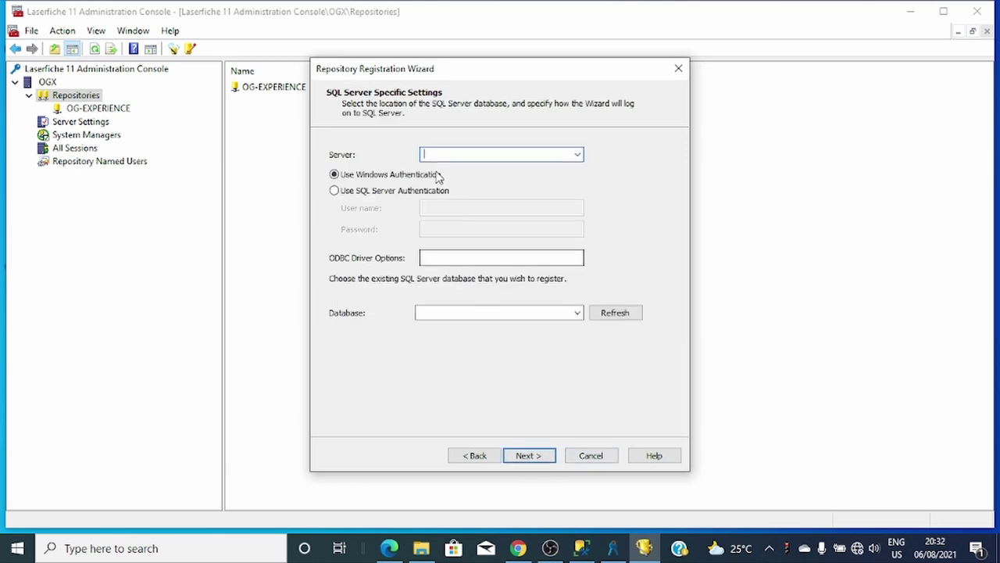
# Point the registration at OGX\SQLEXPRESS using a SQL Server Authentication login and the xbank_repo database.
pyautogui.click(336, 192)
pyautogui.click(449, 156)
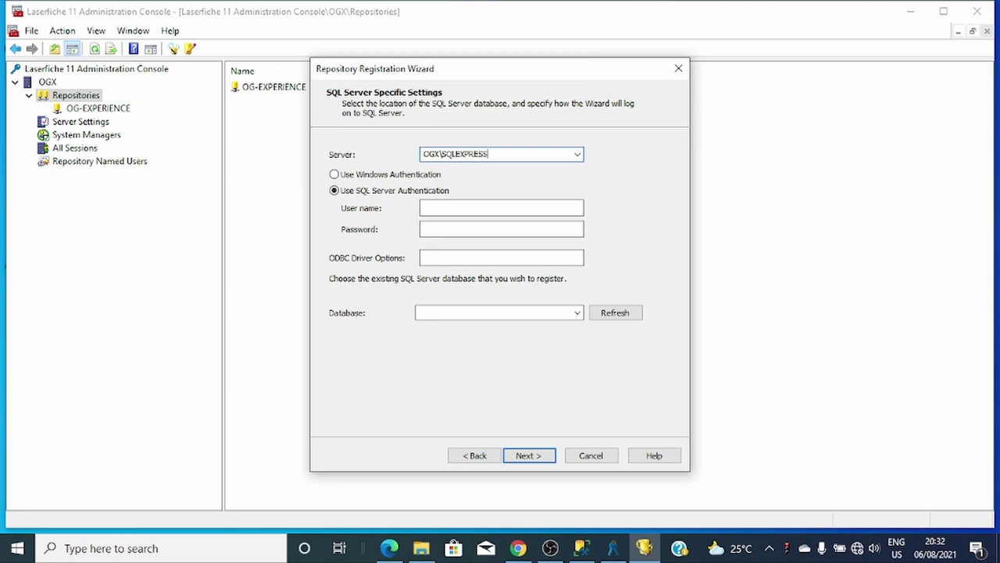
pyautogui.click(432, 208)
pyautogui.press('Tab')
pyautogui.write('L')
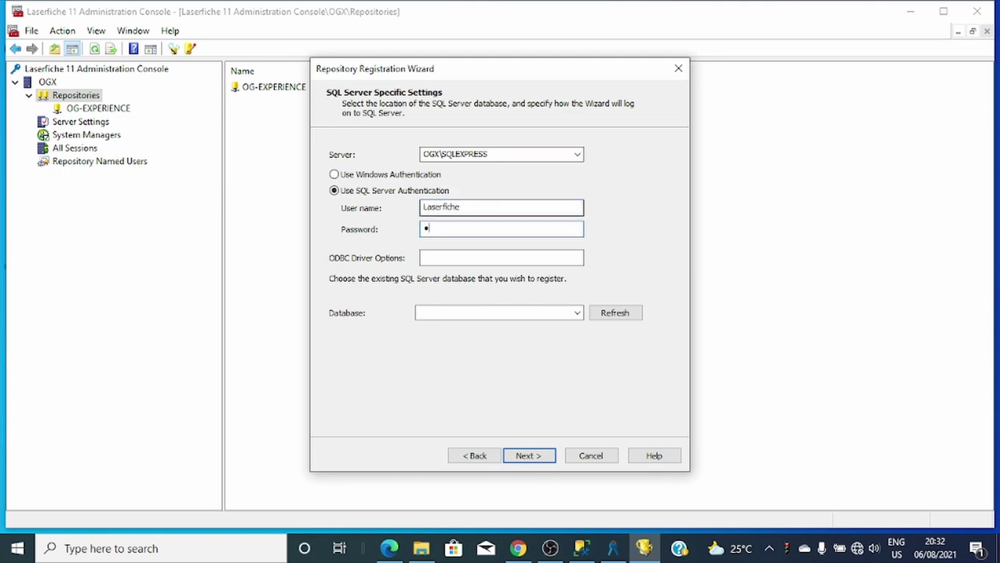
pyautogui.click(577, 312)
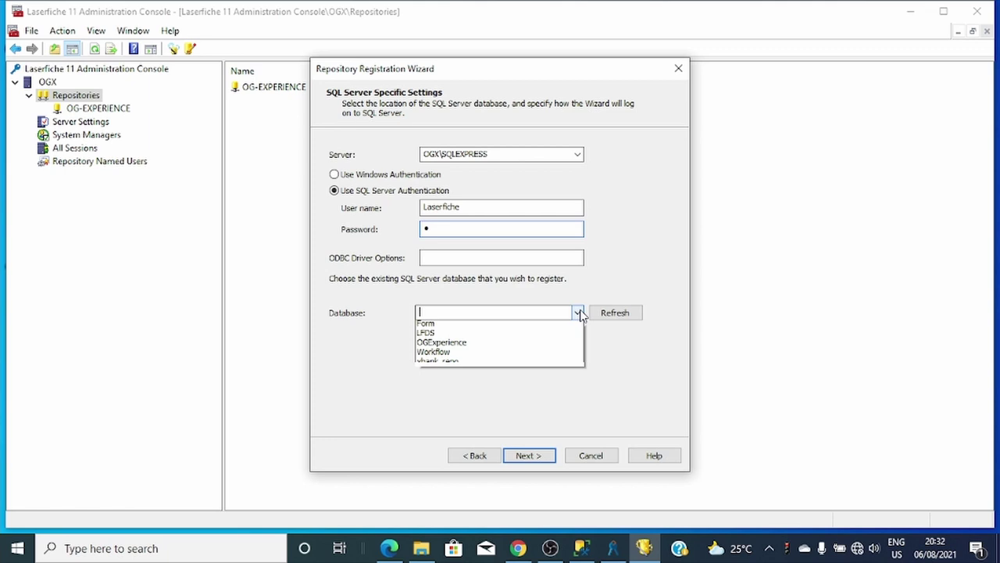
pyautogui.click(446, 365)
pyautogui.click(488, 311)
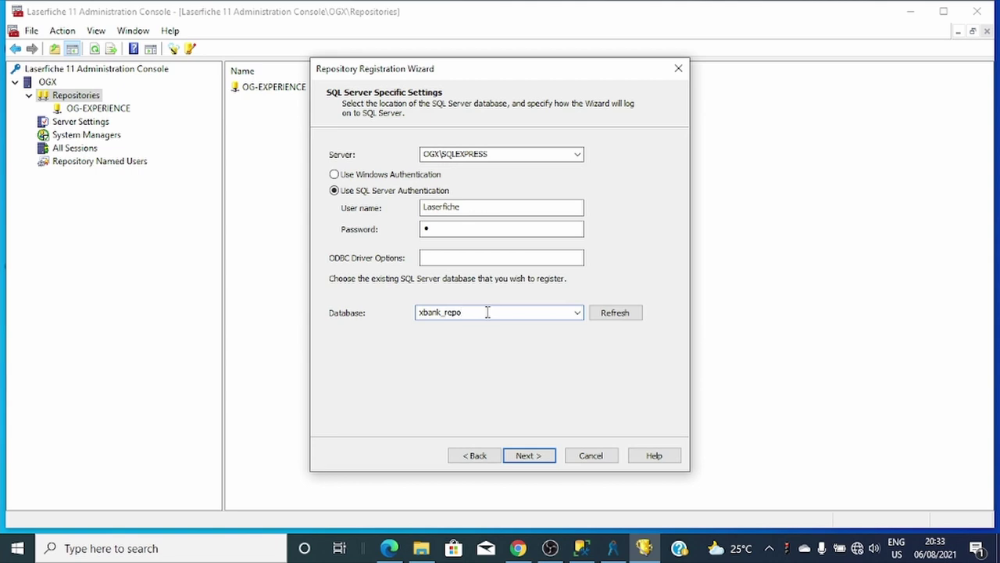
# Keep default search engine settings and submit the registration, which fails with Error 9008.
pyautogui.click(528, 455)
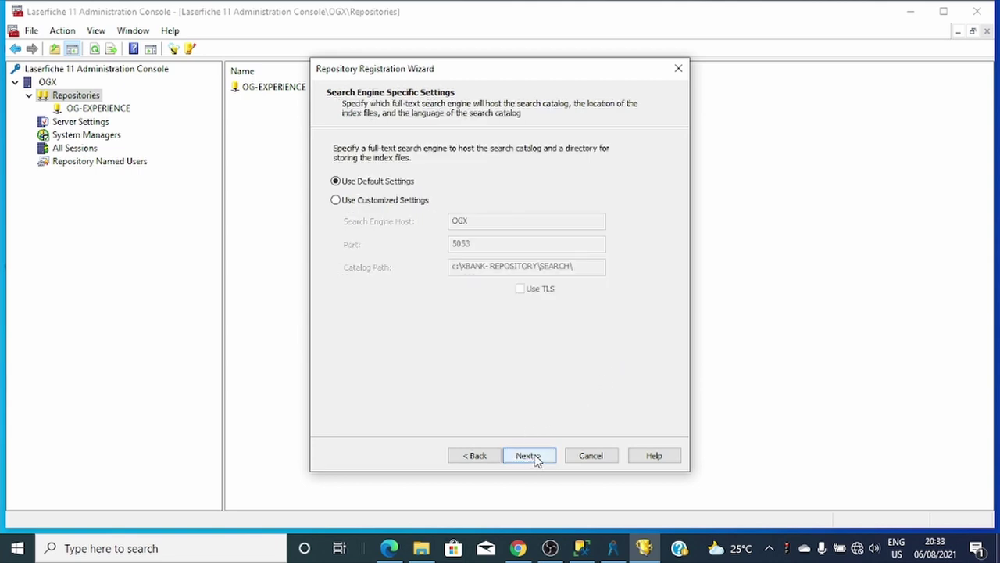
pyautogui.click(528, 455)
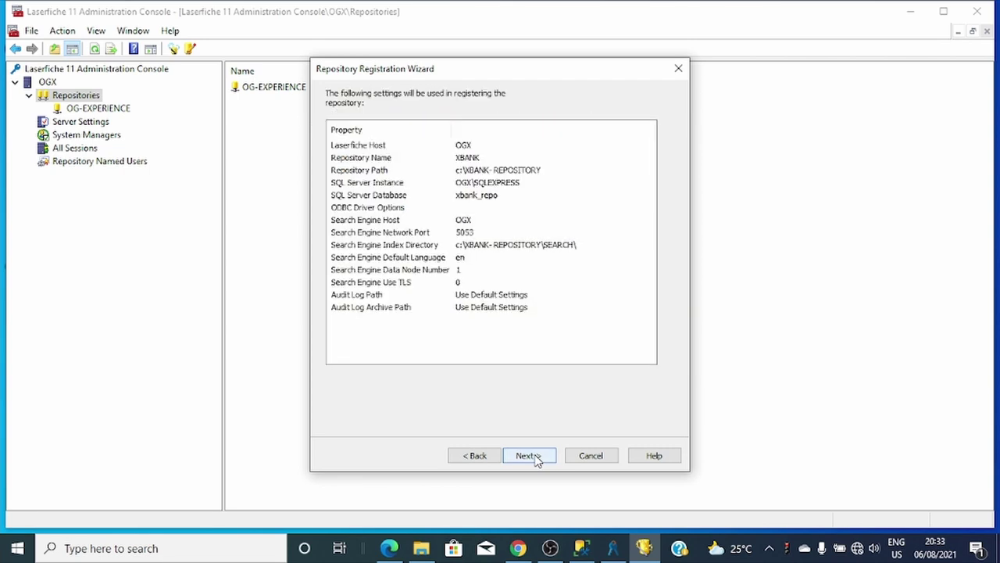
pyautogui.click(536, 458)
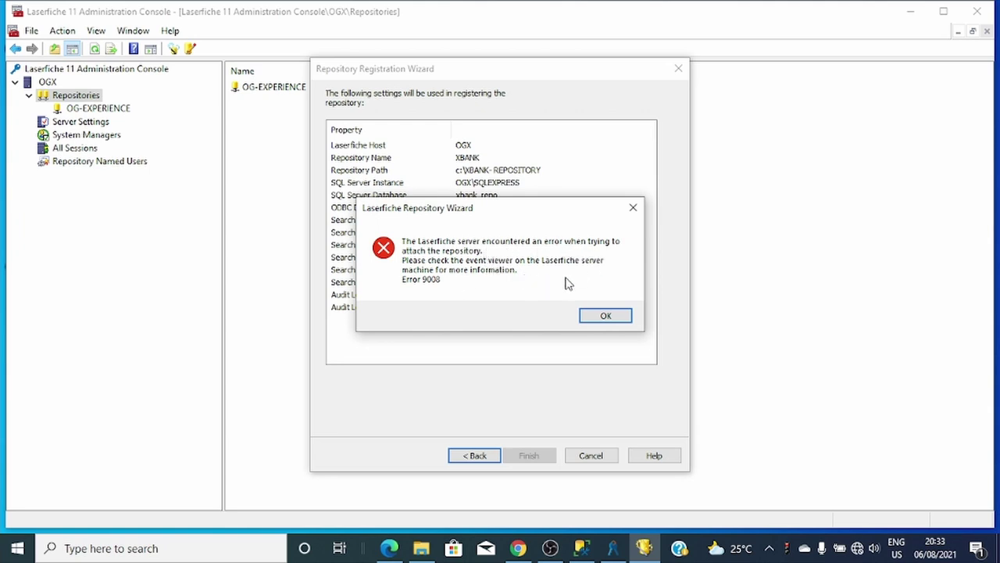
# Dismiss the Error 9008 message in the Laserfiche Repository Wizard.
pyautogui.click(604, 317)
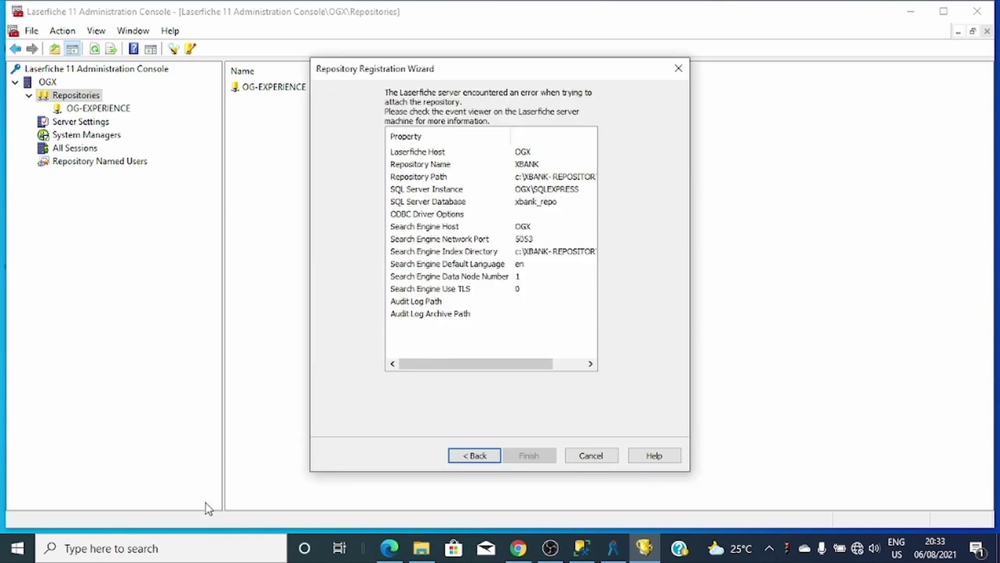
# Open a maximized Event Viewer on Applications and Services Logs > Laserfiche > ContentRepository > Service > Admin.
pyautogui.click(186, 548)
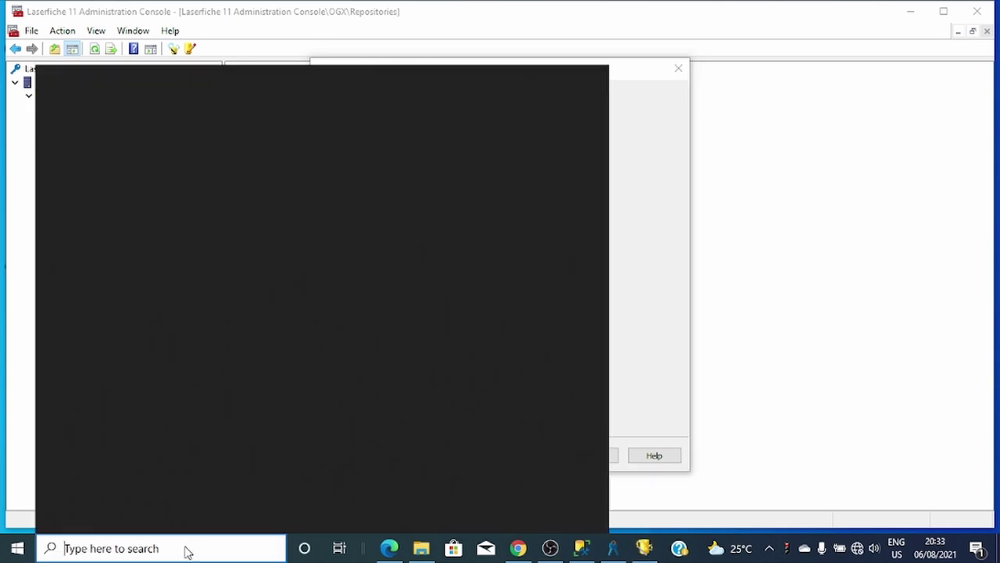
pyautogui.write('event')
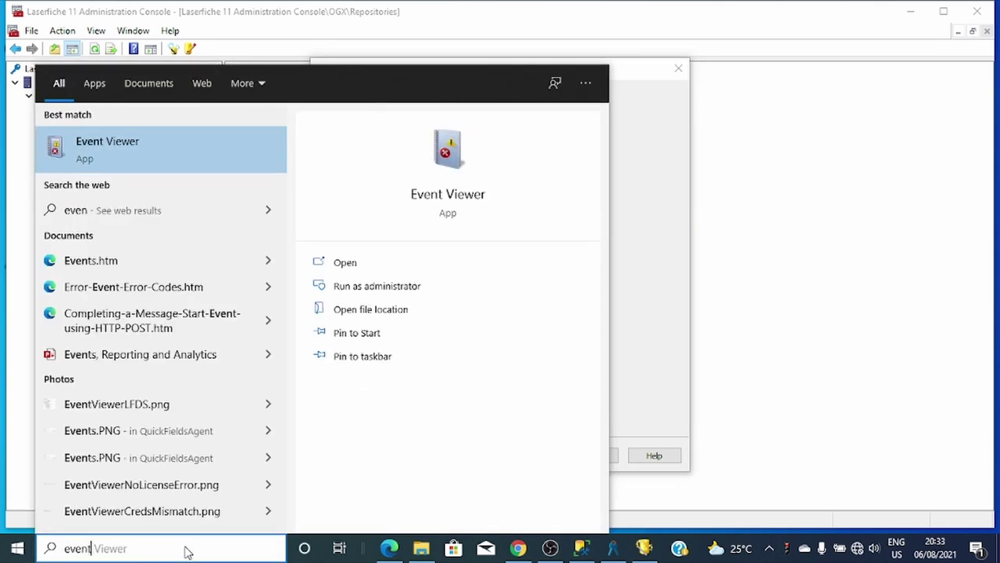
pyautogui.click(168, 144)
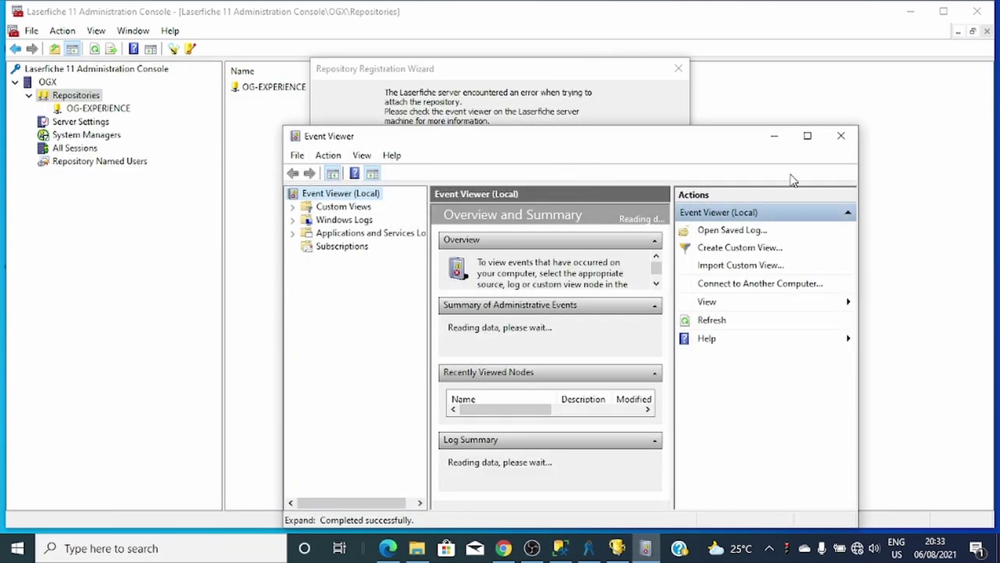
pyautogui.click(805, 134)
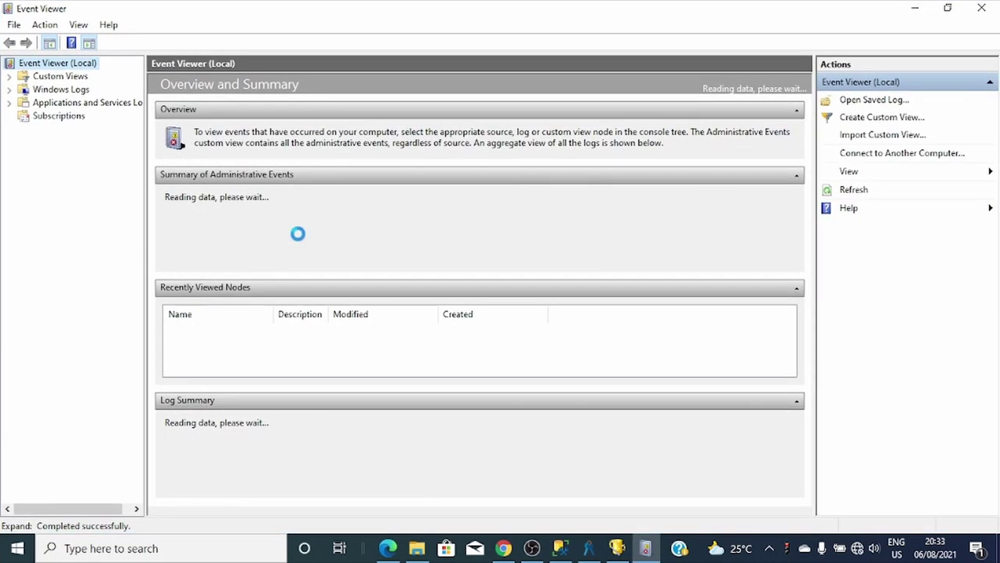
pyautogui.click(8, 76)
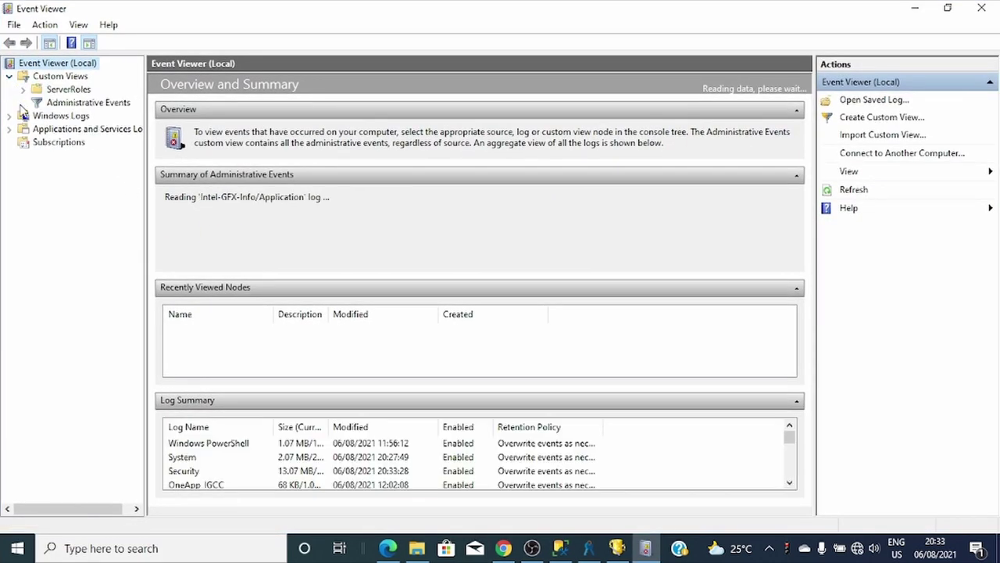
pyautogui.click(66, 132)
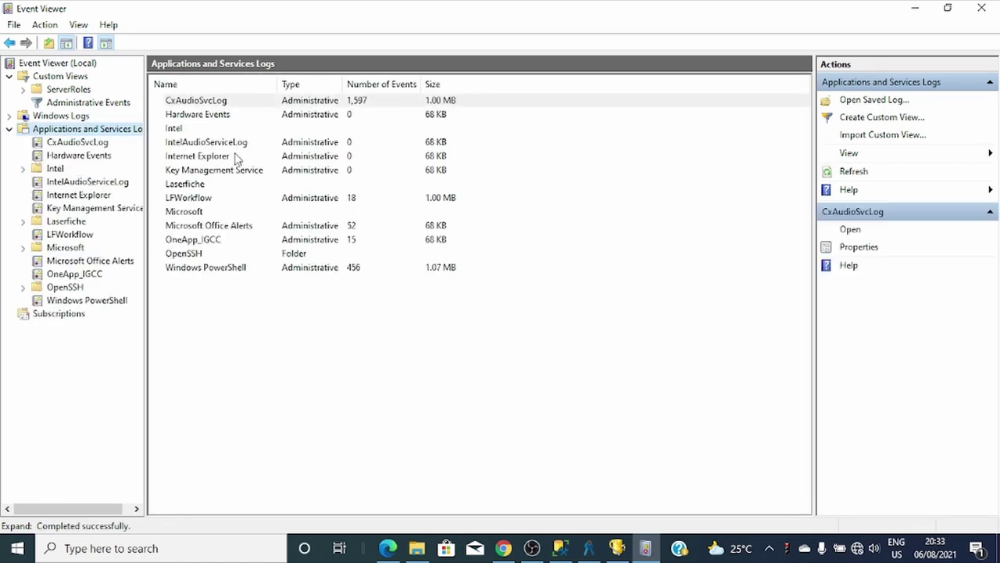
pyautogui.click(24, 222)
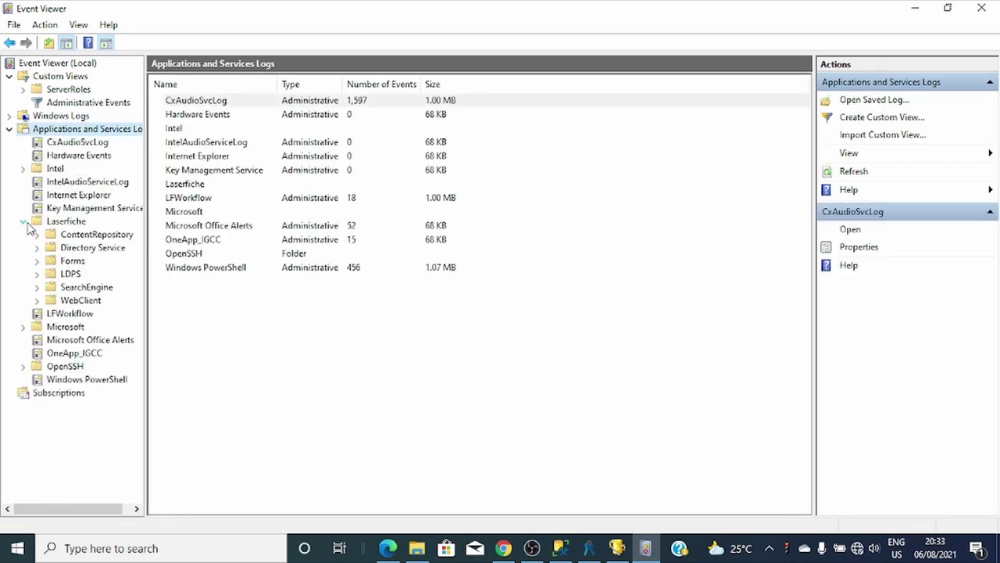
pyautogui.doubleClick(106, 236)
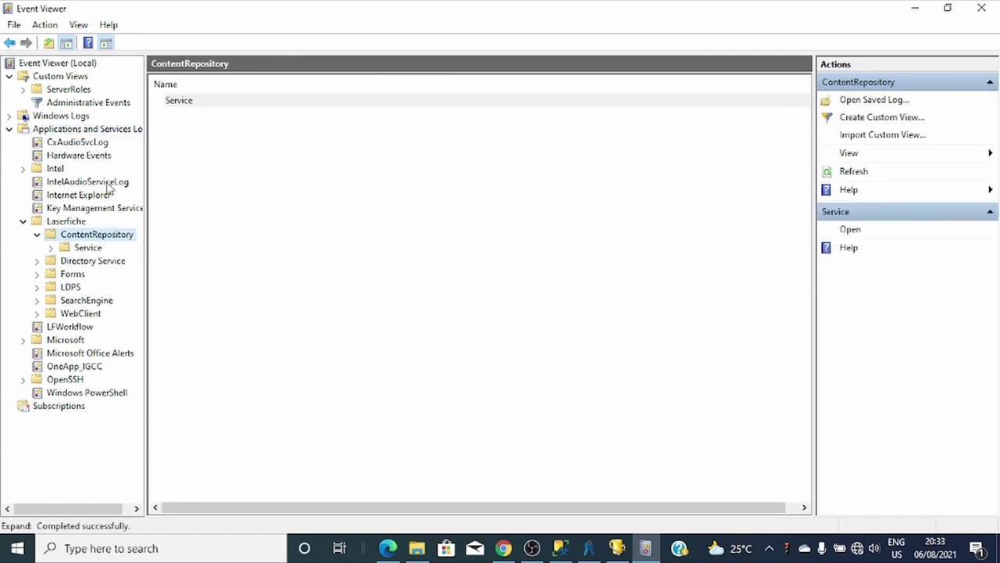
pyautogui.doubleClick(75, 249)
pyautogui.click(82, 261)
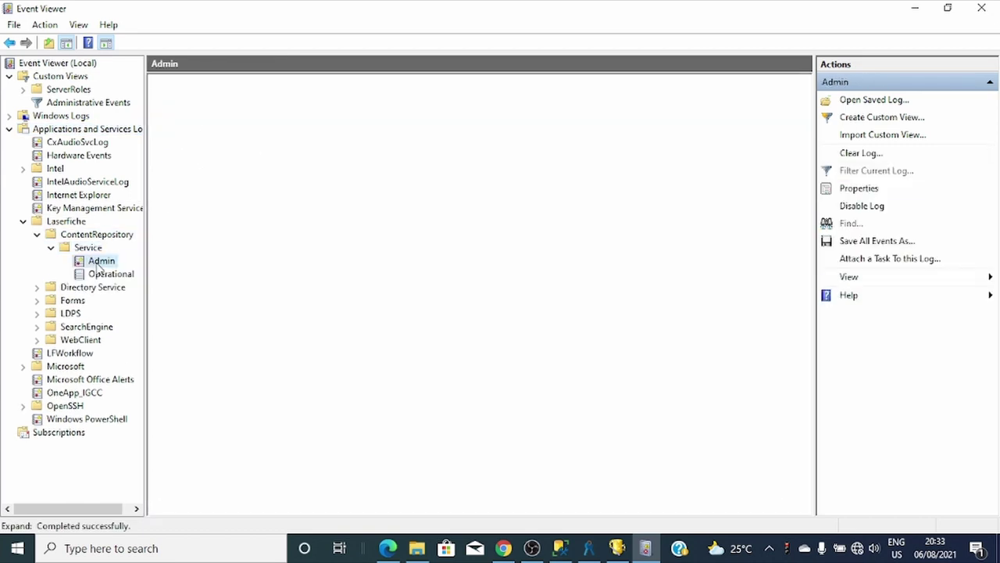
# Select Event 150 and enlarge its details to read the rejected SQL login (SQL State 28000).
pyautogui.click(221, 104)
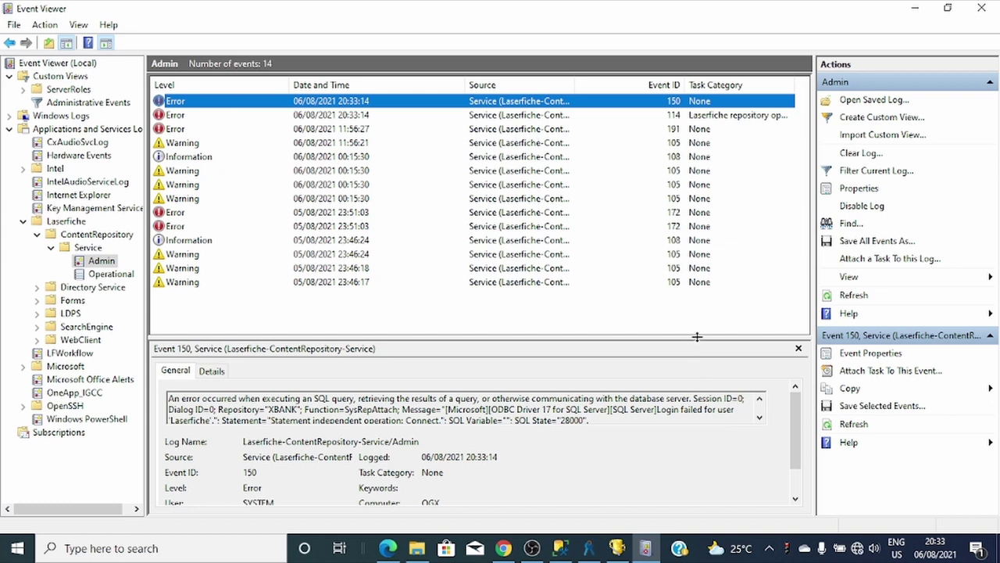
pyautogui.moveTo(697, 338); pyautogui.dragTo(697, 304)
pyautogui.moveTo(717, 375); pyautogui.dragTo(674, 417)
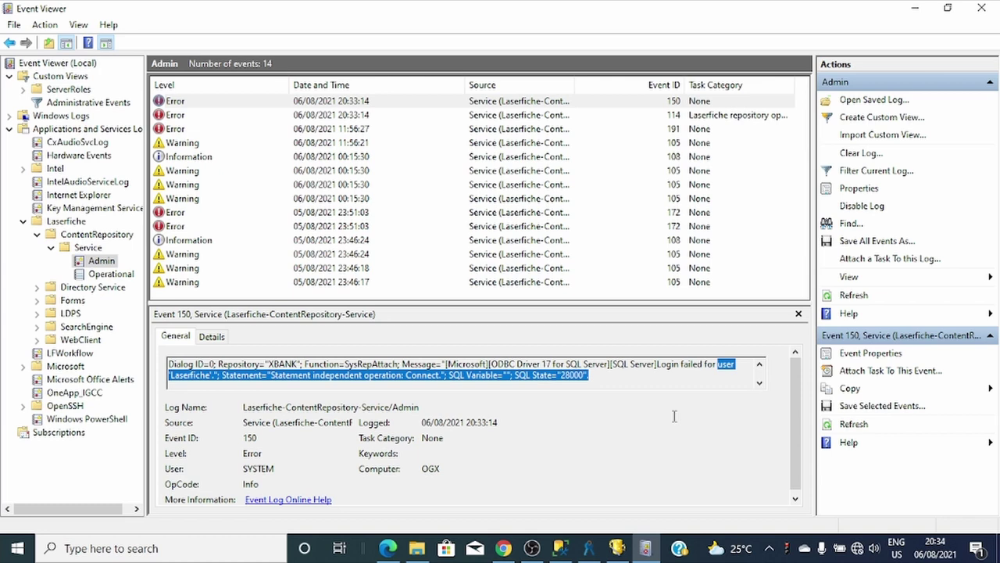
pyautogui.click(214, 364)
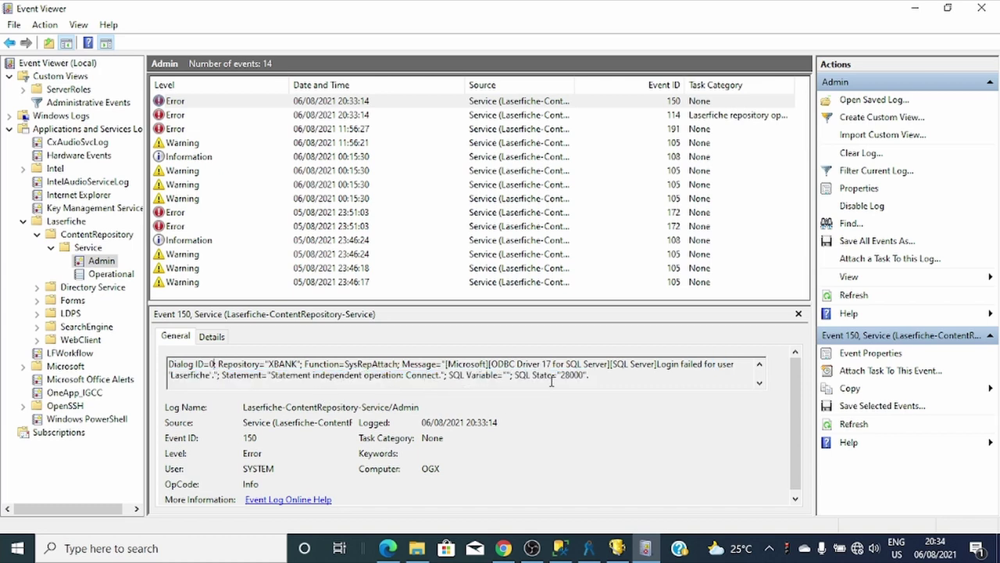
pyautogui.scroll(-1, 484, 402)
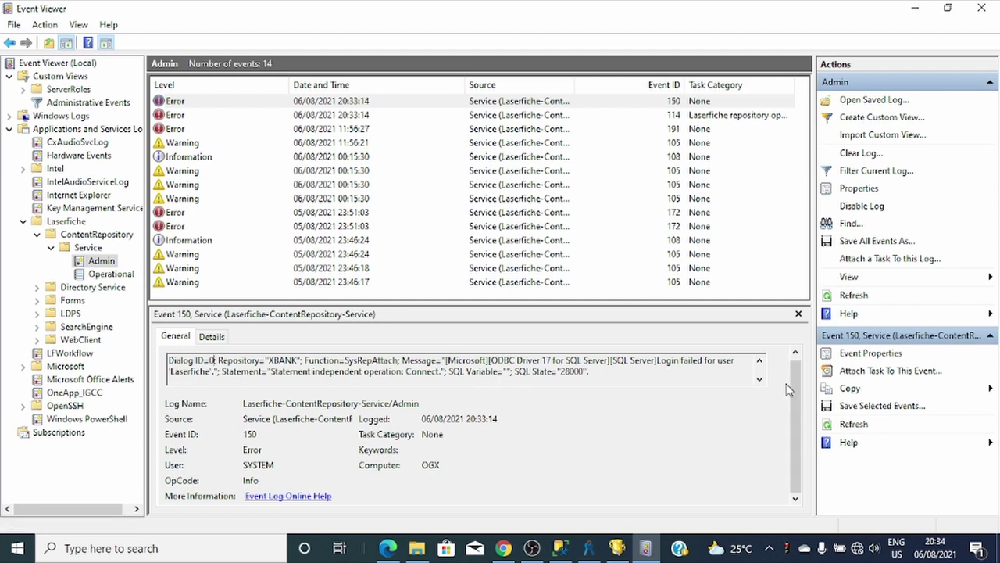
pyautogui.scroll(1, 764, 385)
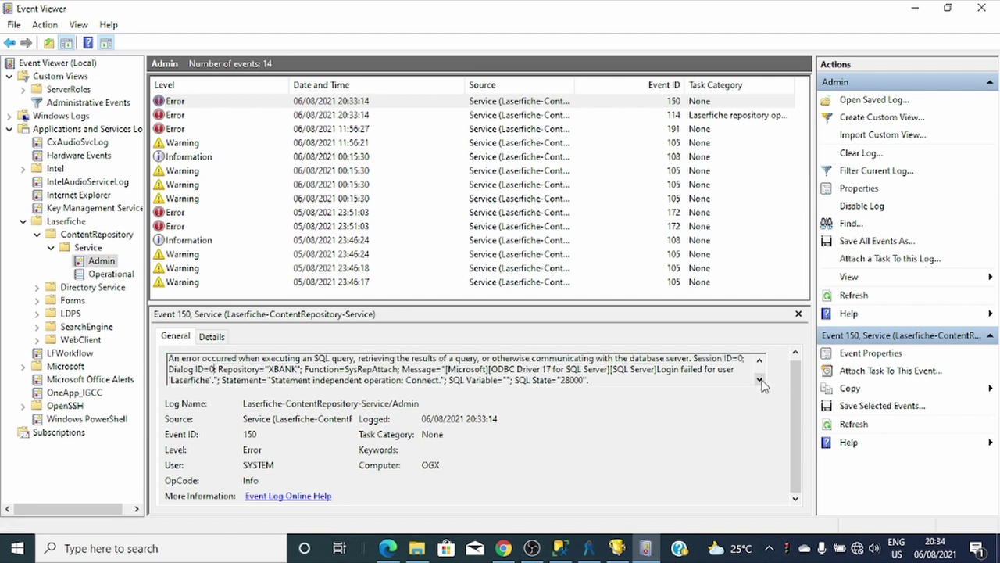
pyautogui.click(759, 361)
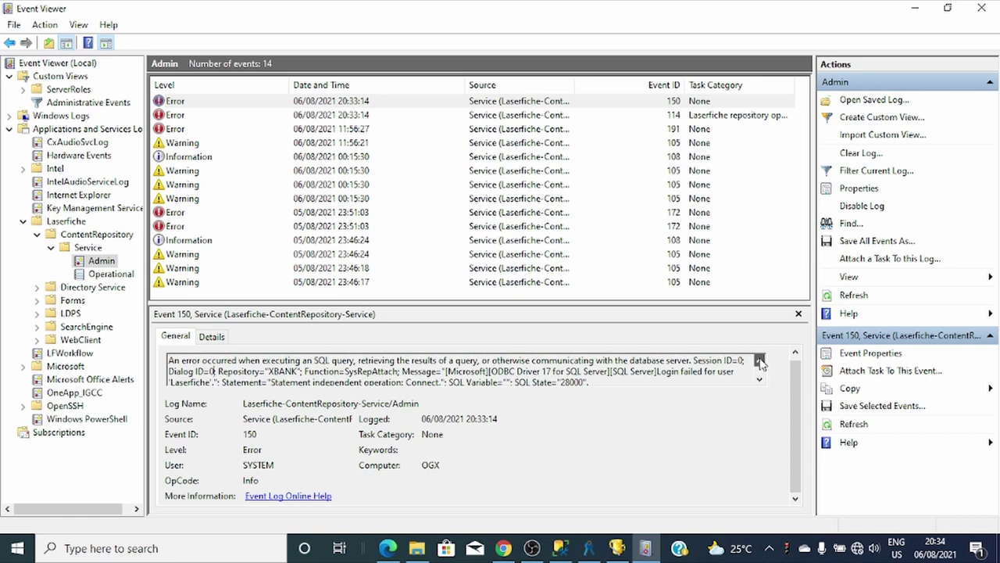
# Bring the registration wizard forward and go back to its SQL Server password field.
pyautogui.click(569, 553)
pyautogui.click(617, 547)
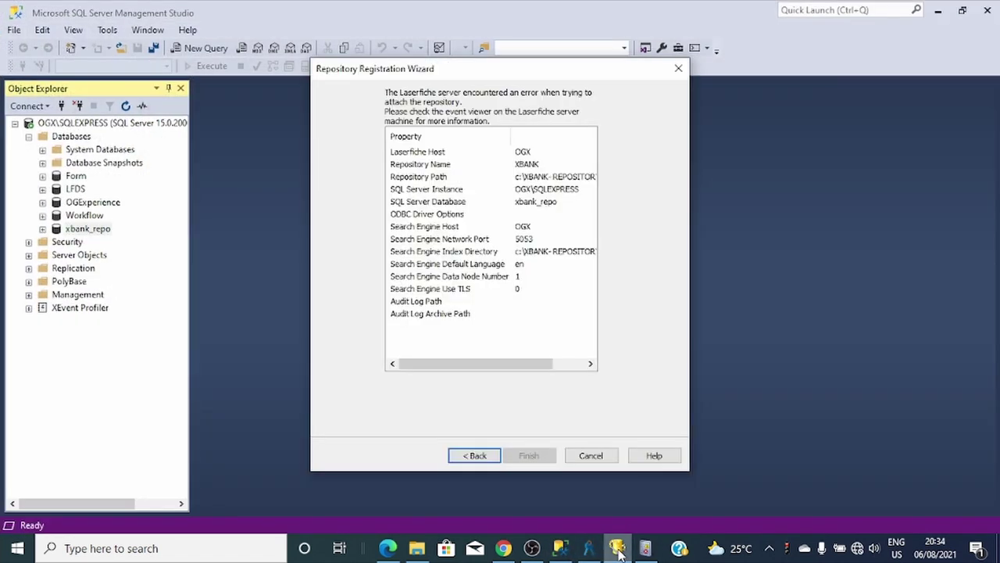
pyautogui.click(486, 456)
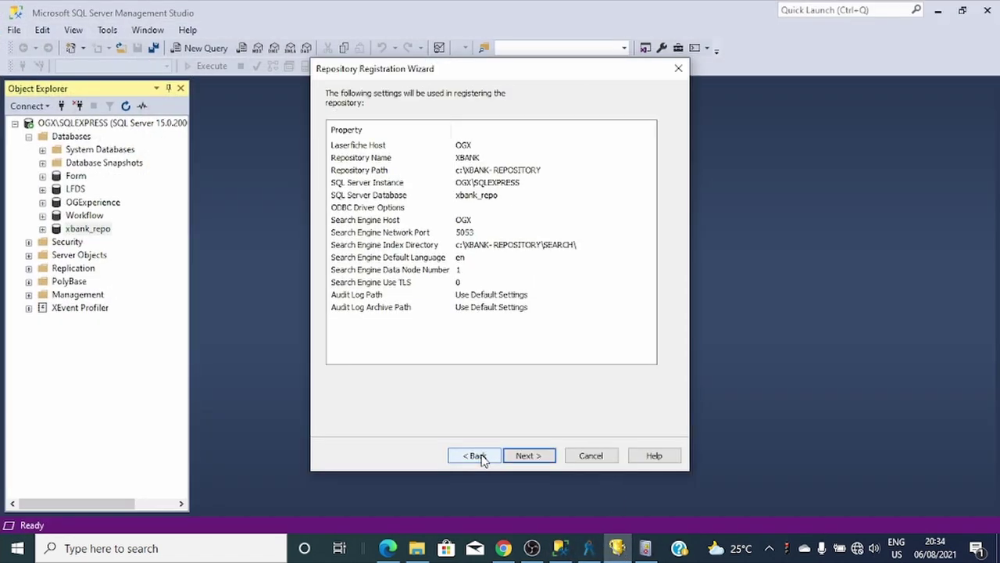
pyautogui.click(482, 457)
pyautogui.click(478, 456)
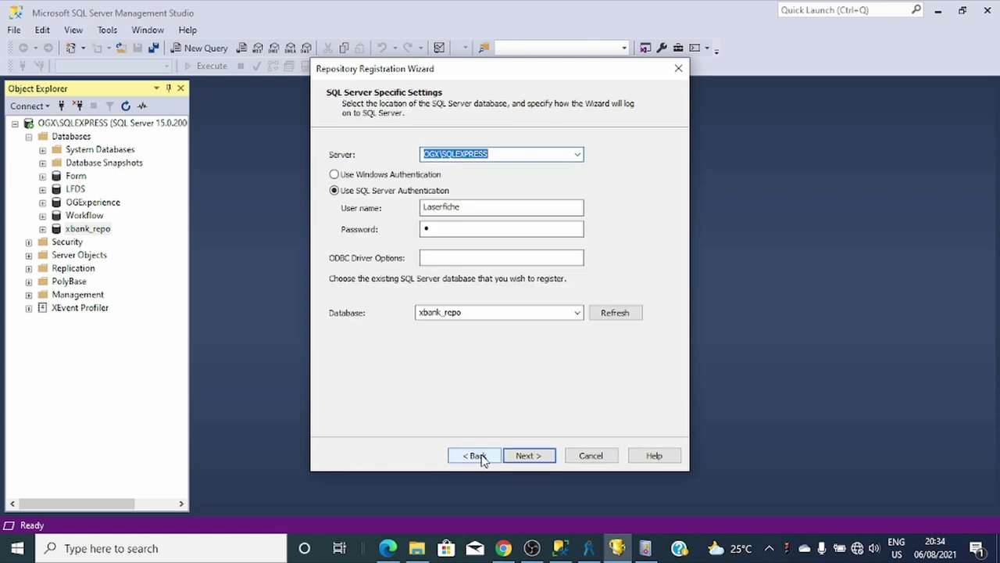
pyautogui.click(451, 228)
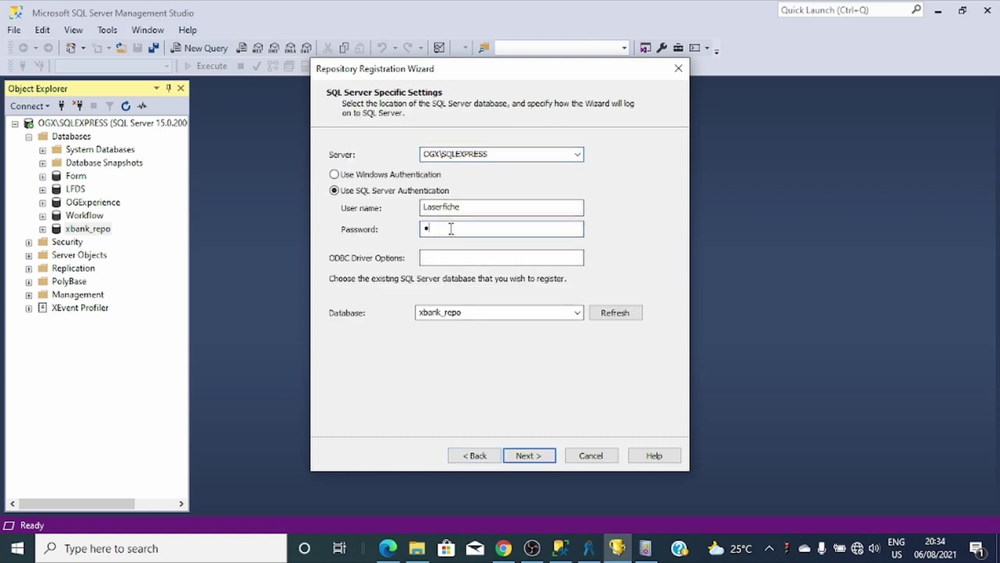
# Retry the XBANK registration, dismiss the Error 9008 message, and switch to Event Viewer.
pyautogui.click(523, 458)
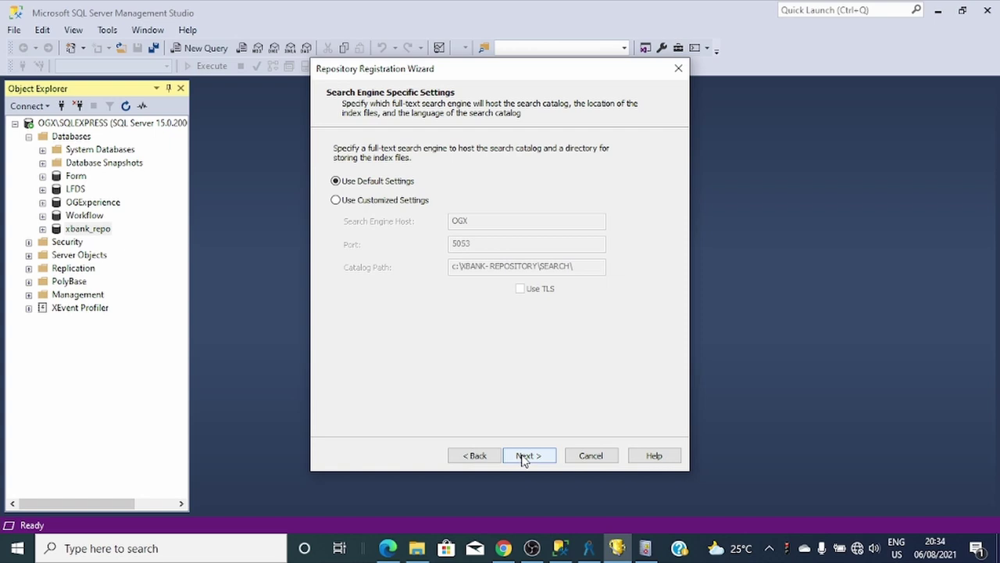
pyautogui.click(524, 457)
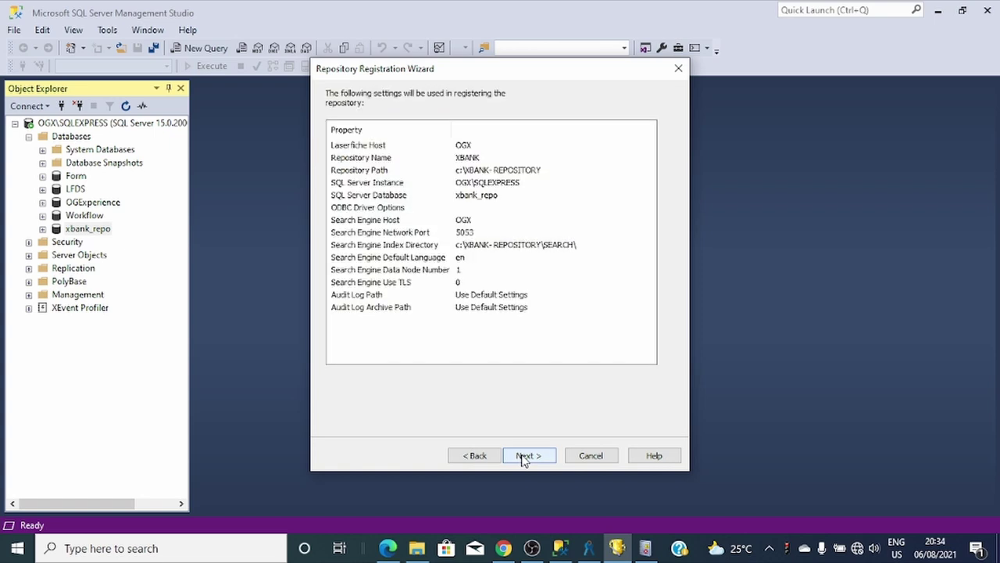
pyautogui.click(523, 457)
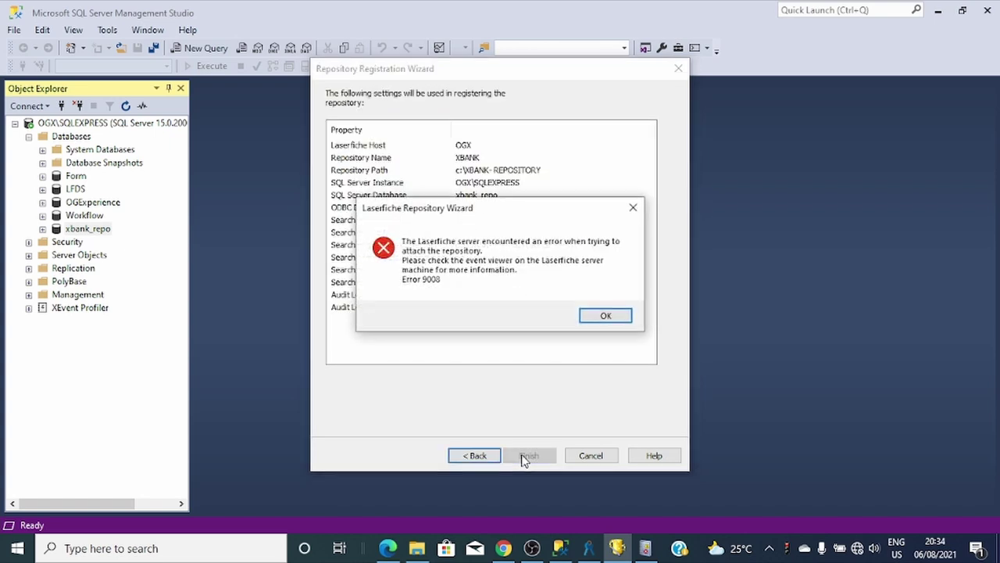
pyautogui.click(603, 316)
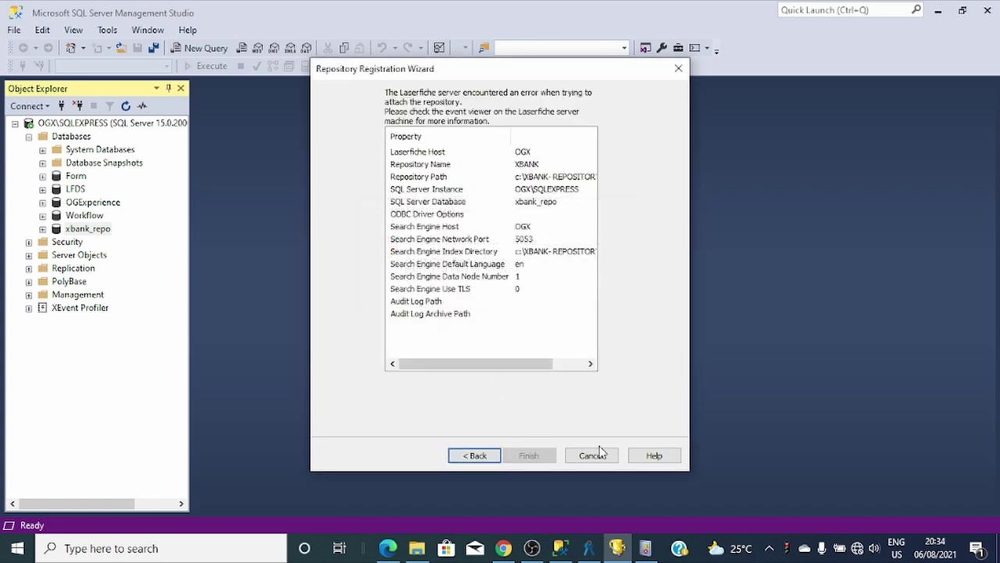
pyautogui.click(645, 549)
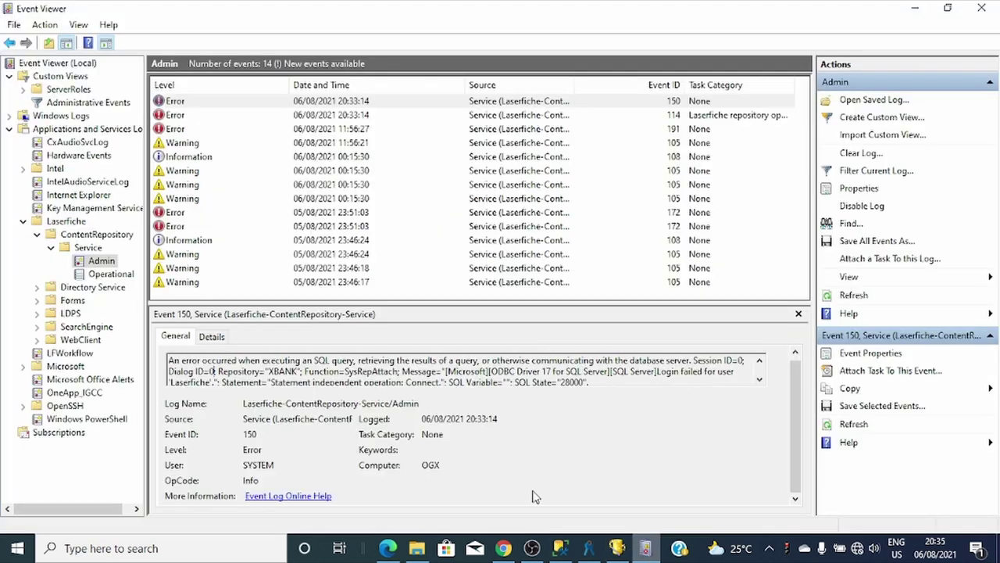
# Read the details of error events 114, 191, 172 and 150, then return to the wizard.
pyautogui.click(180, 115)
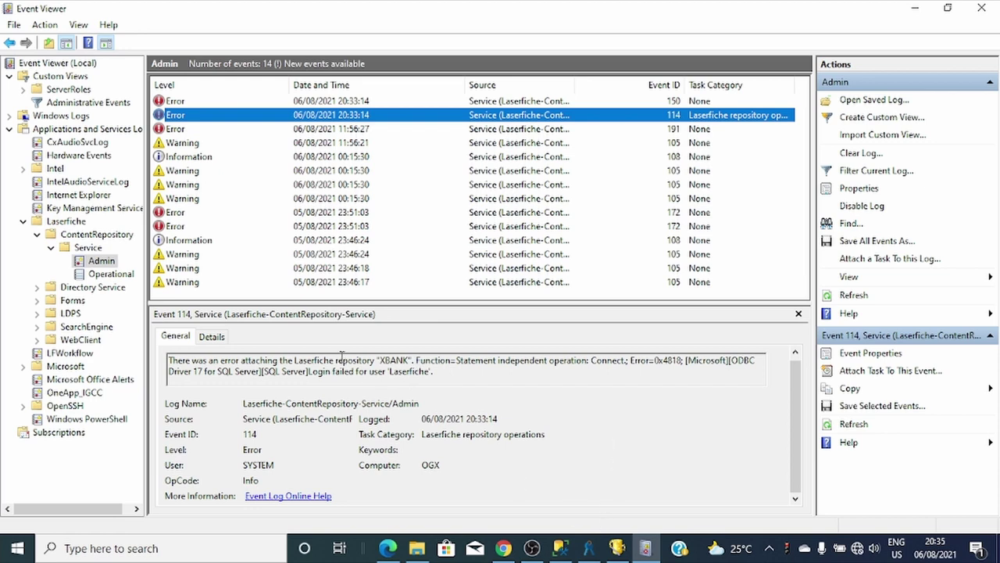
pyautogui.click(188, 129)
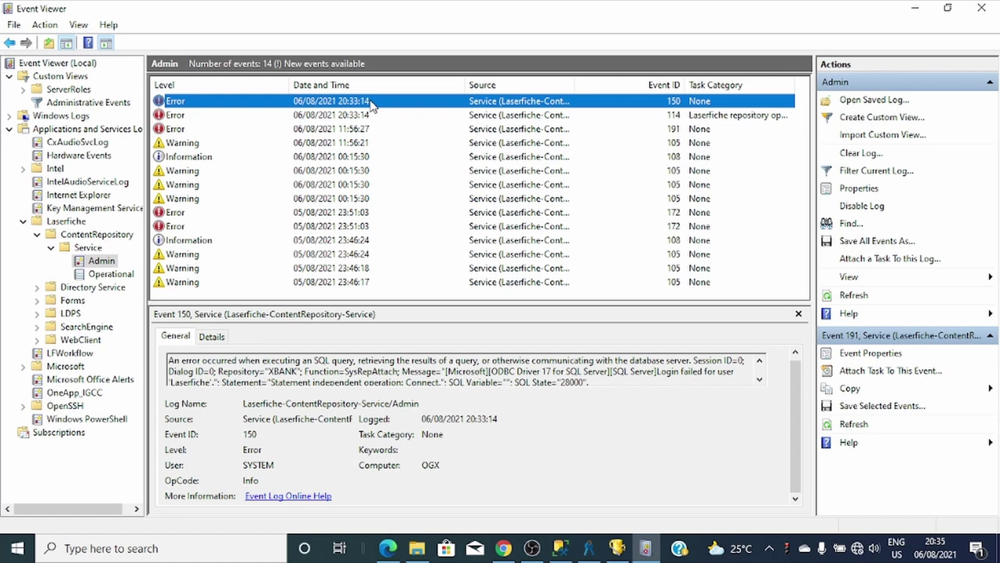
pyautogui.click(221, 216)
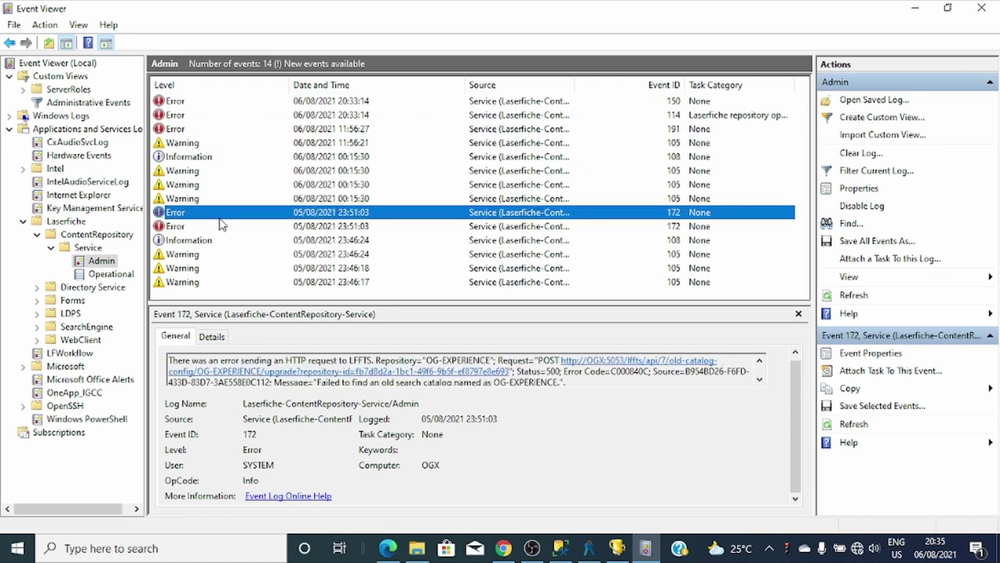
pyautogui.scroll(-1, 333, 366)
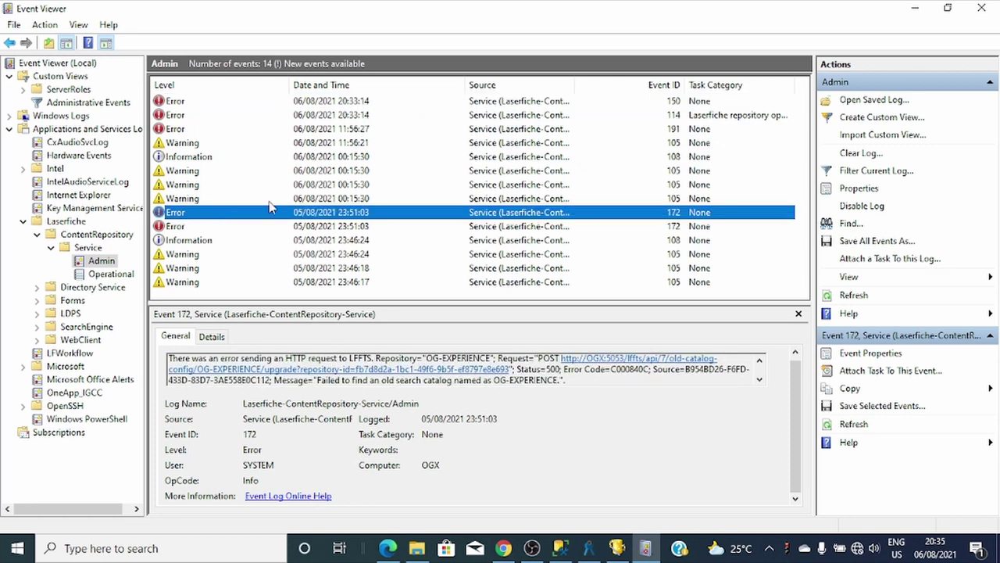
pyautogui.click(218, 104)
pyautogui.click(621, 550)
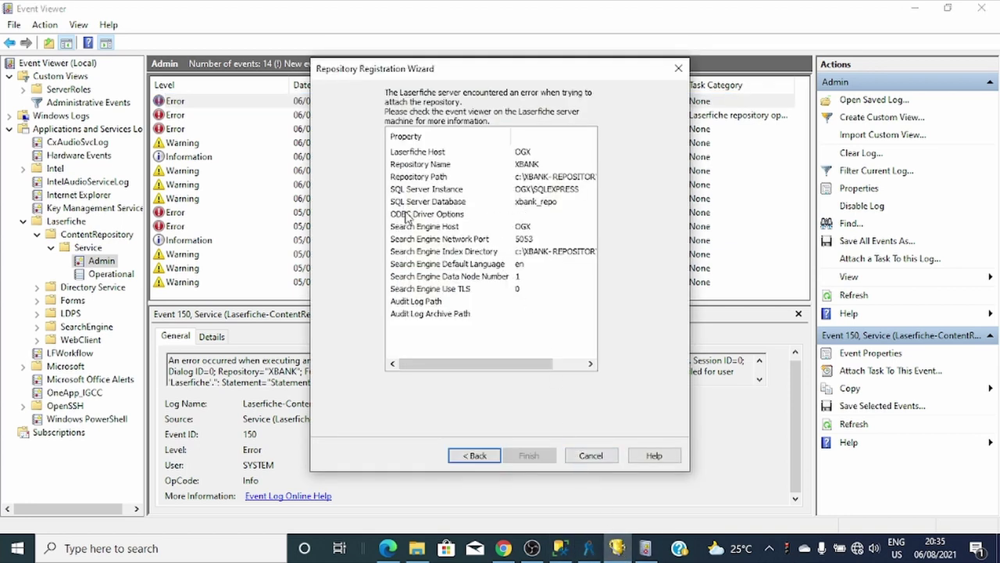
# Go back to the SQL Server settings and switch the database login to Windows Authentication.
pyautogui.click(475, 456)
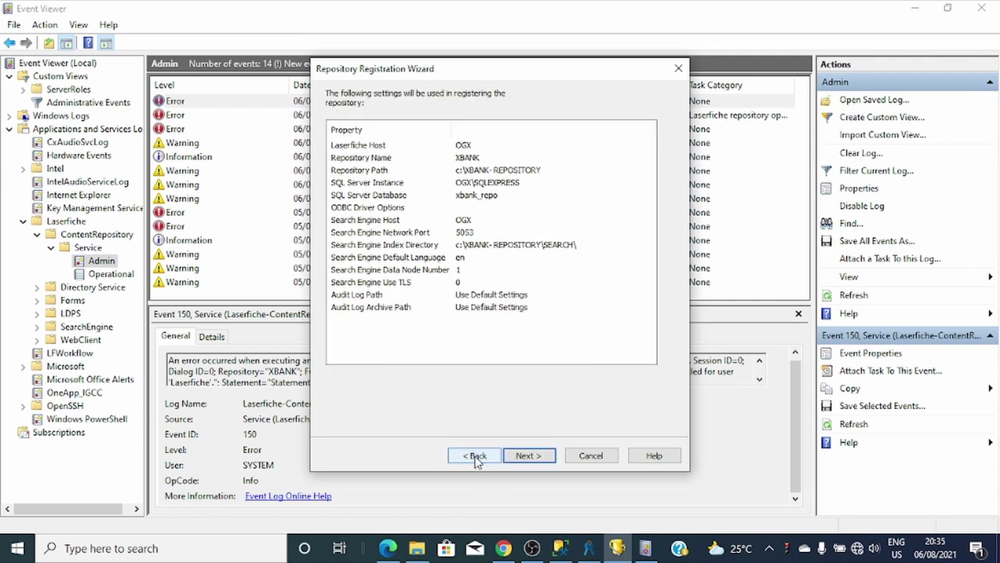
pyautogui.click(476, 458)
pyautogui.click(476, 457)
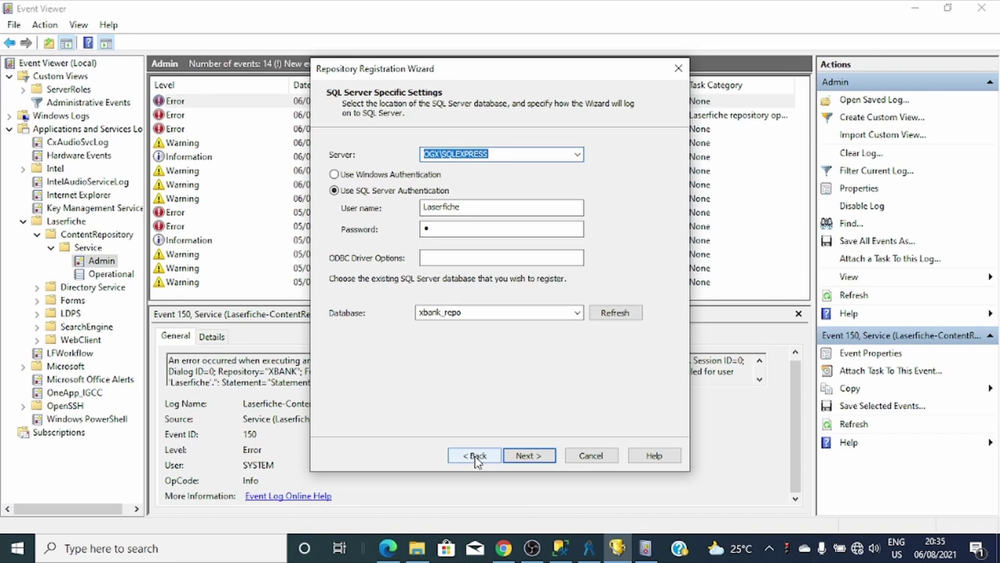
pyautogui.click(334, 174)
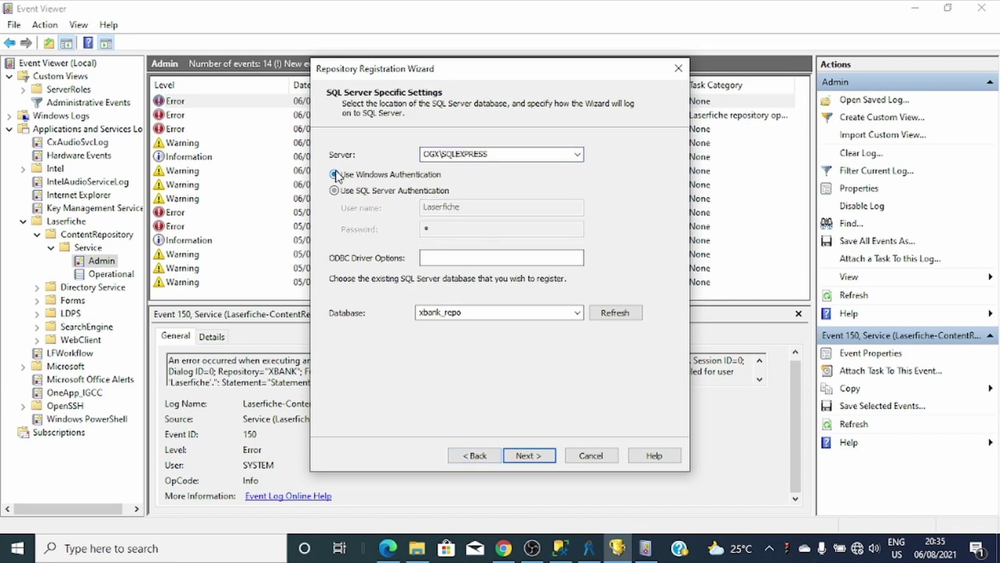
pyautogui.click(549, 456)
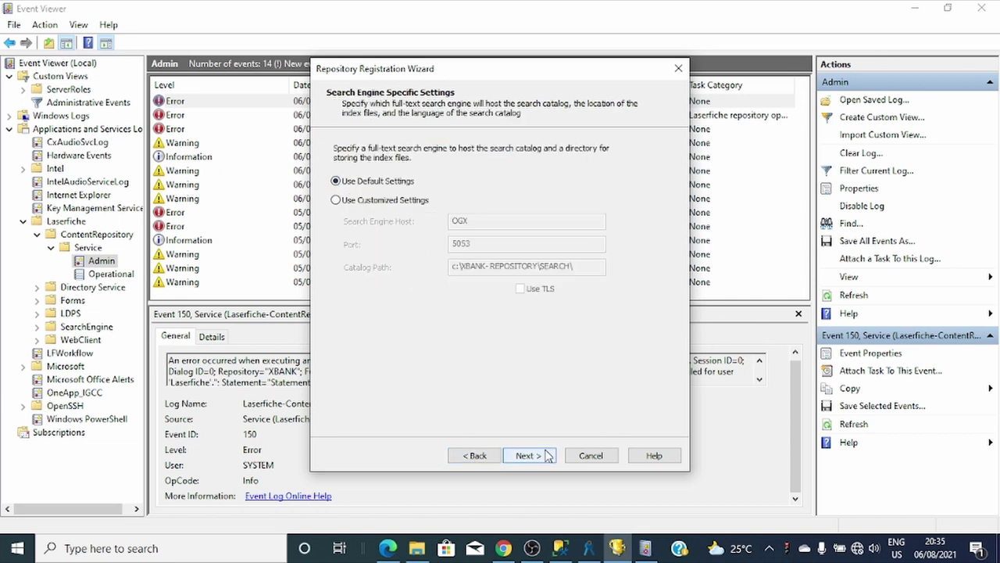
pyautogui.click(549, 456)
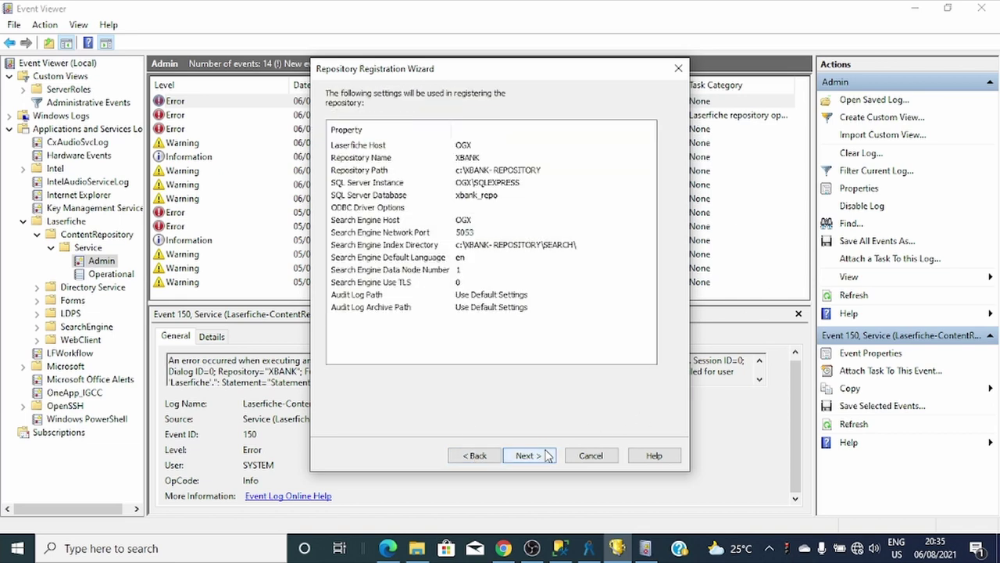
# Retry the registration, dismiss the Error 9008 message, and bring up Management Studio.
pyautogui.click(488, 461)
pyautogui.click(488, 461)
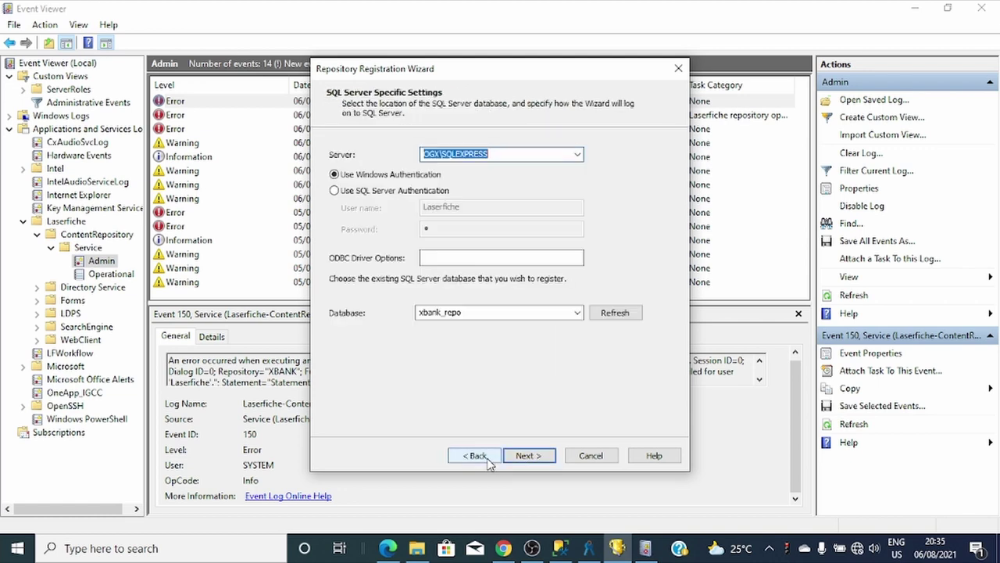
pyautogui.click(526, 458)
pyautogui.click(527, 458)
pyautogui.click(529, 458)
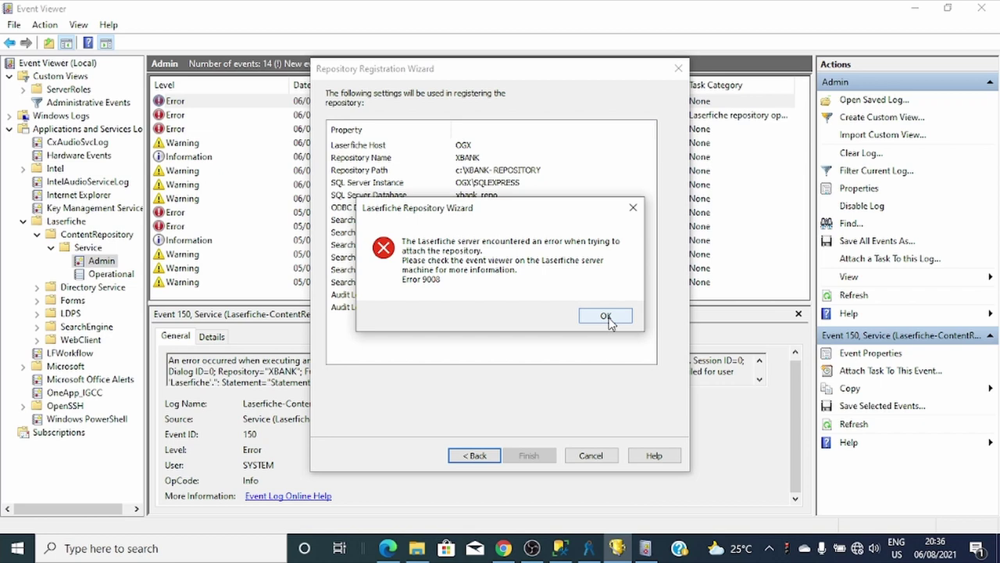
pyautogui.click(607, 317)
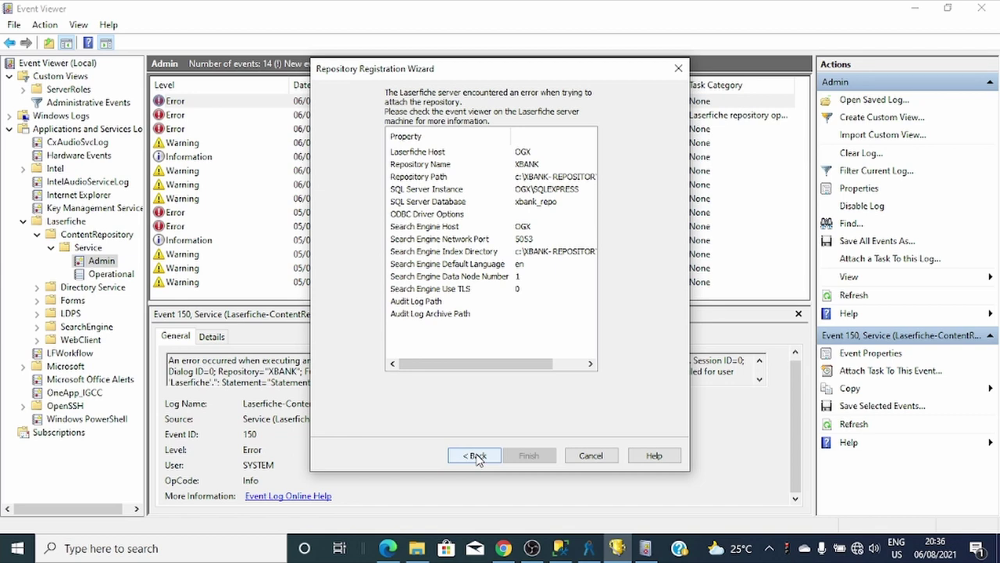
pyautogui.click(476, 455)
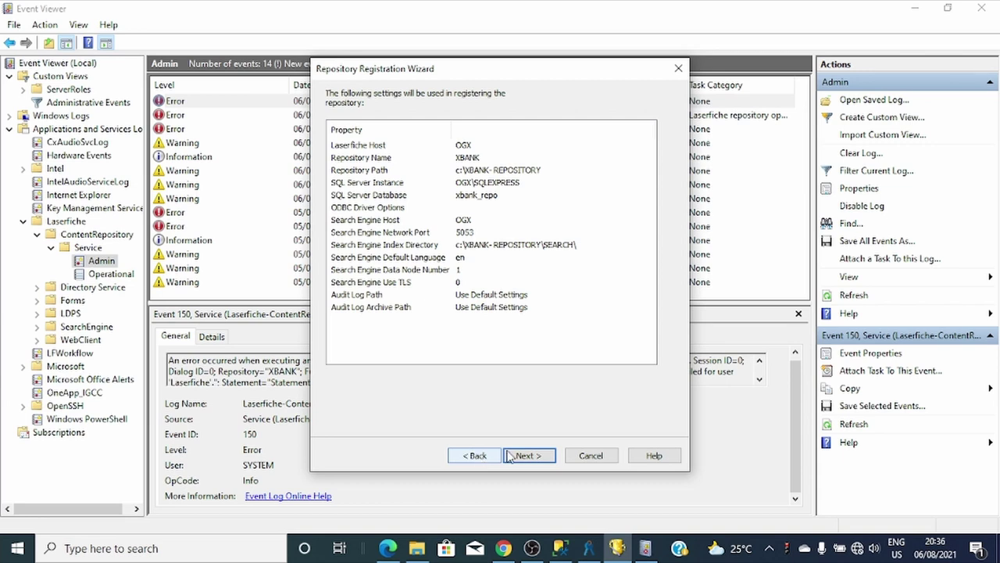
pyautogui.click(558, 548)
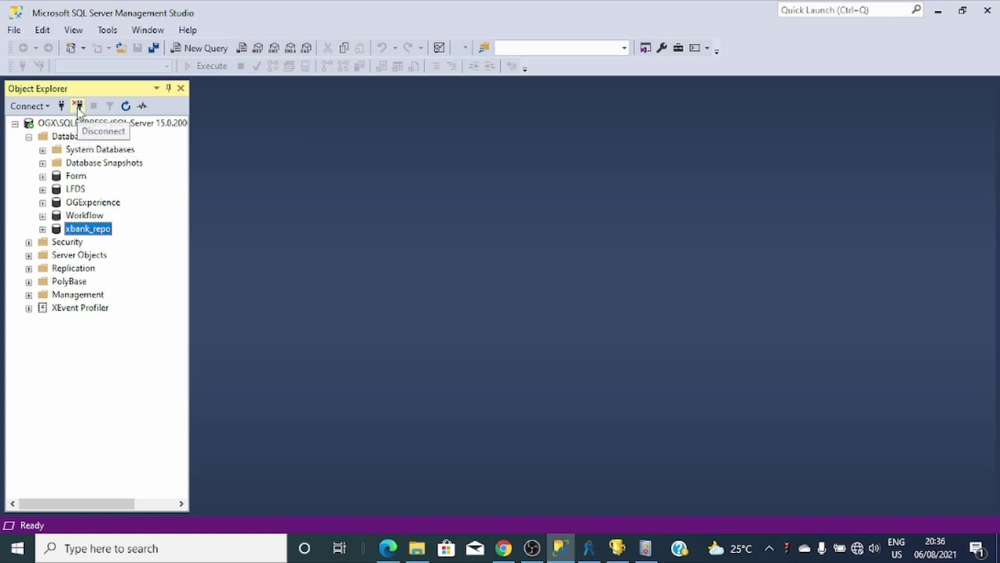
# Reconnect to OGX\SQLEXPRESS using SQL Server Authentication as the Laserfiche login and expand Databases.
pyautogui.click(43, 230)
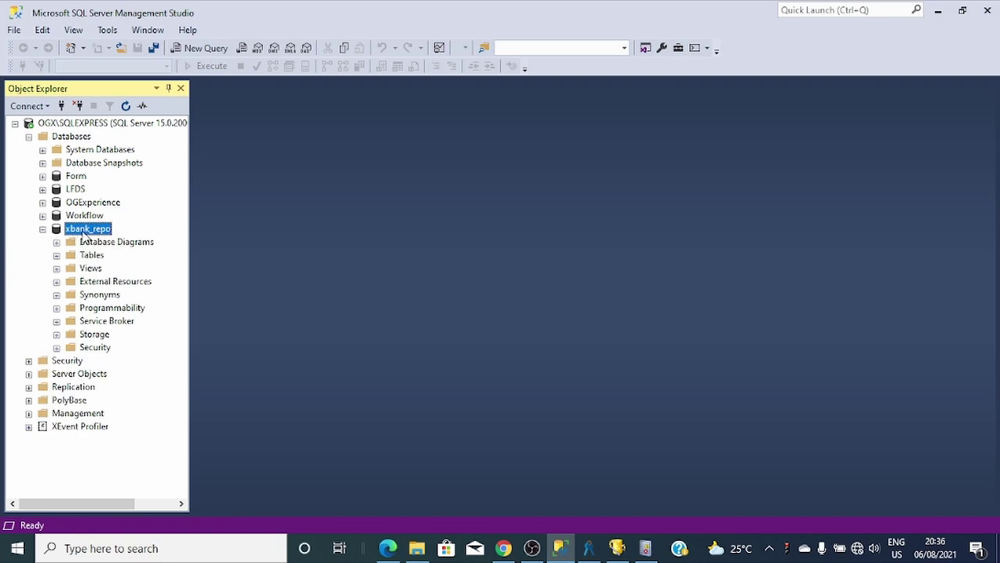
pyautogui.click(78, 105)
pyautogui.click(61, 105)
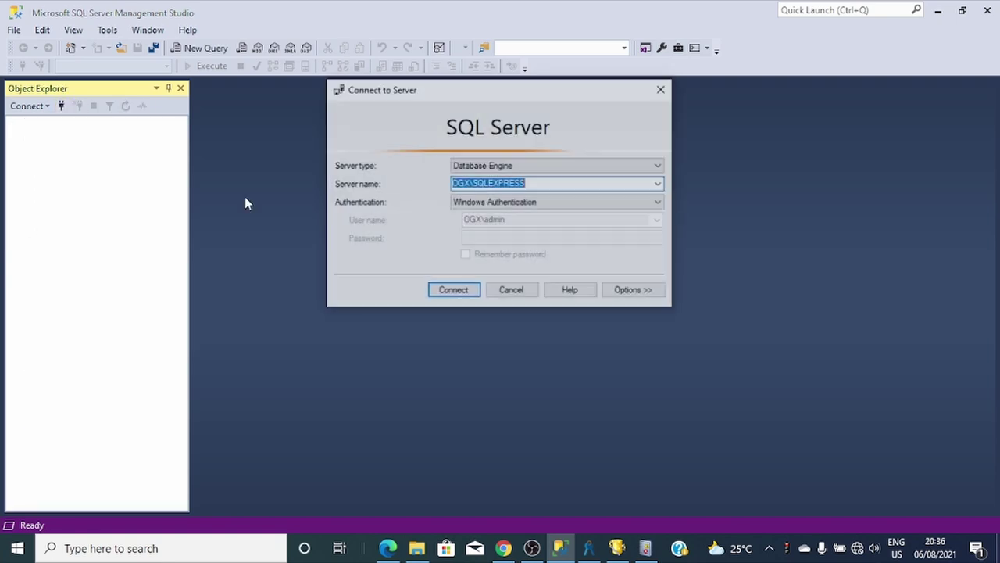
pyautogui.click(536, 203)
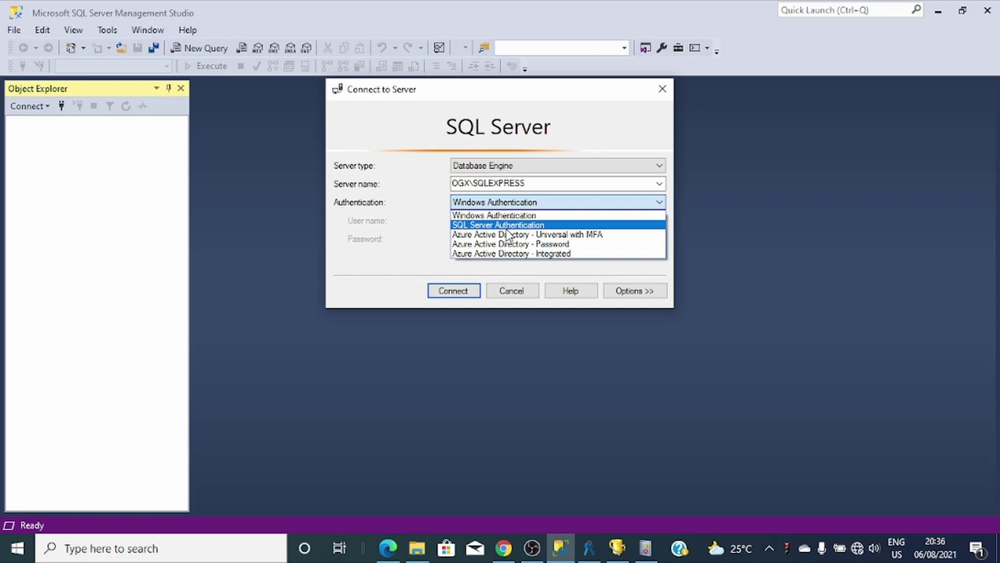
pyautogui.click(504, 225)
pyautogui.click(494, 236)
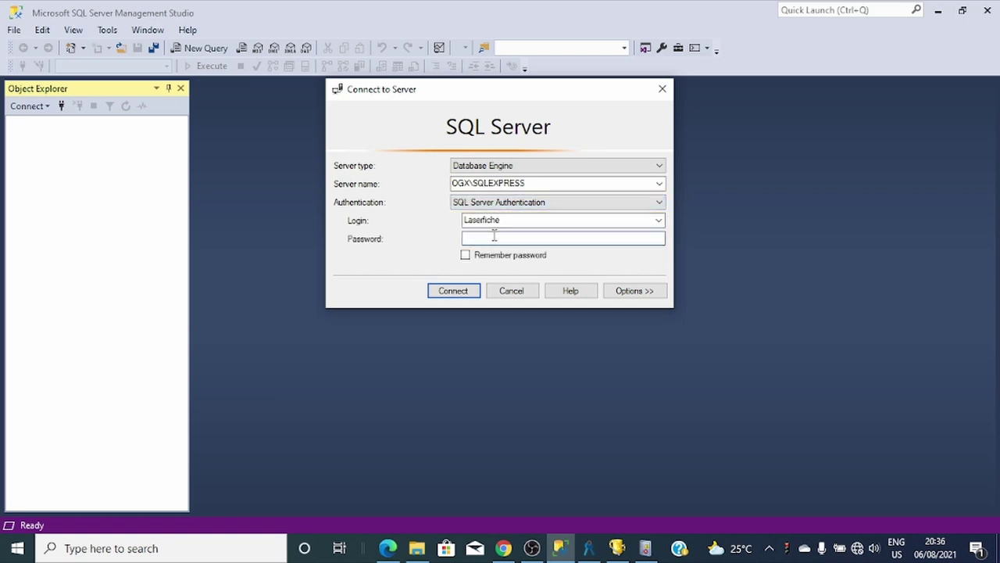
pyautogui.press('Return')
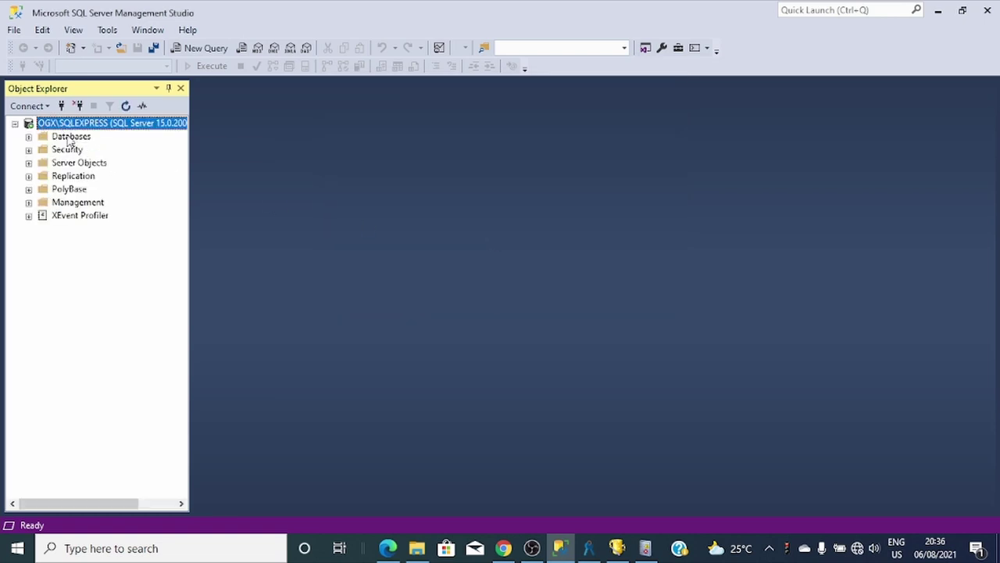
pyautogui.click(69, 139)
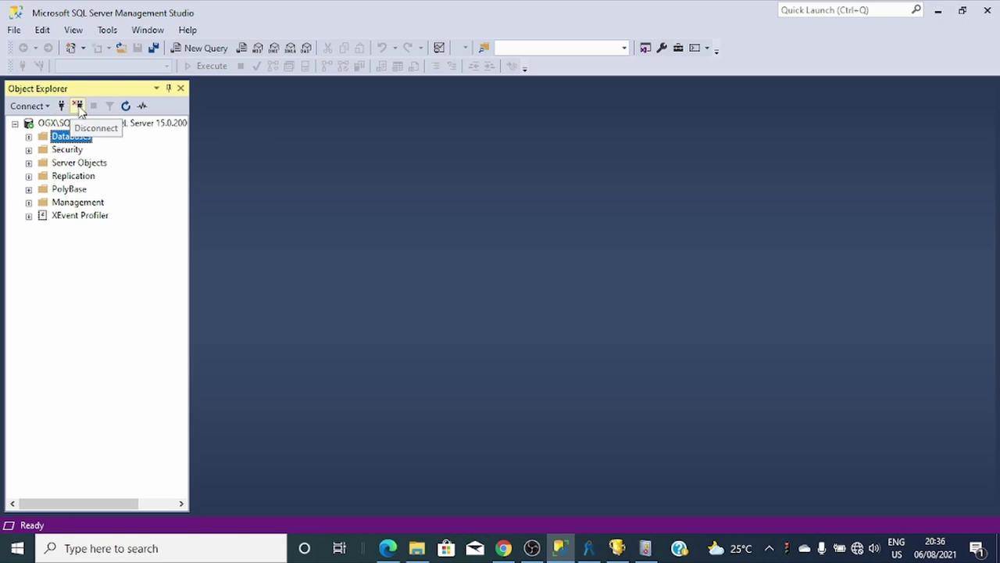
pyautogui.click(29, 137)
pyautogui.click(75, 190)
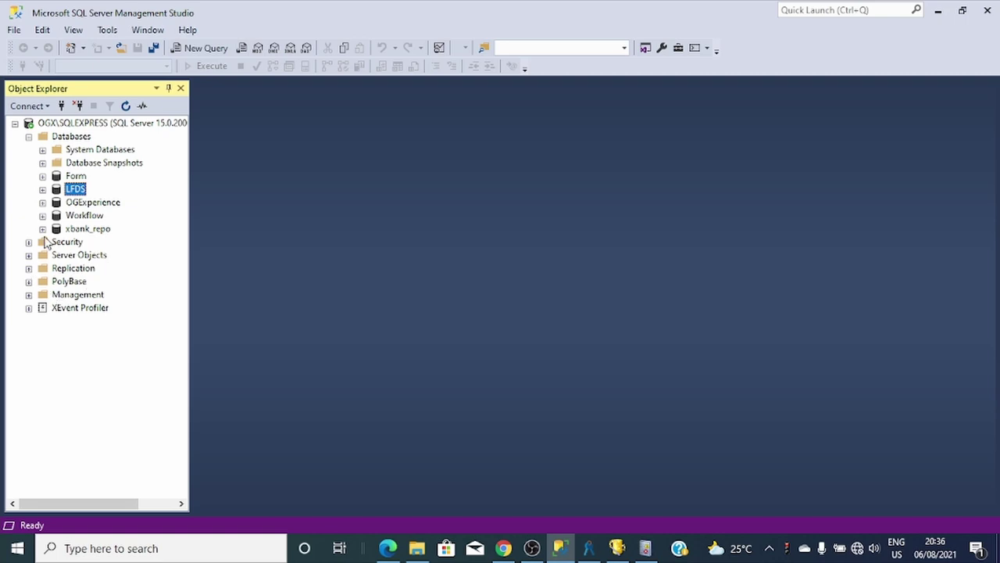
# Open the Laserfiche login's properties on the Server Roles page.
pyautogui.click(29, 242)
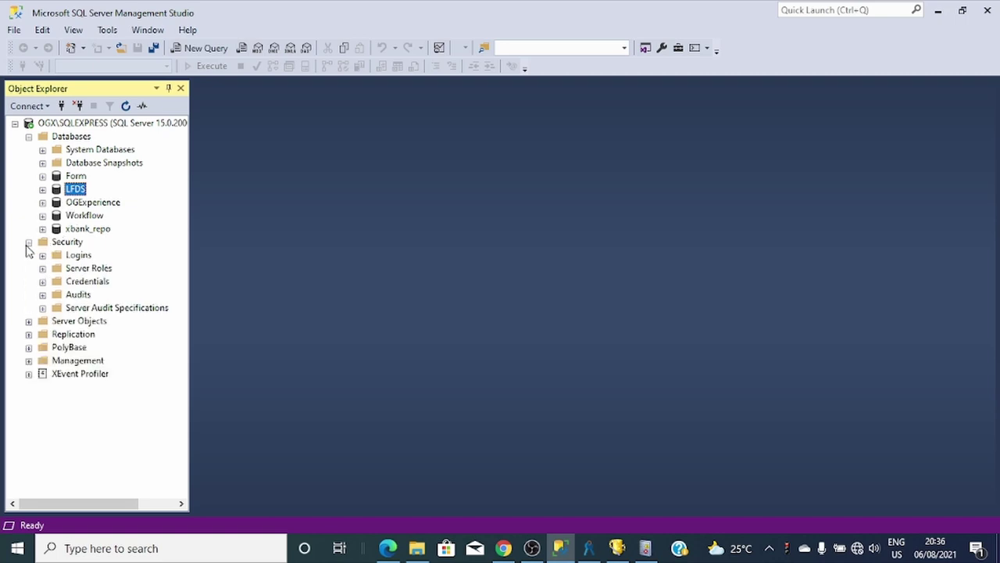
pyautogui.click(42, 255)
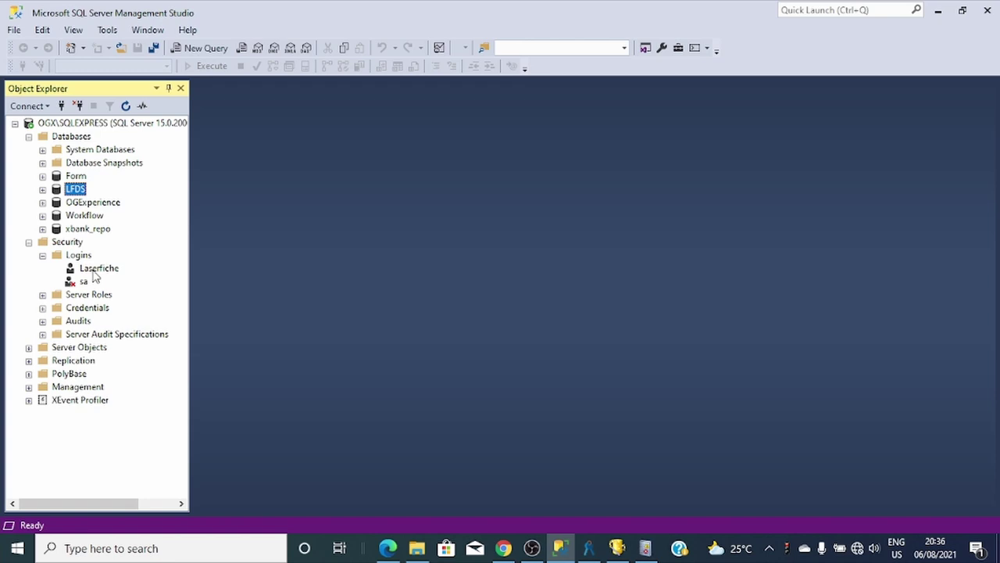
pyautogui.click(92, 268)
pyautogui.doubleClick(92, 268)
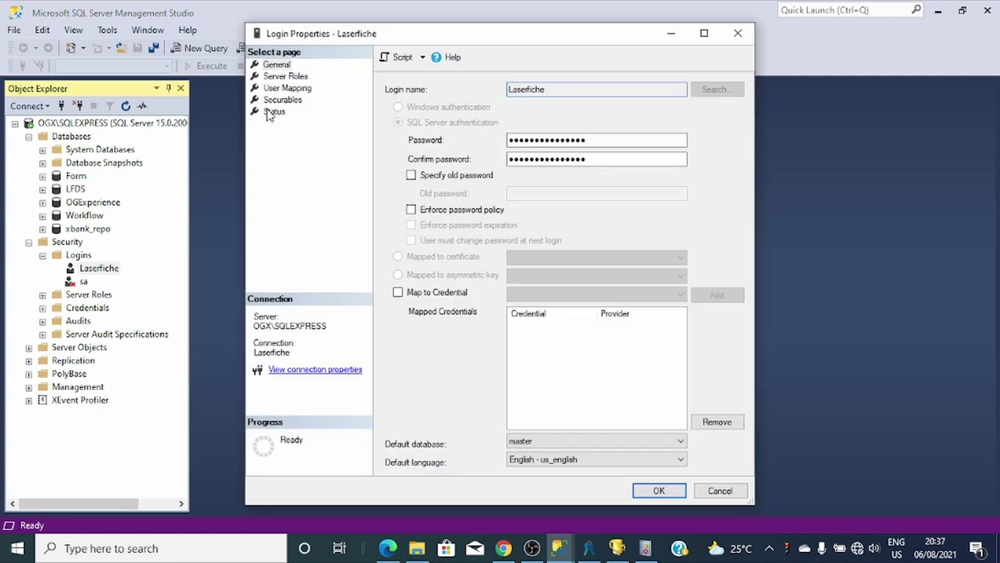
pyautogui.click(285, 77)
# Tick every server role from bulkadmin to sysadmin and save, which fails with Error 15151.
pyautogui.click(390, 145)
pyautogui.click(390, 134)
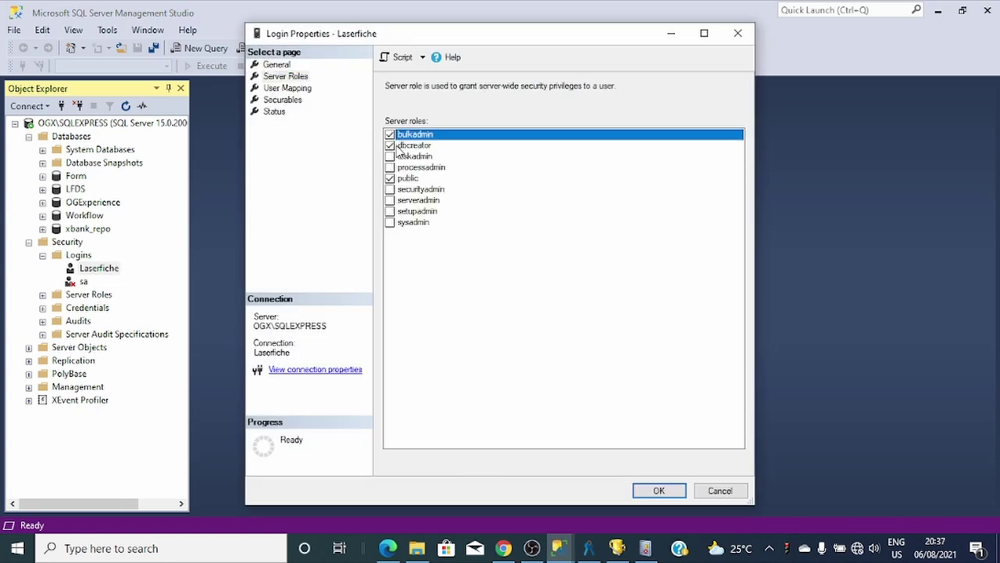
pyautogui.click(390, 156)
pyautogui.click(390, 178)
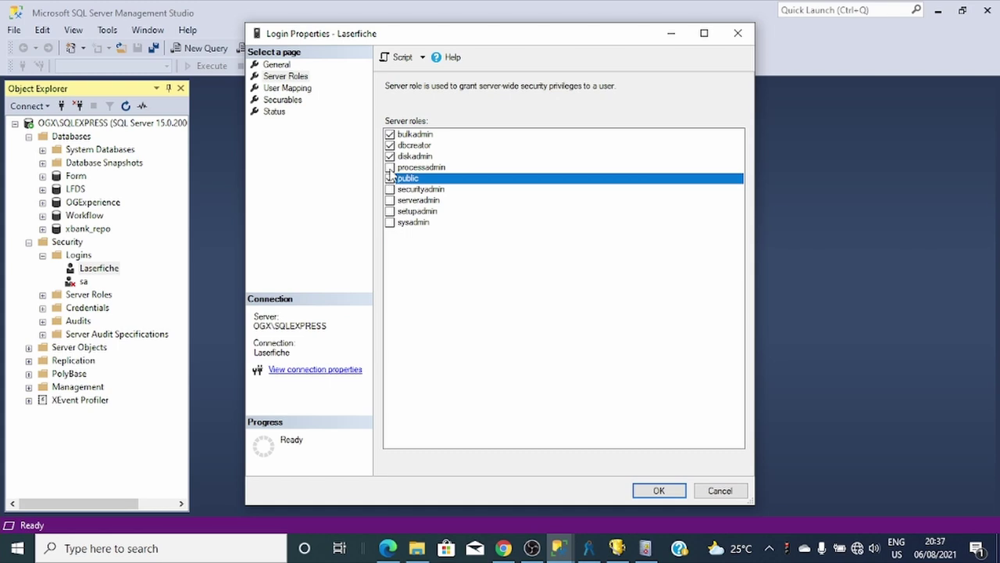
pyautogui.click(390, 167)
pyautogui.click(390, 189)
pyautogui.click(390, 200)
pyautogui.click(390, 211)
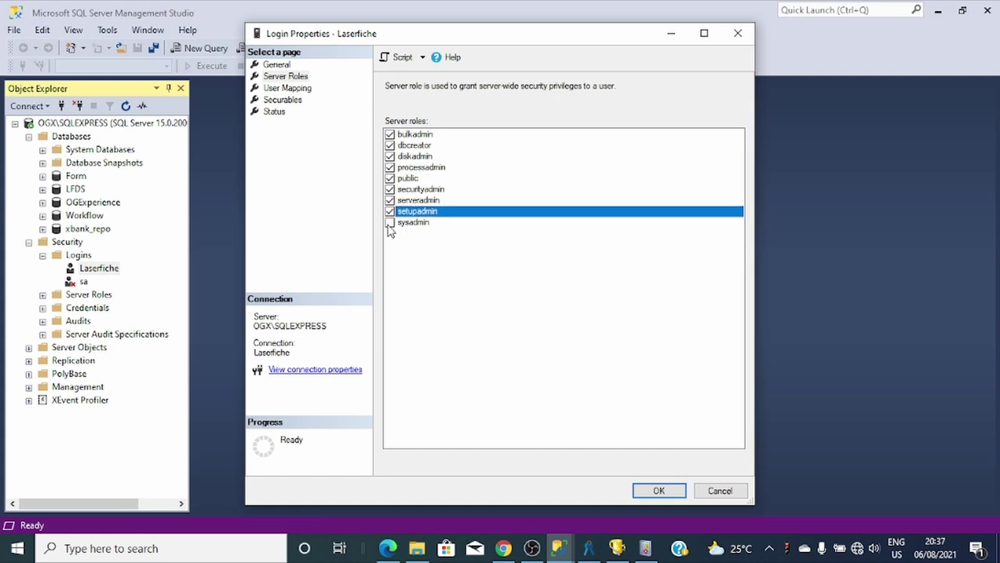
pyautogui.click(390, 222)
pyautogui.click(642, 490)
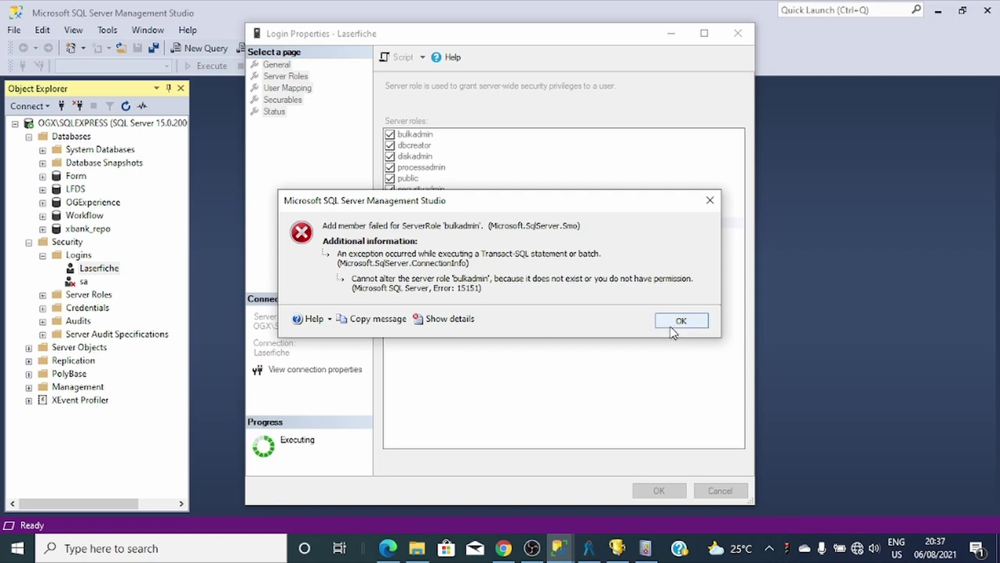
# Close the error and properties dialog, then reconnect to the server with Windows Authentication.
pyautogui.click(672, 327)
pyautogui.click(738, 33)
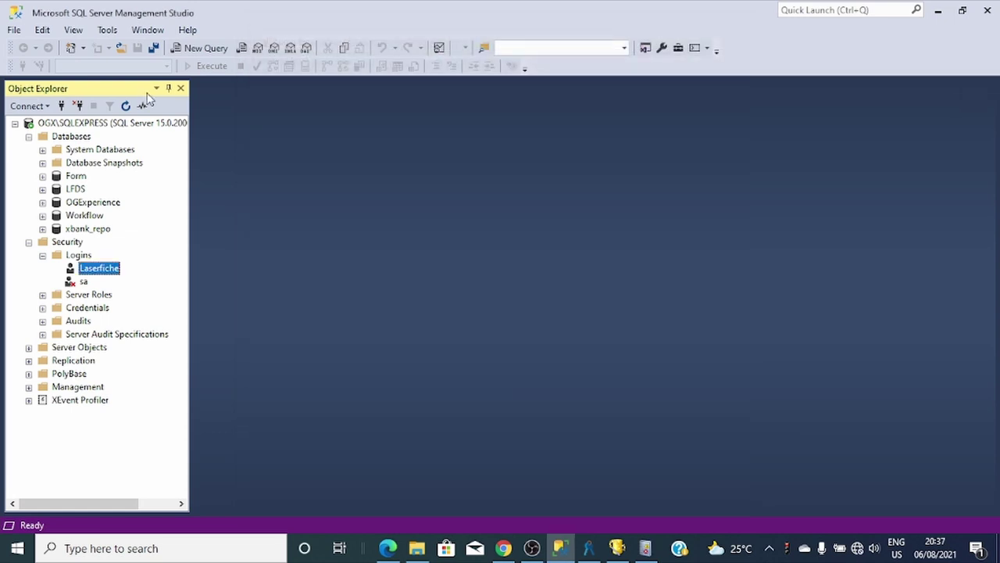
pyautogui.click(61, 106)
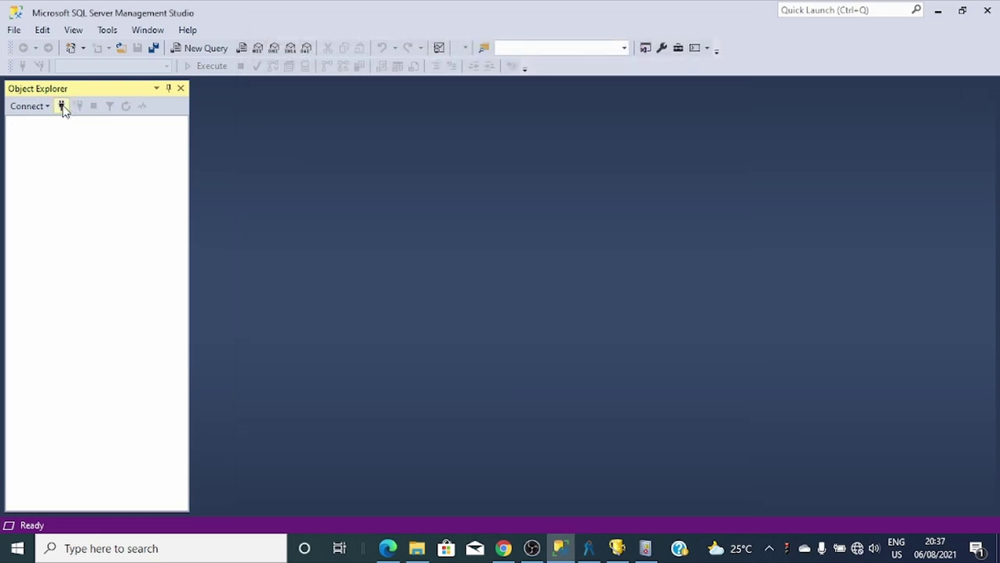
pyautogui.click(63, 107)
pyautogui.click(540, 204)
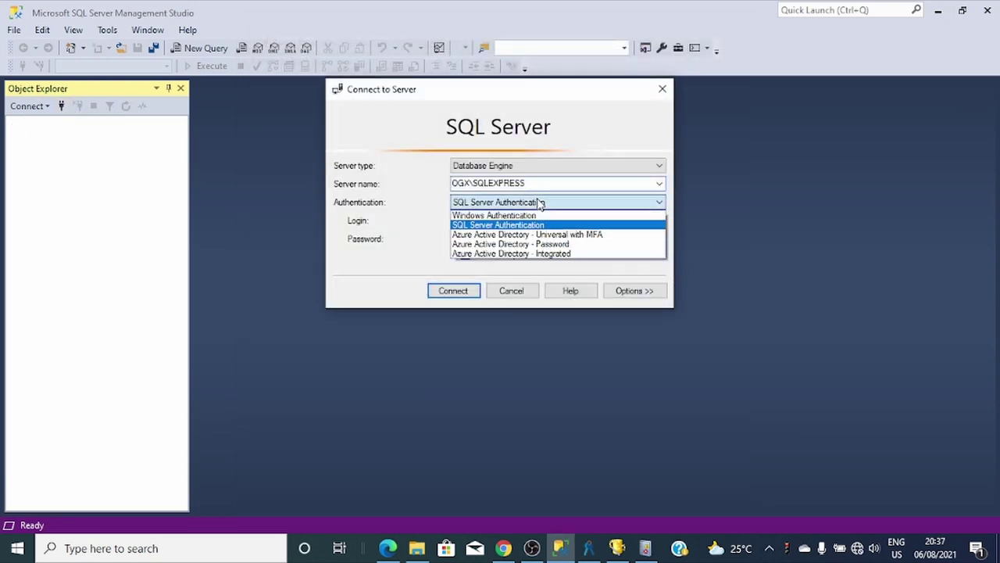
pyautogui.click(520, 216)
pyautogui.click(453, 290)
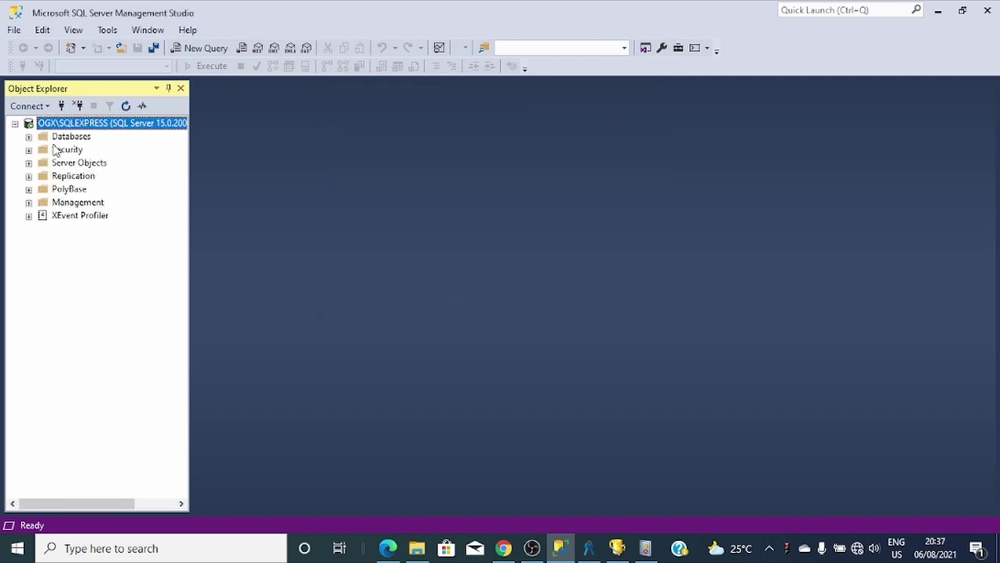
# Open the Laserfiche login's Properties on the Server Roles page.
pyautogui.click(29, 149)
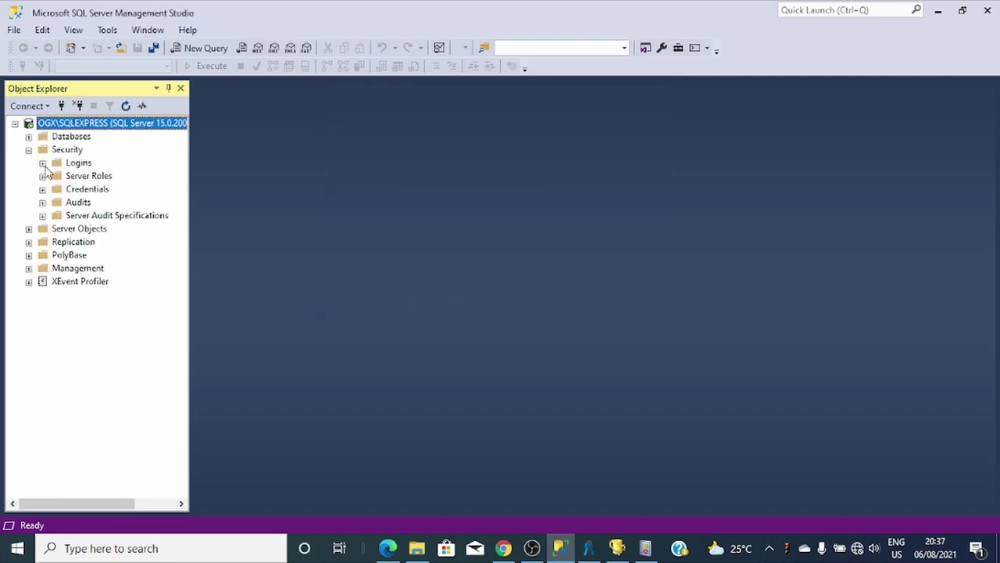
pyautogui.click(42, 162)
pyautogui.click(105, 215)
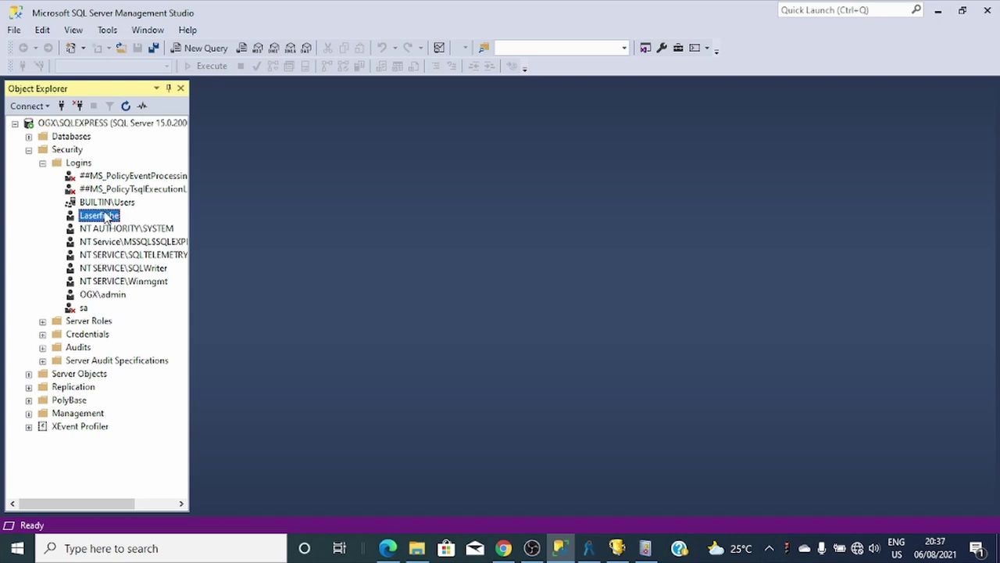
pyautogui.rightClick(105, 215)
pyautogui.click(156, 386)
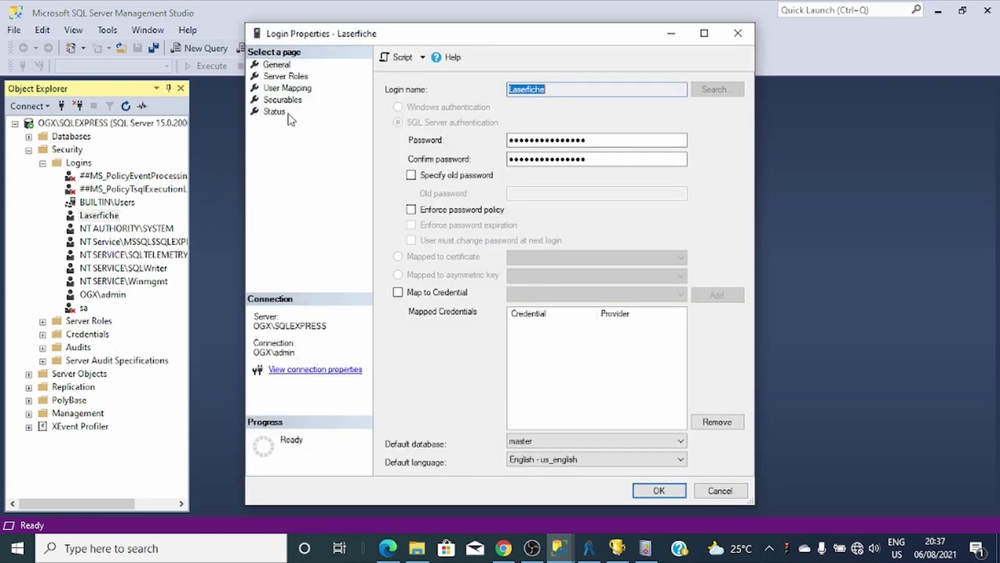
pyautogui.click(299, 76)
# Grant the Laserfiche login every server role, including sysadmin, and save.
pyautogui.click(390, 136)
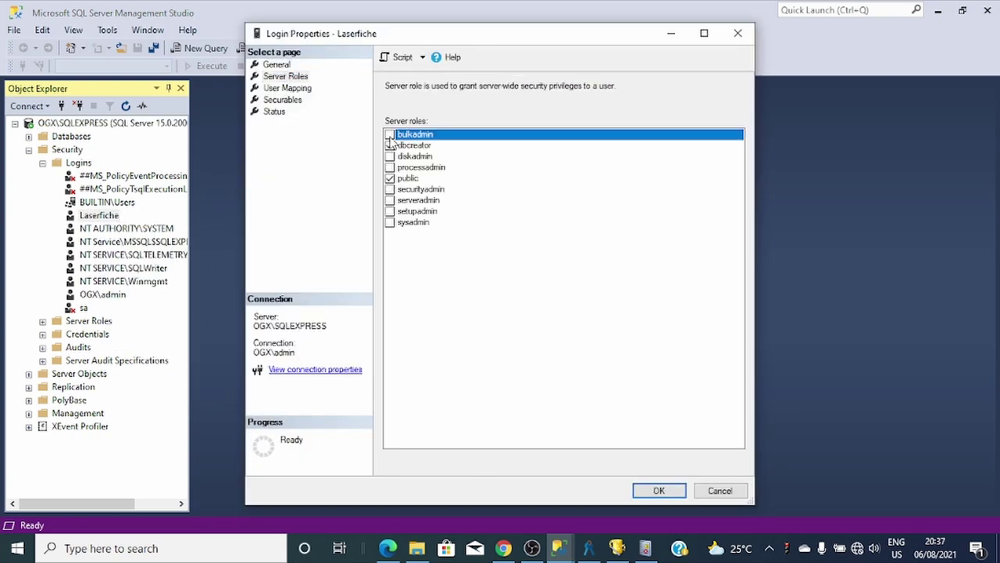
pyautogui.click(390, 145)
pyautogui.click(390, 157)
pyautogui.click(389, 167)
pyautogui.click(390, 189)
pyautogui.click(390, 200)
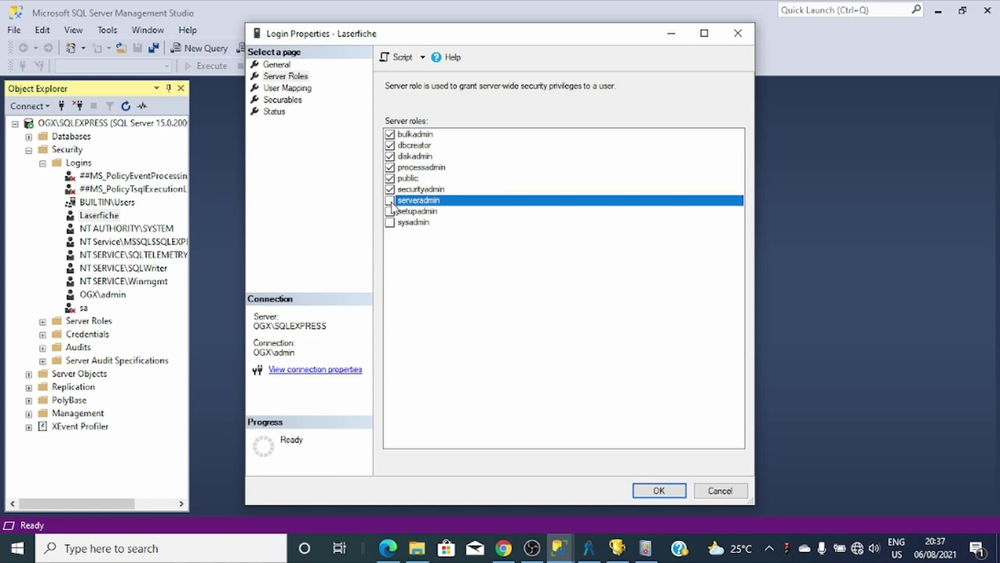
pyautogui.click(390, 211)
pyautogui.click(390, 222)
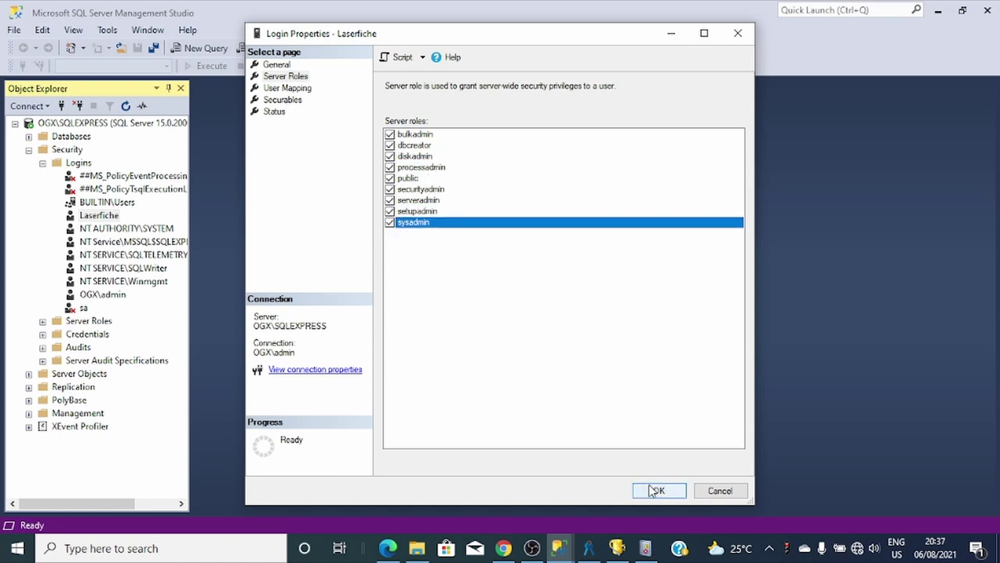
pyautogui.click(655, 490)
# Restart the OGX\SQLEXPRESS SQL Server service and bring the registration wizard back.
pyautogui.click(45, 123)
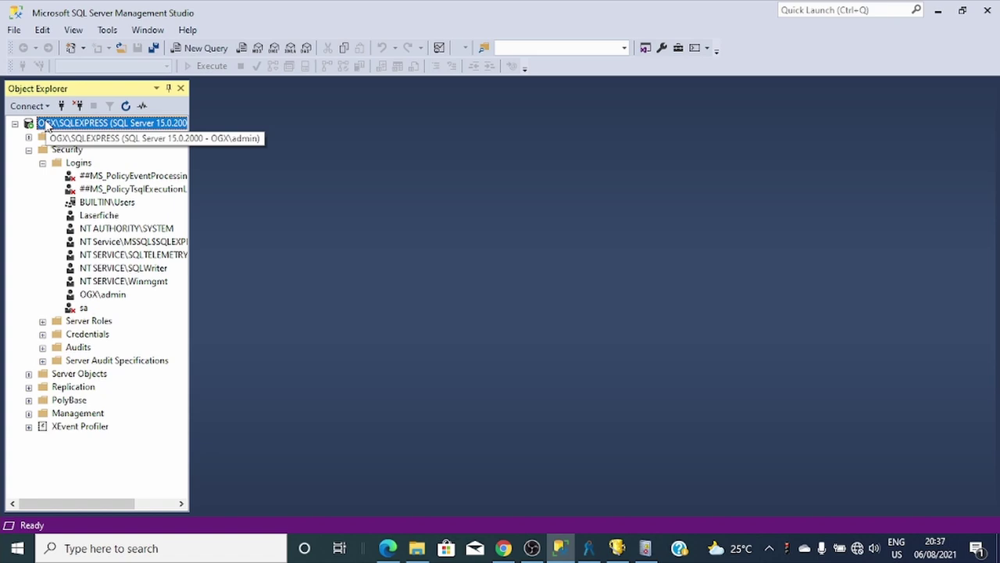
pyautogui.rightClick(45, 125)
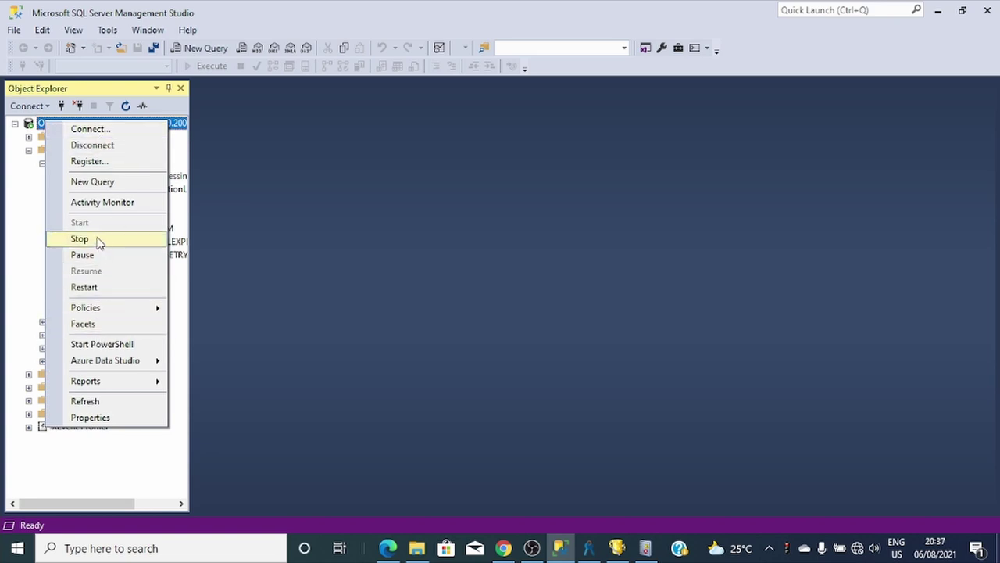
pyautogui.click(82, 287)
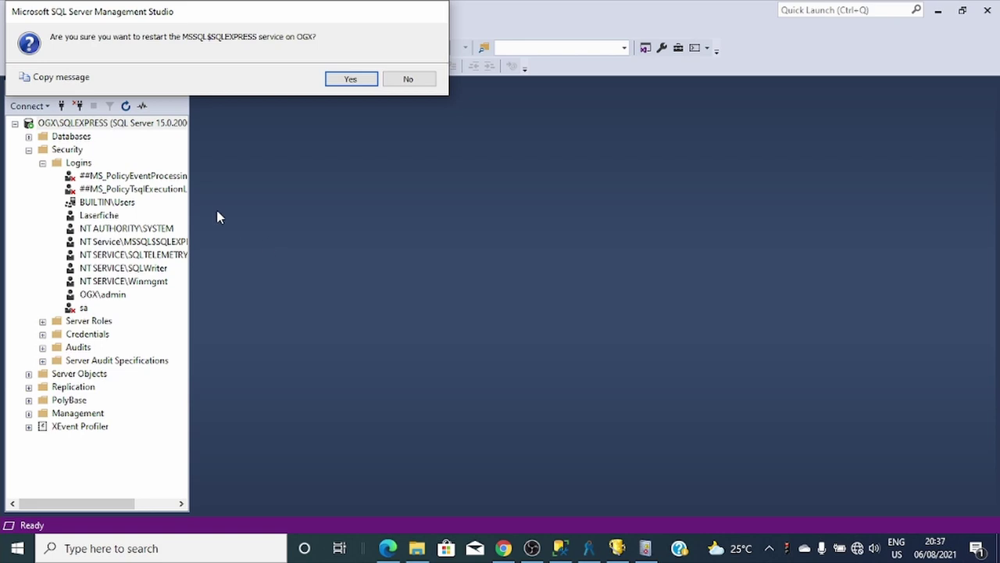
pyautogui.click(364, 79)
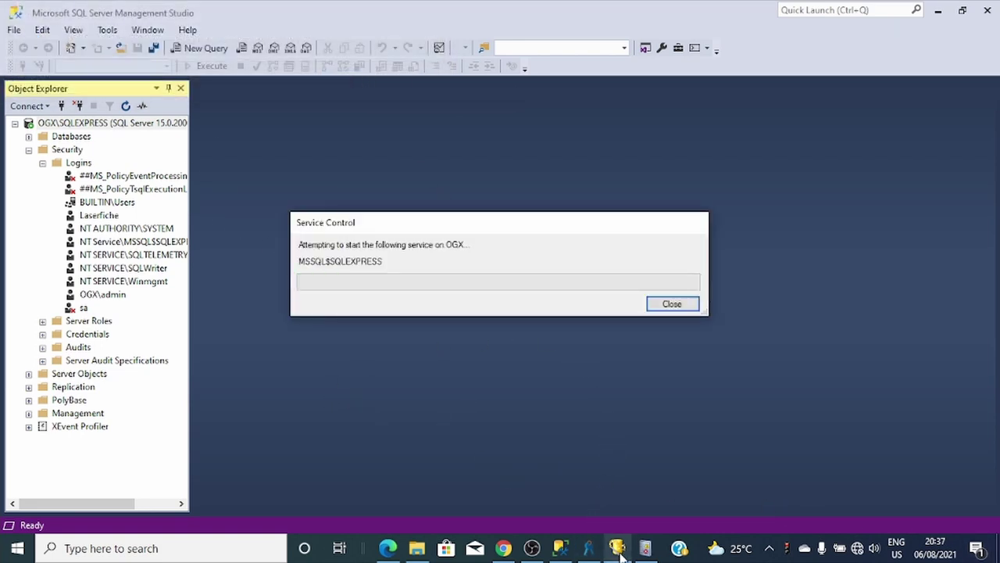
pyautogui.moveTo(619, 549)
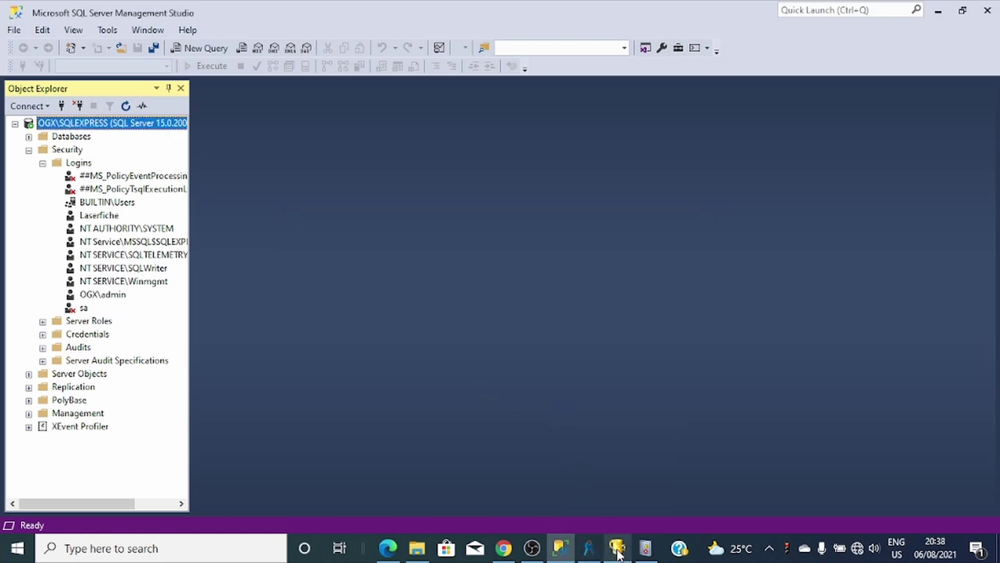
pyautogui.click(617, 548)
# Step the wizard back to SQL Server settings and select the newest error in Laserfiche ContentRepository Service Admin log.
pyautogui.click(476, 457)
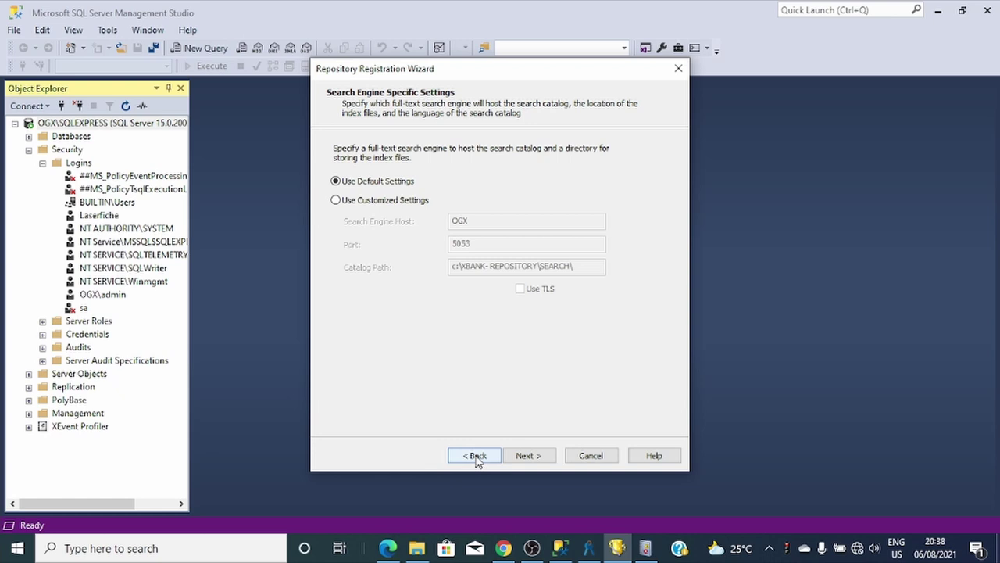
pyautogui.click(476, 457)
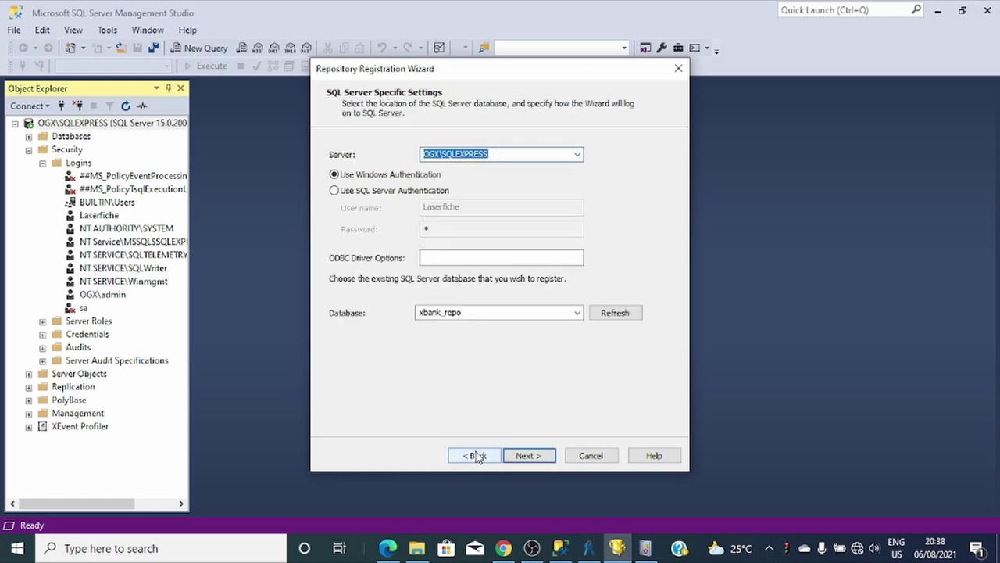
pyautogui.click(643, 549)
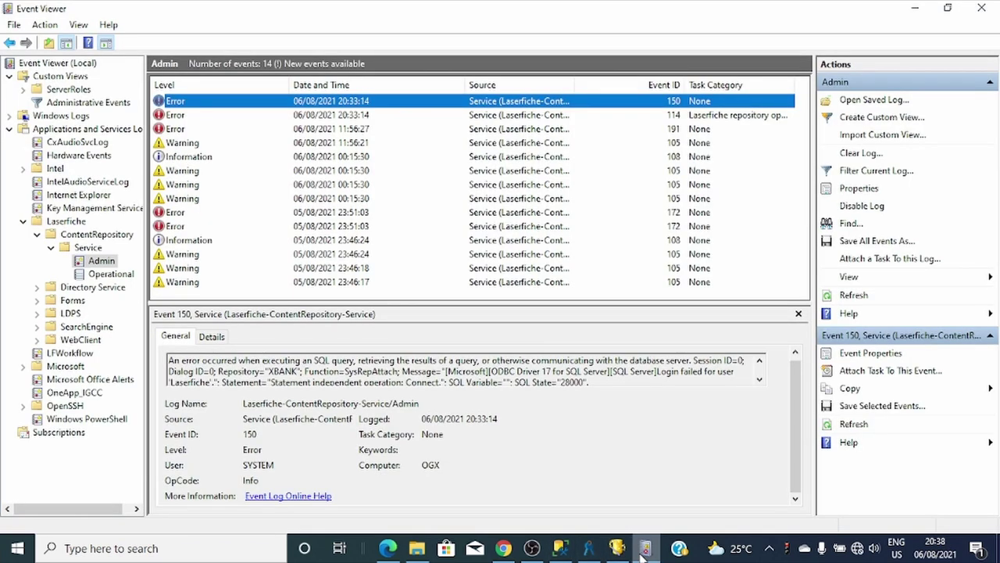
pyautogui.click(114, 284)
pyautogui.click(115, 275)
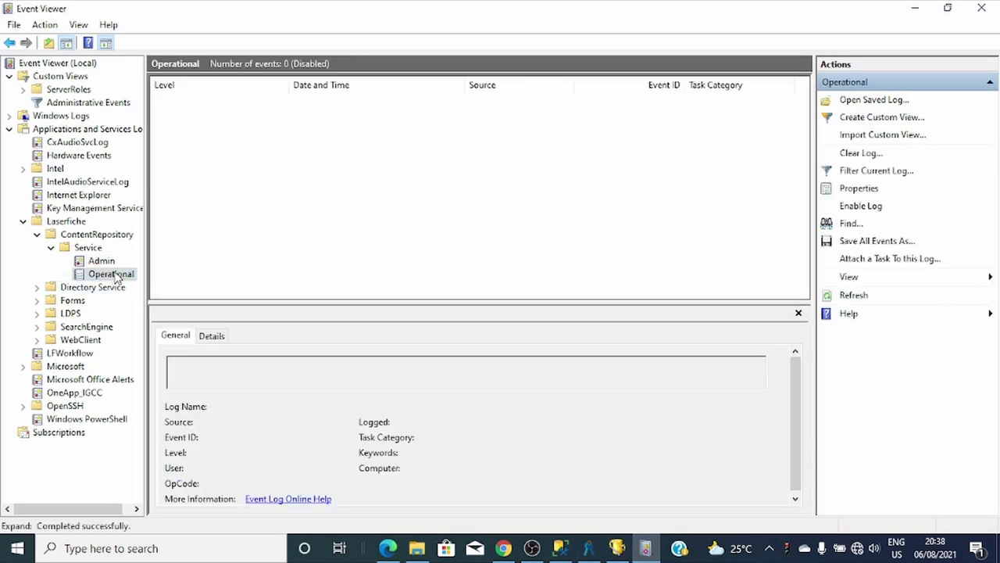
pyautogui.click(107, 263)
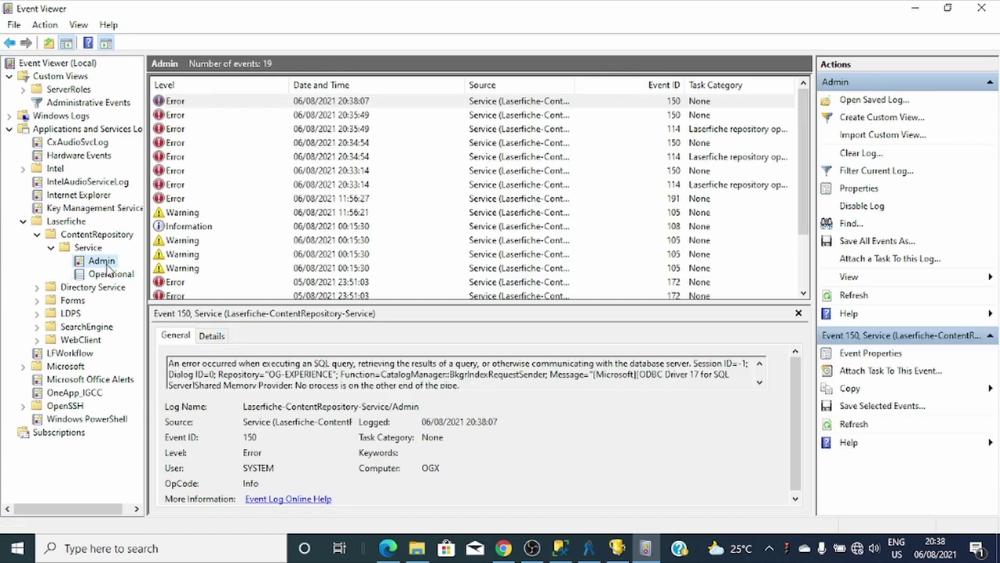
pyautogui.click(298, 106)
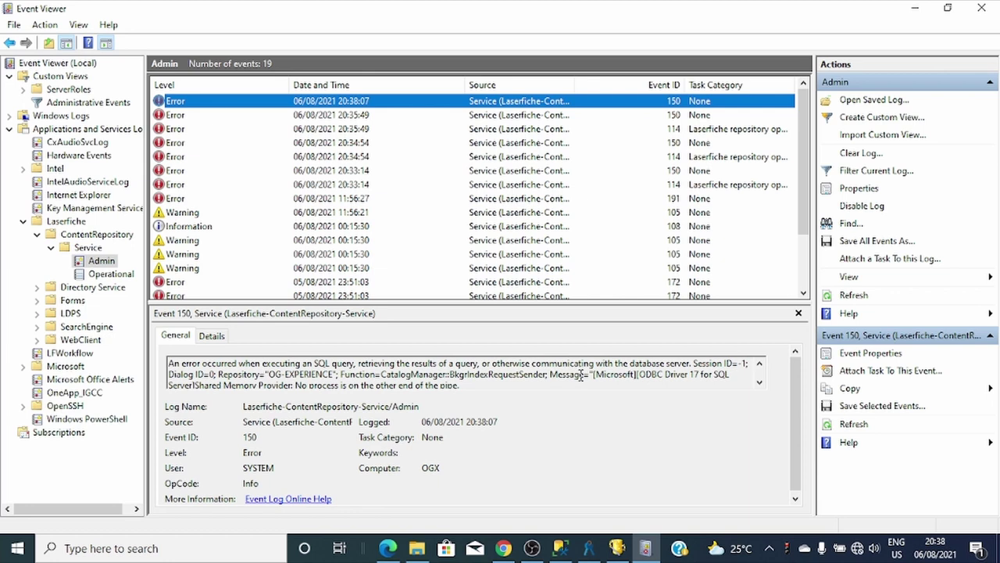
# Read the Event 150 details (SQL State 08S01) and return to the wizard.
pyautogui.click(759, 382)
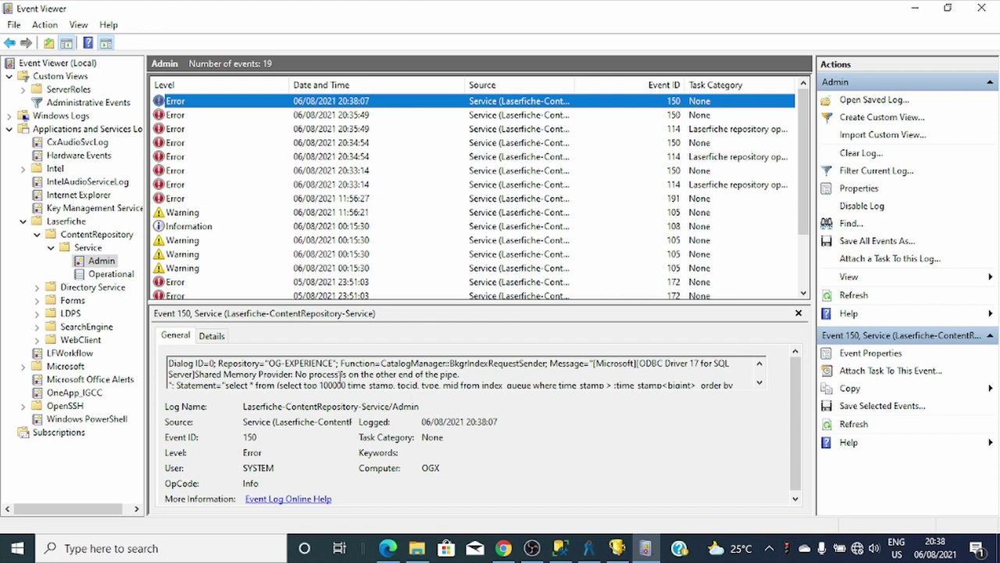
pyautogui.click(759, 383)
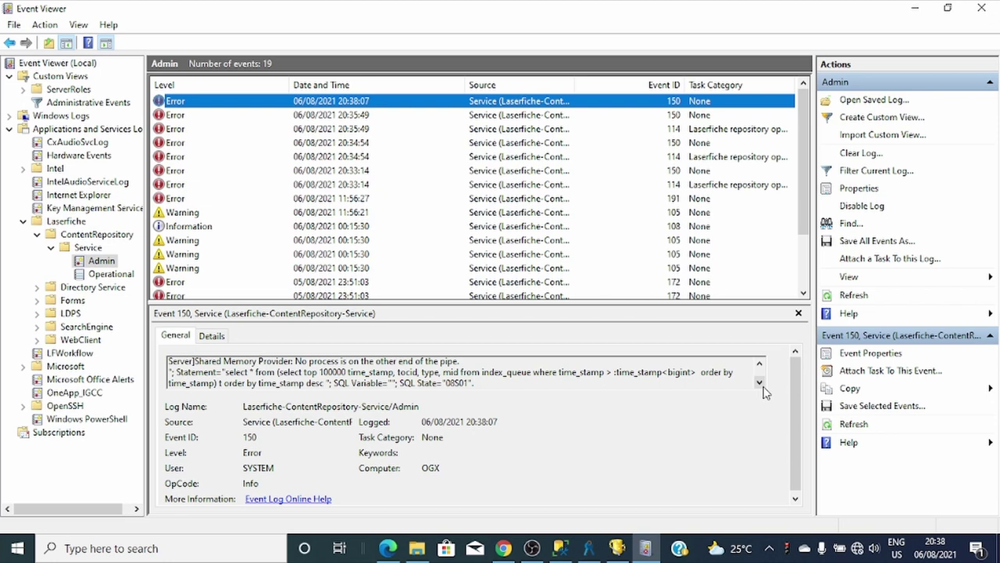
pyautogui.click(617, 548)
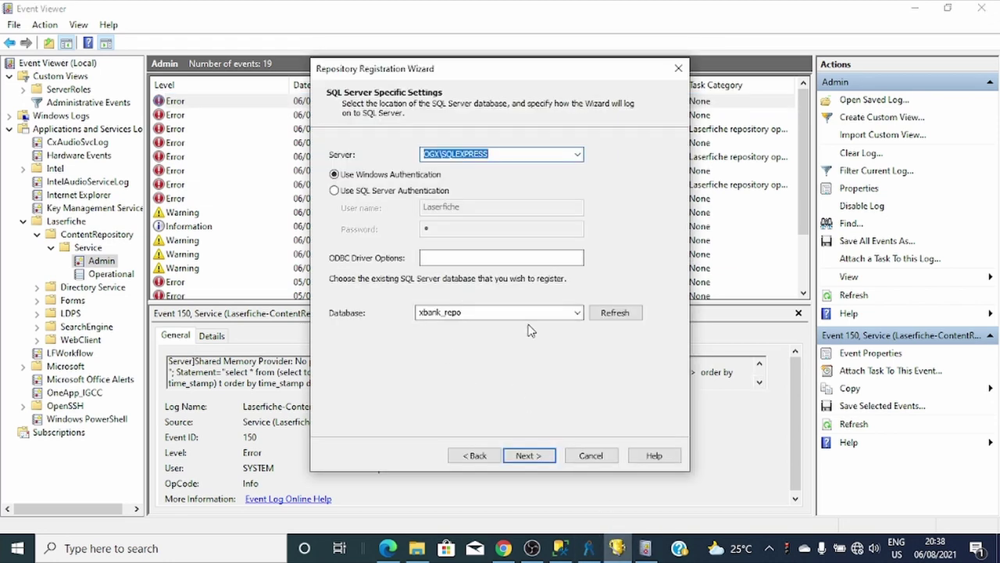
# Refresh the database list, pick xbank_repo, finish the registration, and dismiss Error 9008.
pyautogui.click(597, 313)
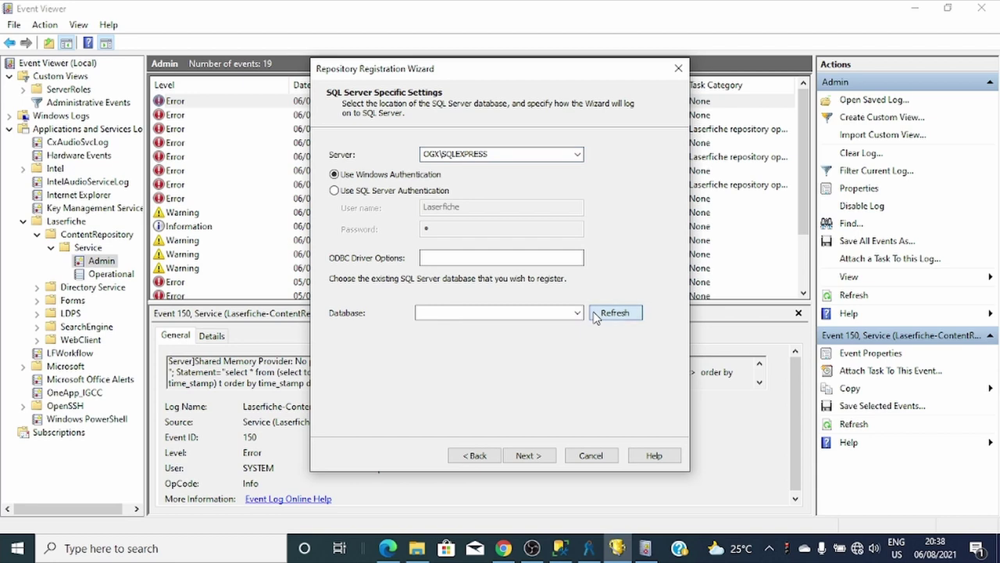
pyautogui.click(578, 312)
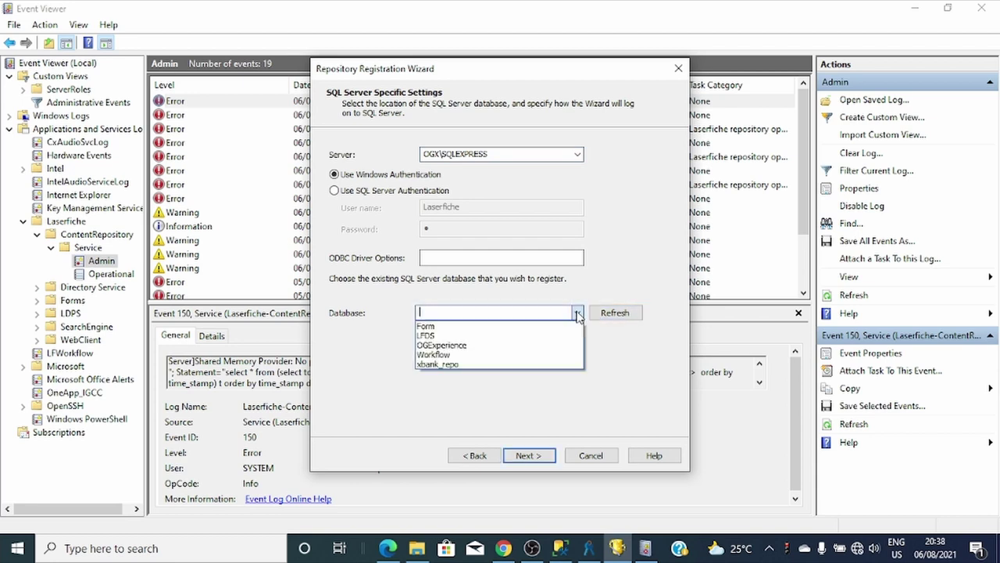
pyautogui.click(436, 364)
pyautogui.click(547, 453)
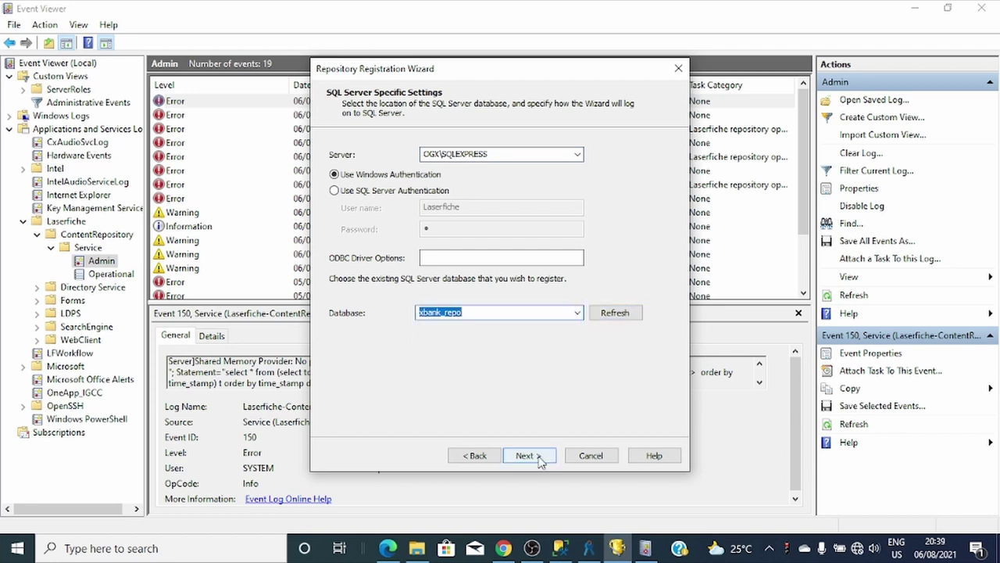
pyautogui.click(538, 457)
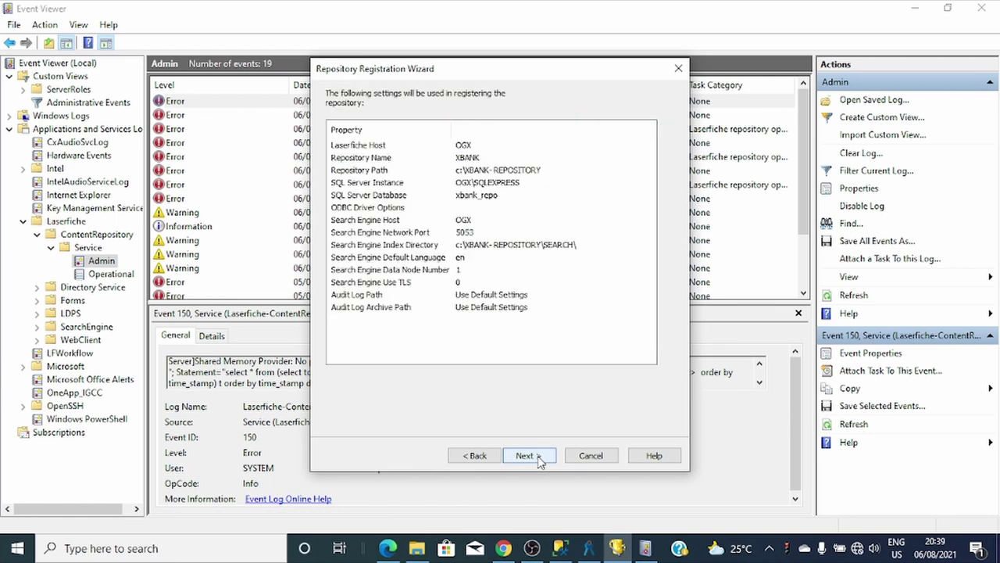
pyautogui.click(536, 457)
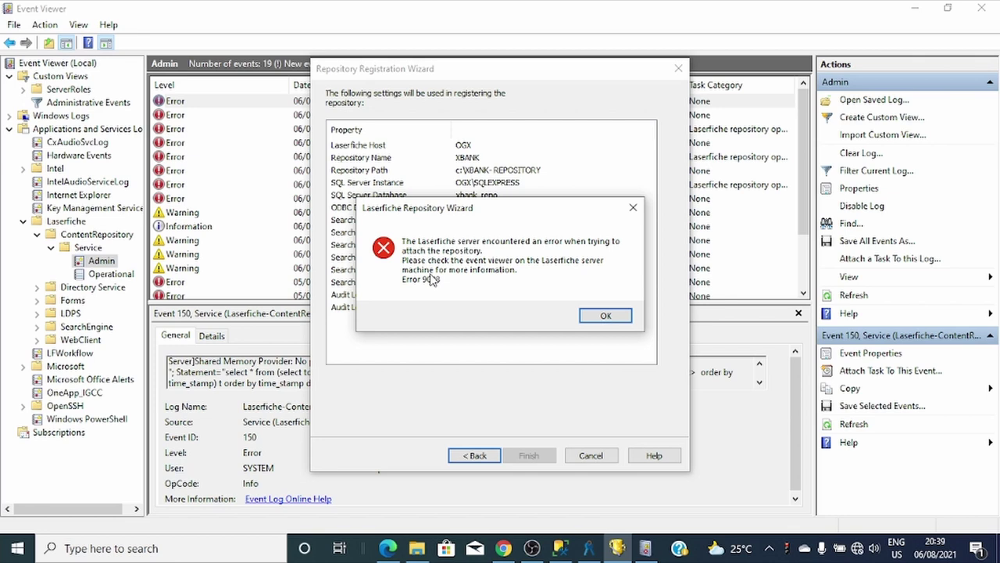
pyautogui.click(602, 316)
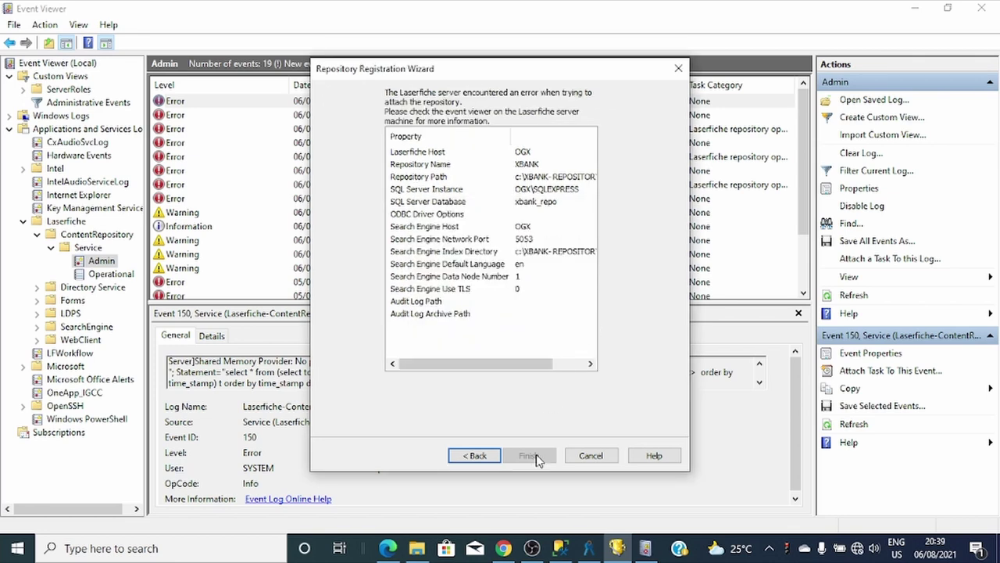
# Open the 32-bit ODBC Data Sources, browse its User, System and File DSN tabs, then close it.
pyautogui.click(251, 555)
pyautogui.write('odbc')
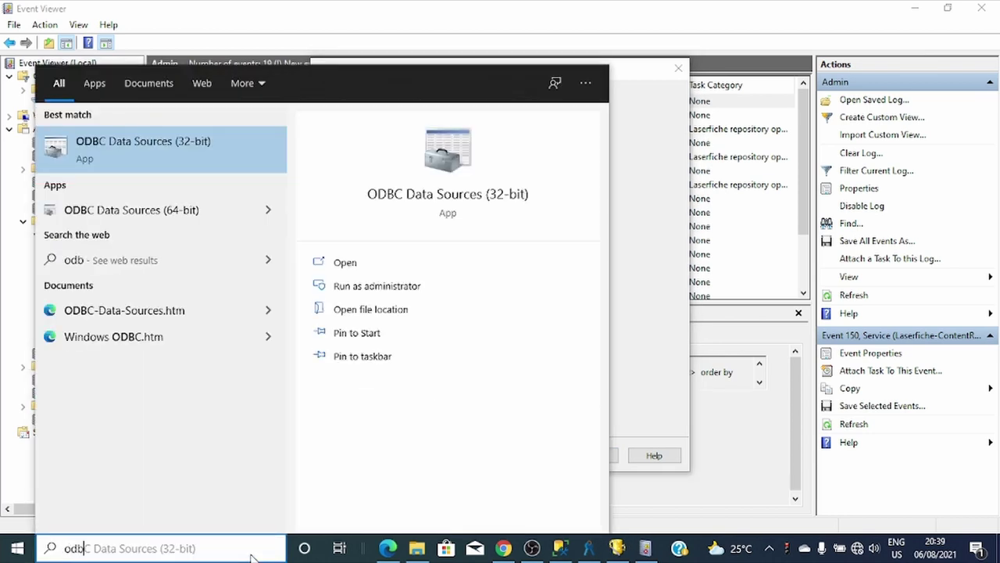
pyautogui.click(176, 139)
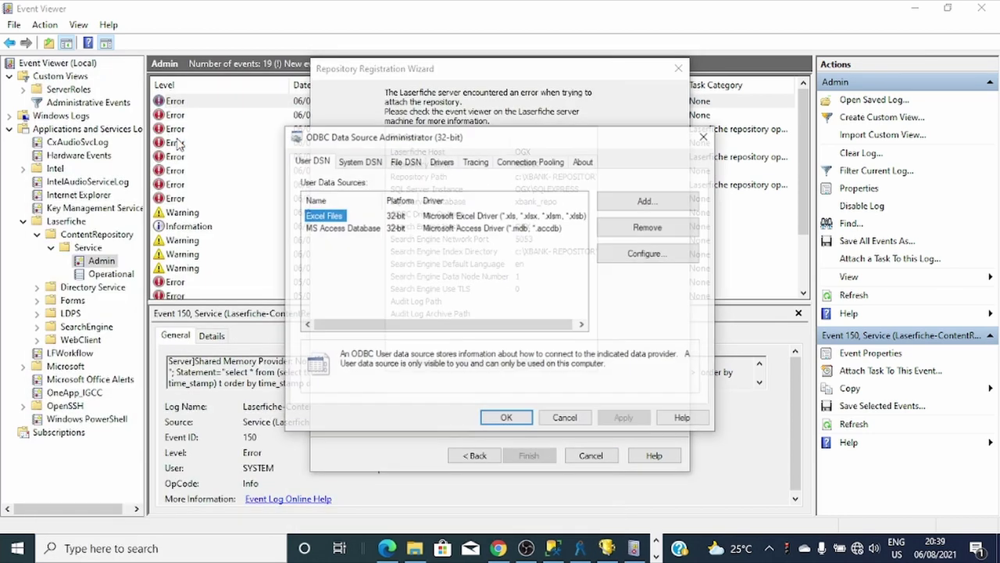
pyautogui.click(328, 248)
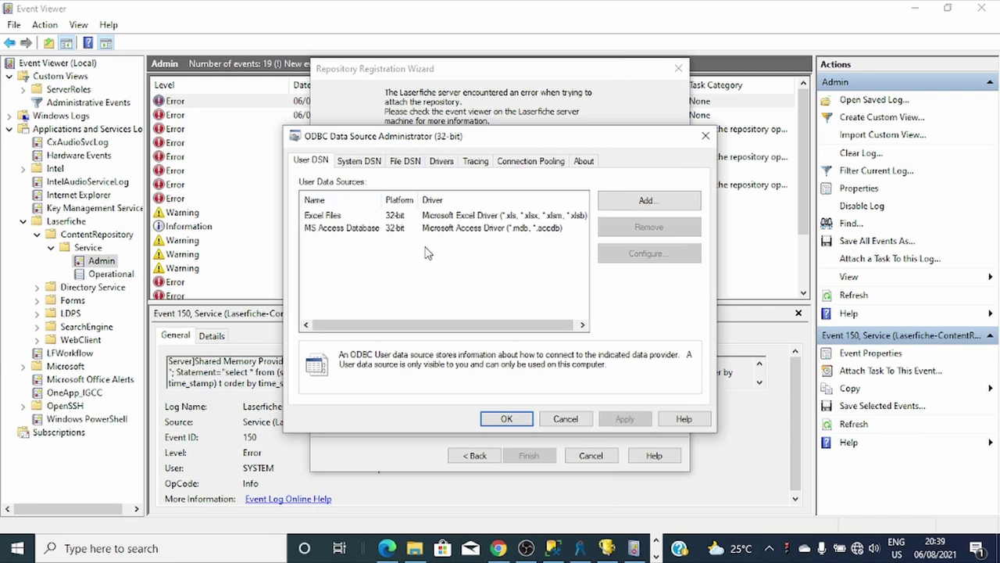
pyautogui.click(356, 161)
pyautogui.click(405, 161)
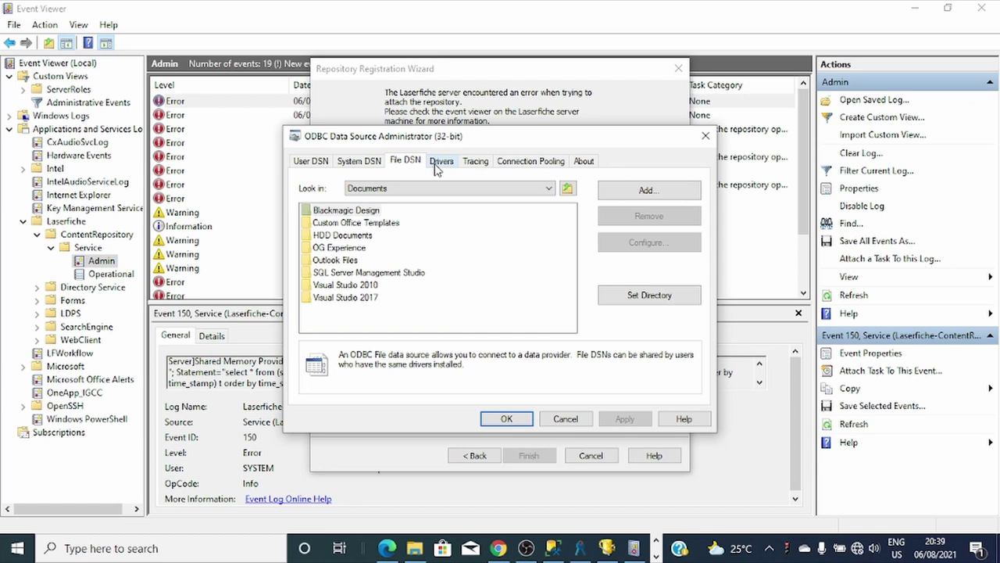
pyautogui.click(359, 167)
pyautogui.click(325, 167)
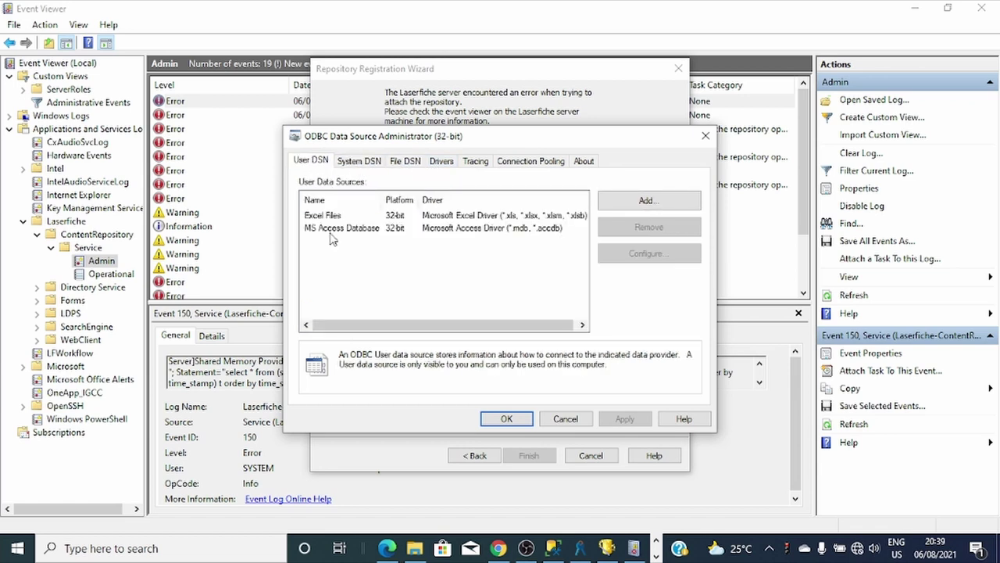
pyautogui.click(706, 136)
# Open ODBC Data Sources (64-bit) and add a user DSN using ODBC Driver 17 for SQL Server.
pyautogui.click(98, 549)
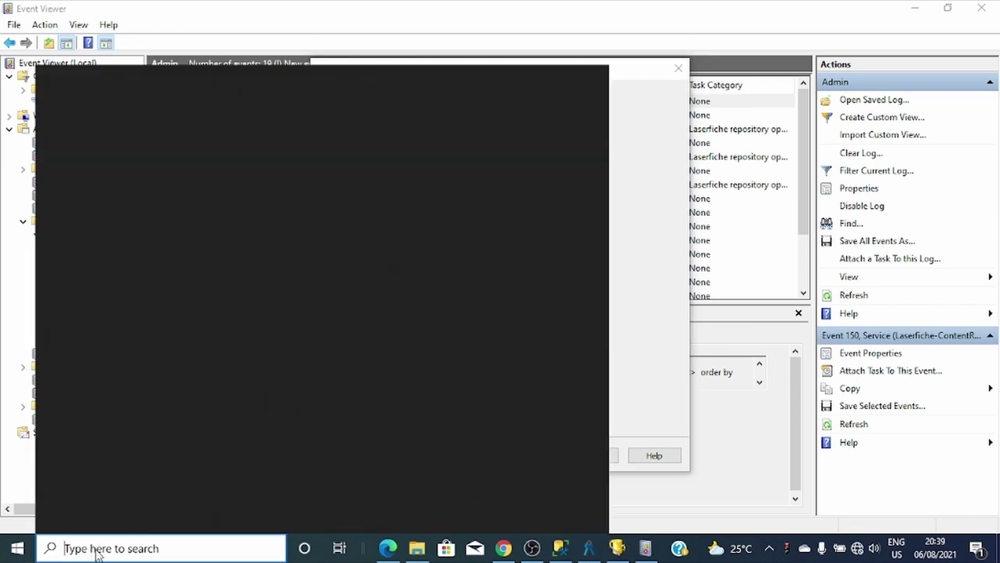
pyautogui.write('odbc')
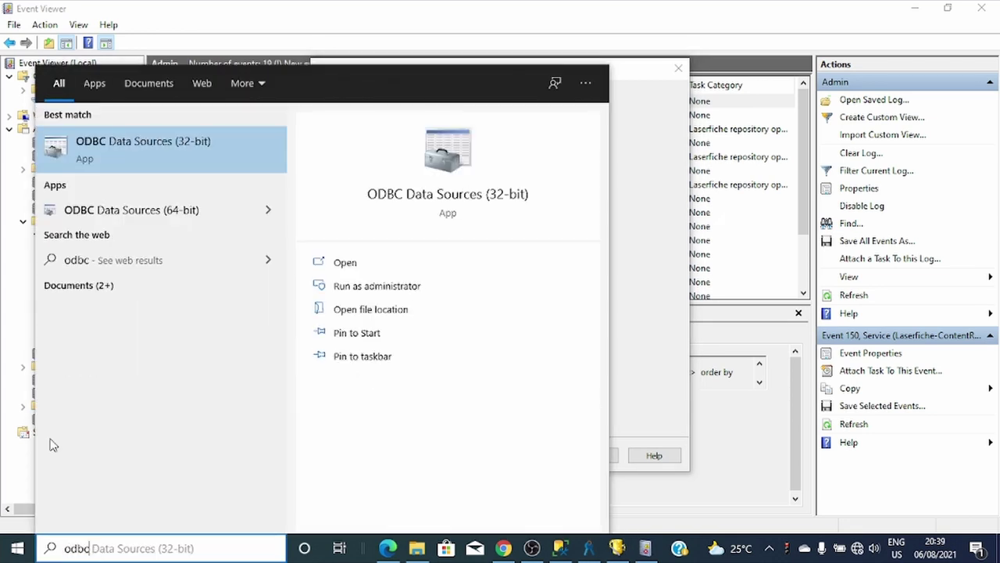
pyautogui.click(117, 205)
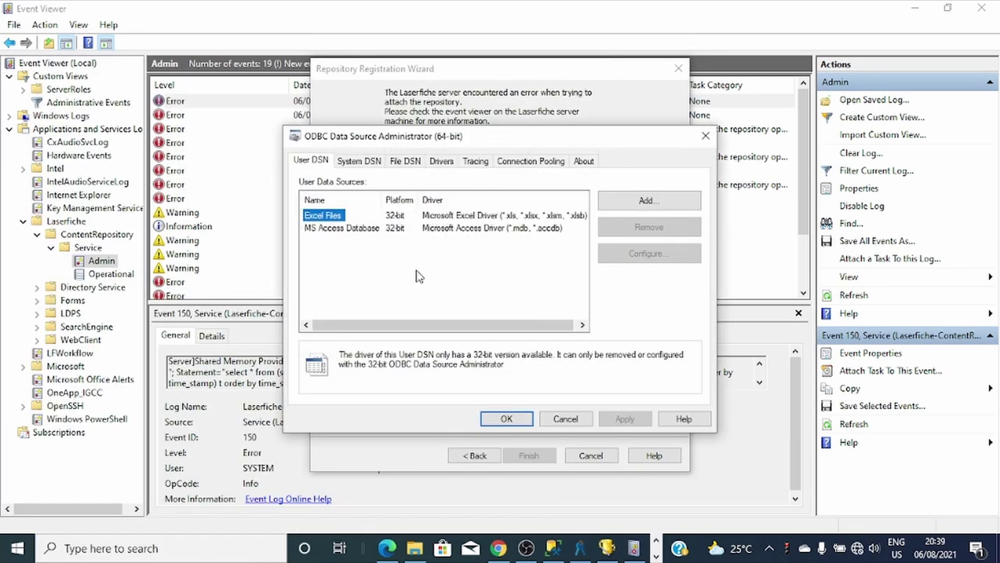
pyautogui.click(337, 253)
pyautogui.click(646, 201)
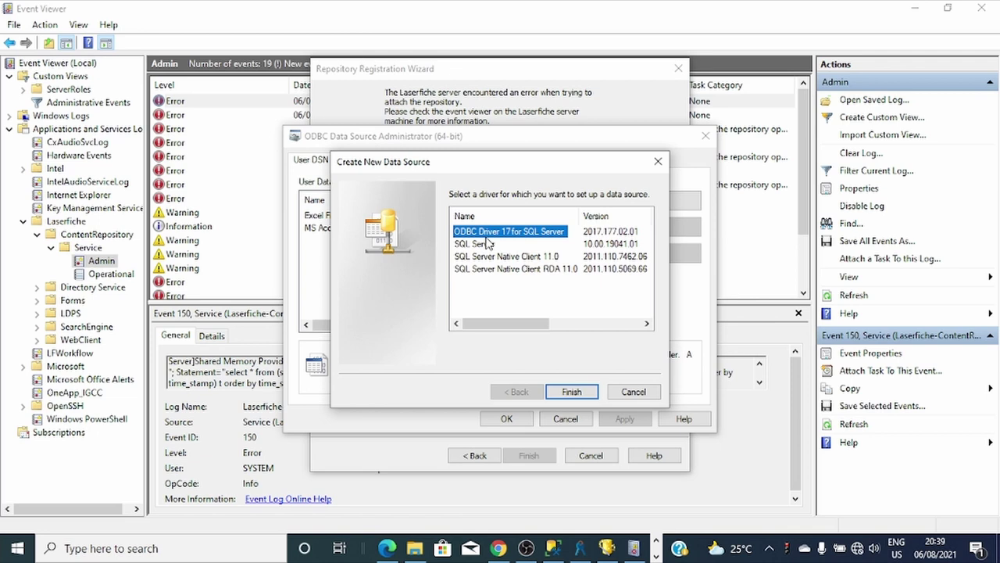
pyautogui.click(574, 240)
pyautogui.click(510, 232)
# Name the new SQL Server data source SQLODBC and point it at server OGX\SQLEXPRESS.
pyautogui.doubleClick(518, 232)
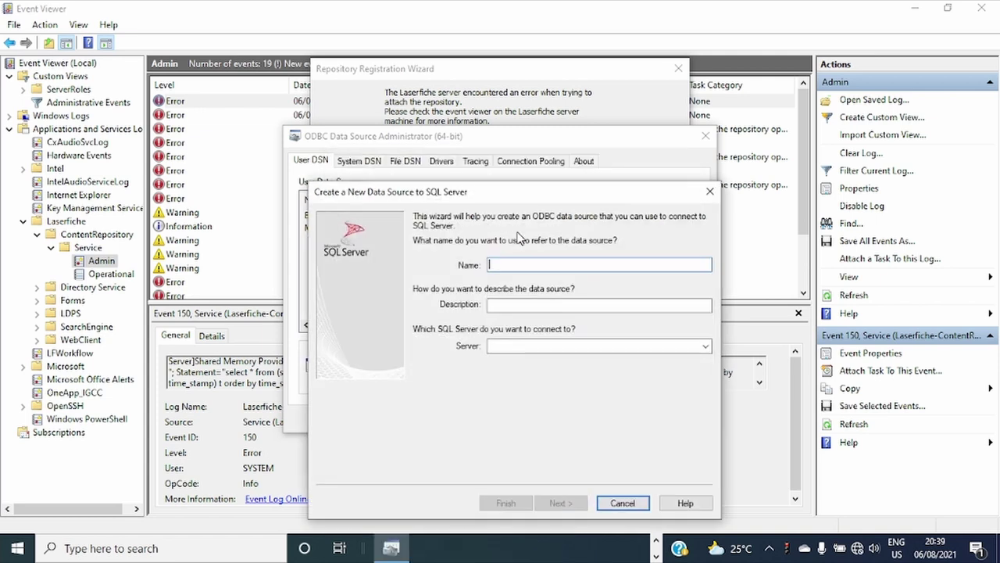
pyautogui.moveTo(521, 192); pyautogui.dragTo(451, 168)
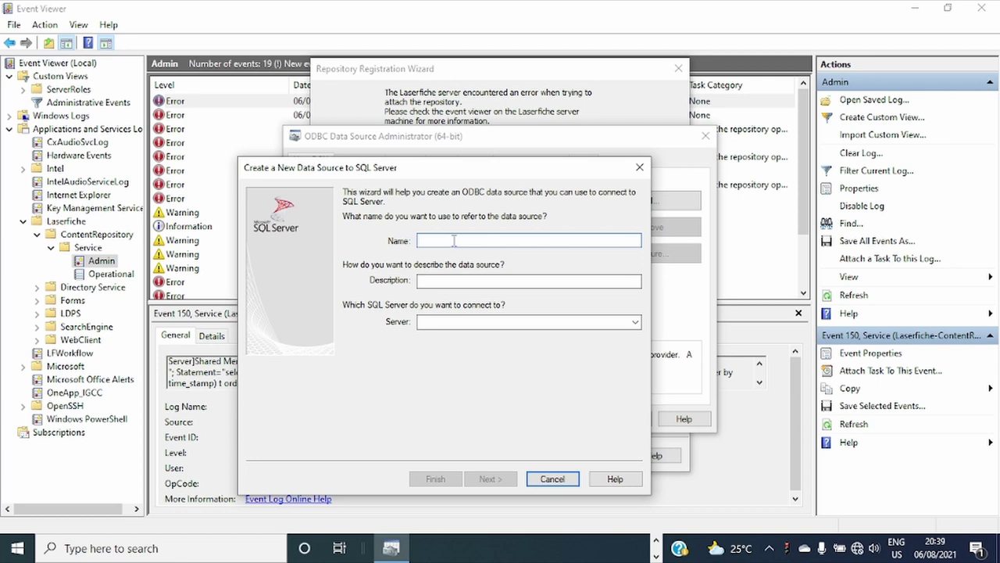
pyautogui.write('O')
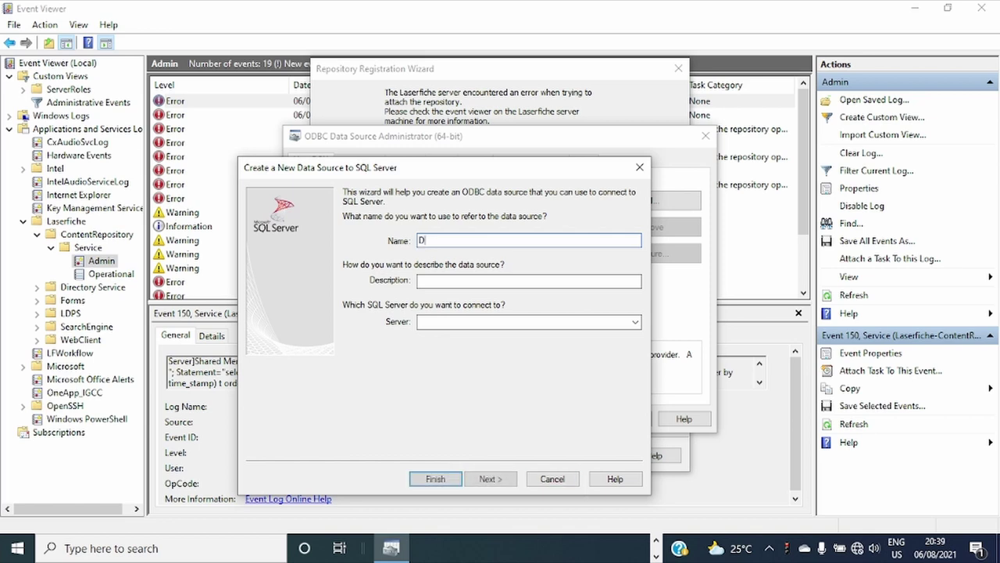
pyautogui.press('BackSpace')
pyautogui.write('SQLODBC')
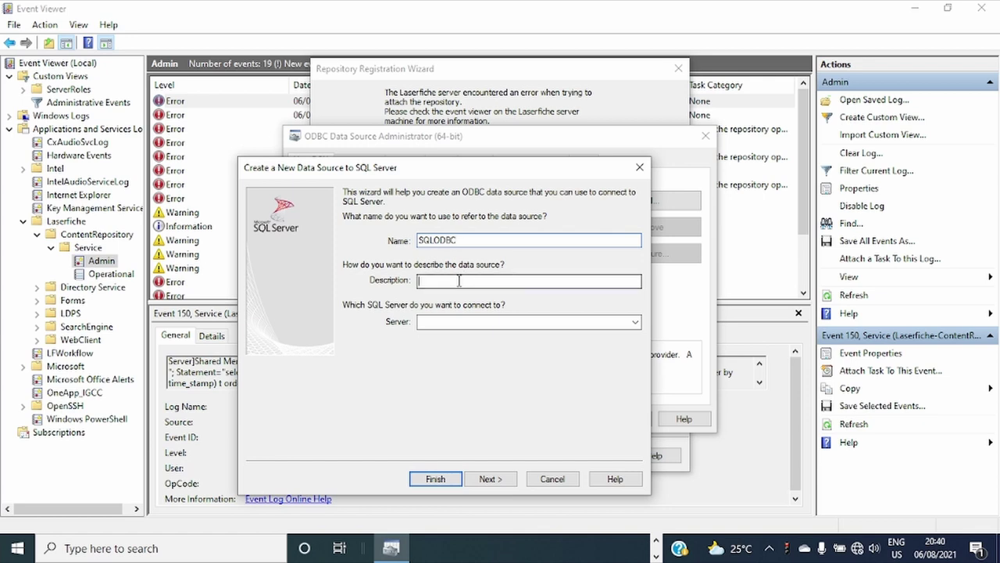
pyautogui.click(635, 322)
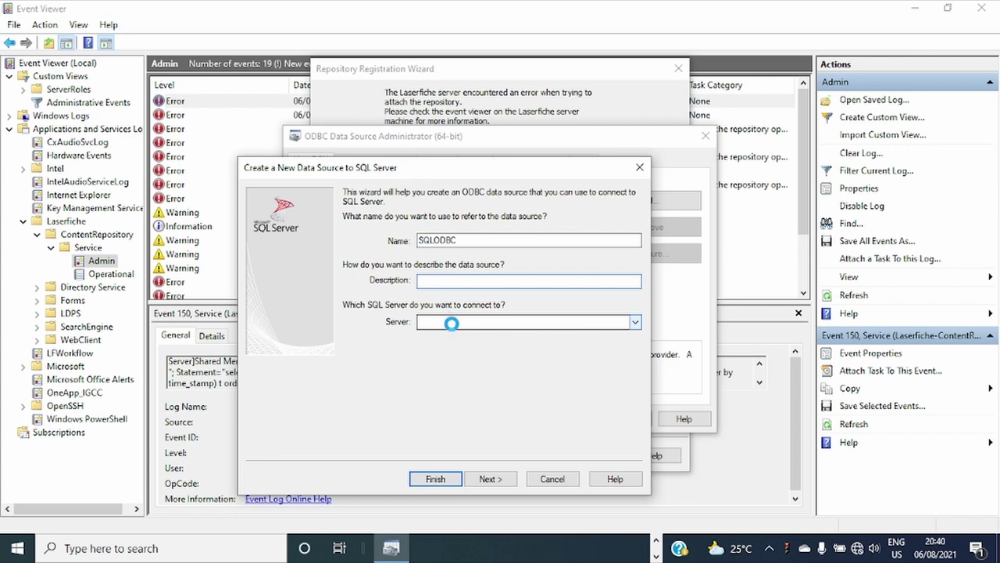
pyautogui.click(451, 322)
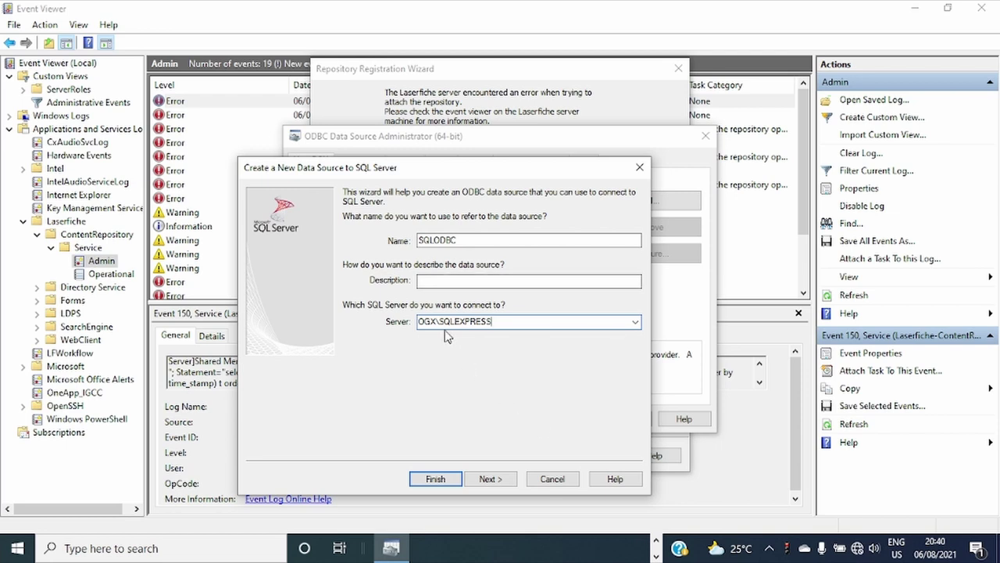
pyautogui.click(486, 480)
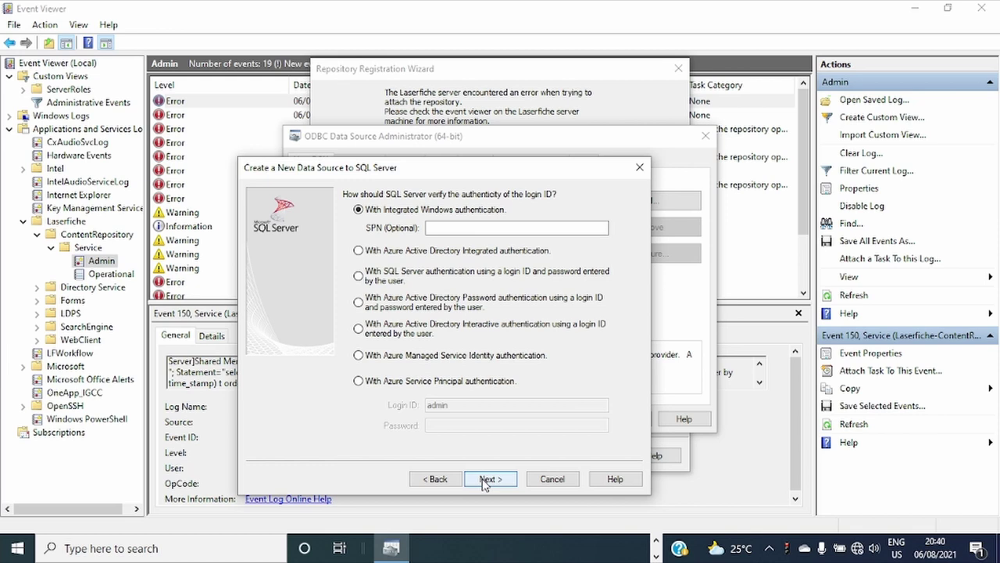
# Switch to SQL Server login authentication and enter the login ID and password.
pyautogui.click(358, 275)
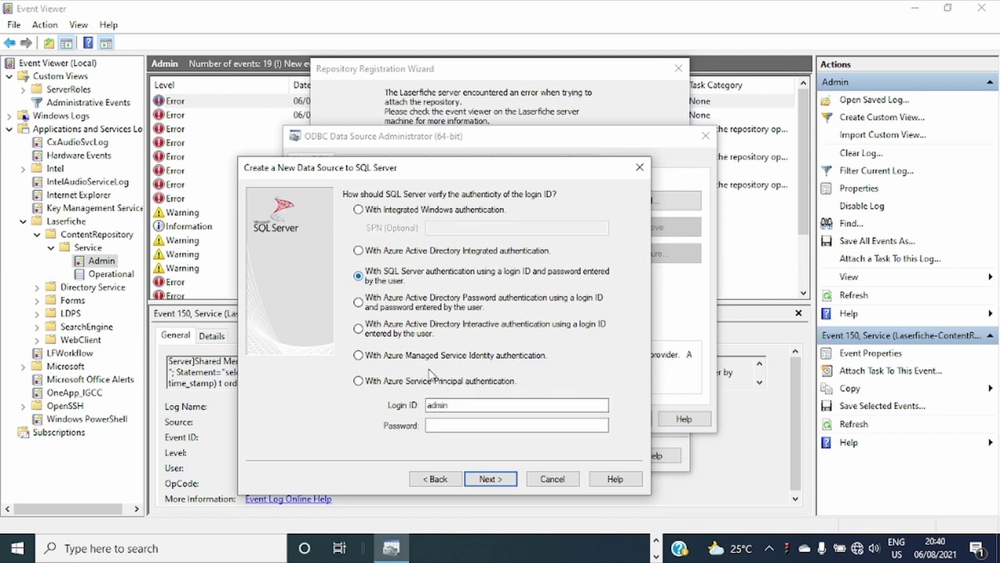
pyautogui.press('Tab')
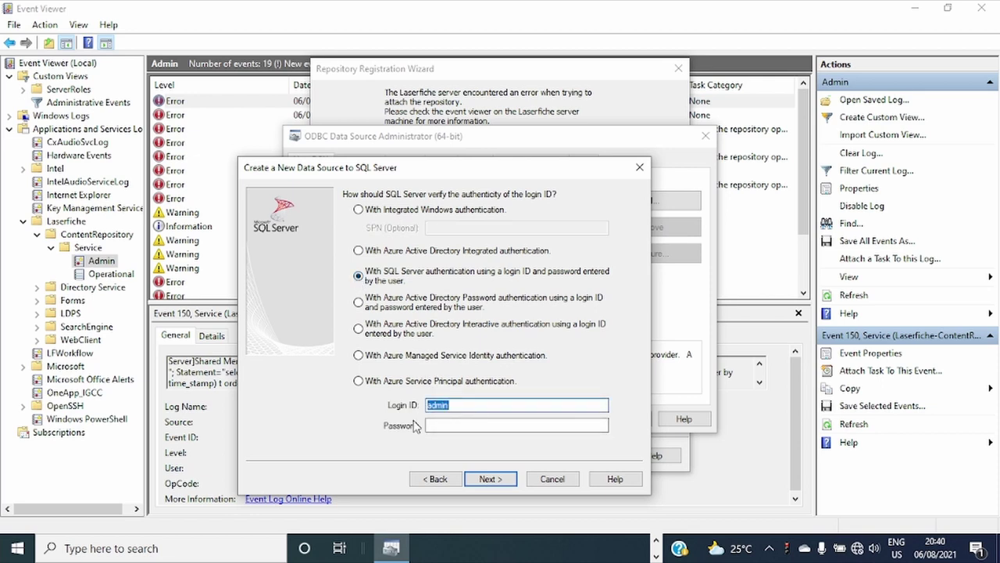
pyautogui.write('Laserfiche')
pyautogui.click(428, 424)
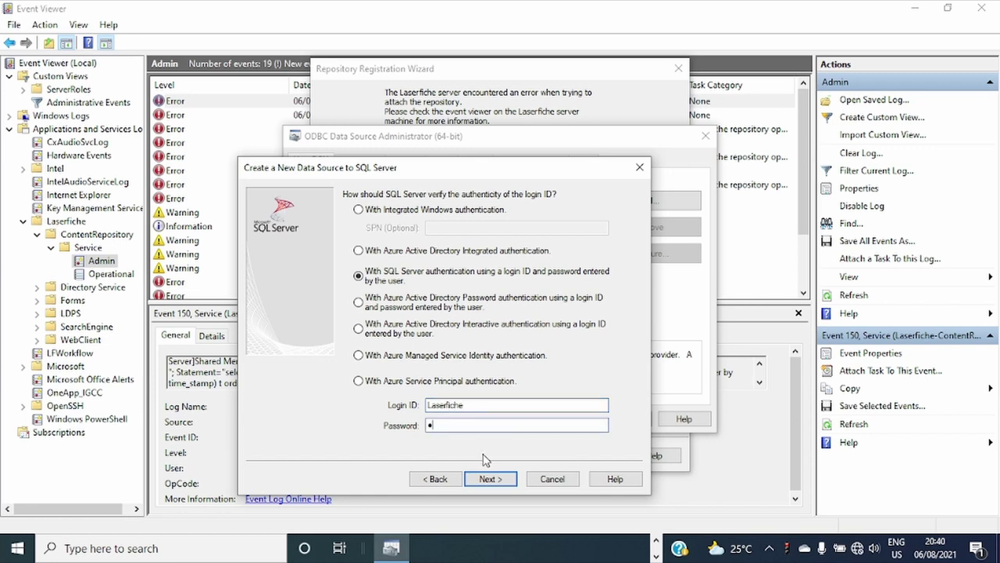
# Finish the SQLODBC data source and confirm its connection test succeeds.
pyautogui.click(490, 479)
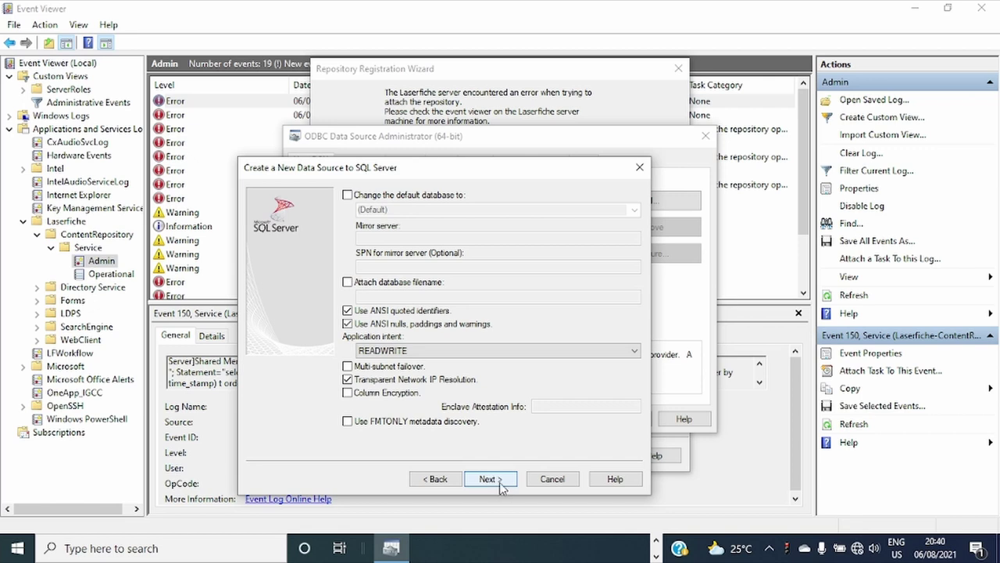
pyautogui.click(499, 479)
pyautogui.click(500, 481)
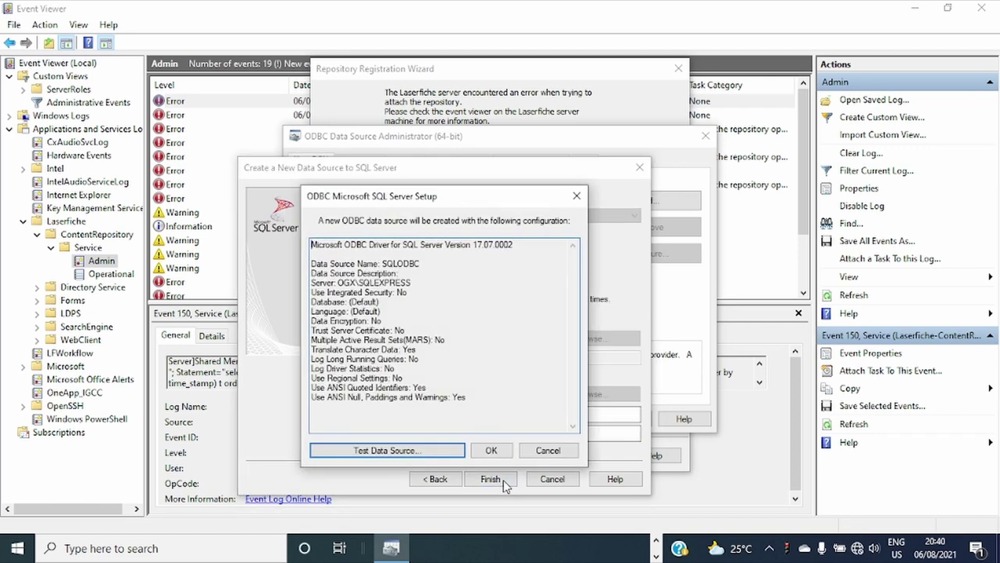
pyautogui.click(434, 451)
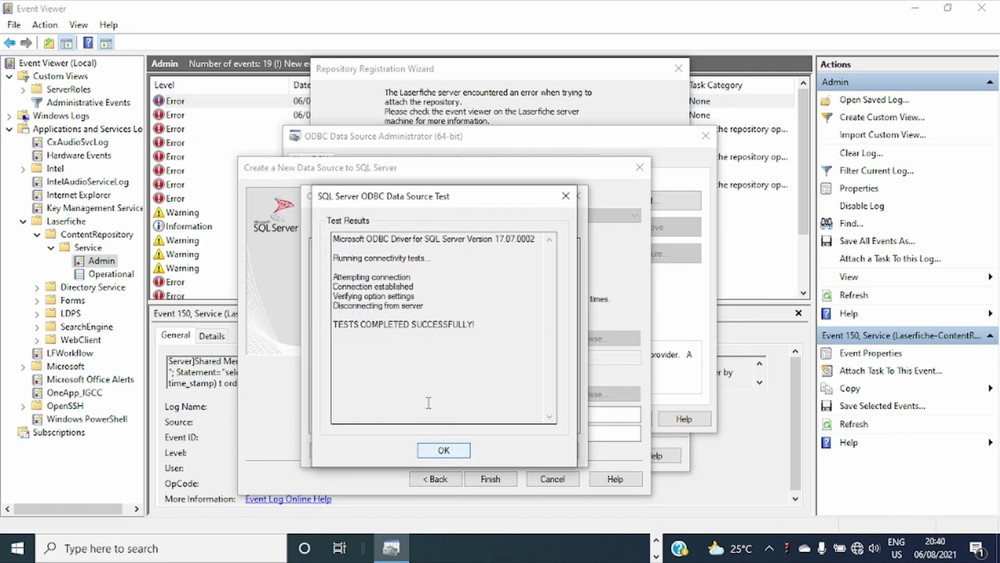
pyautogui.click(443, 451)
pyautogui.click(500, 452)
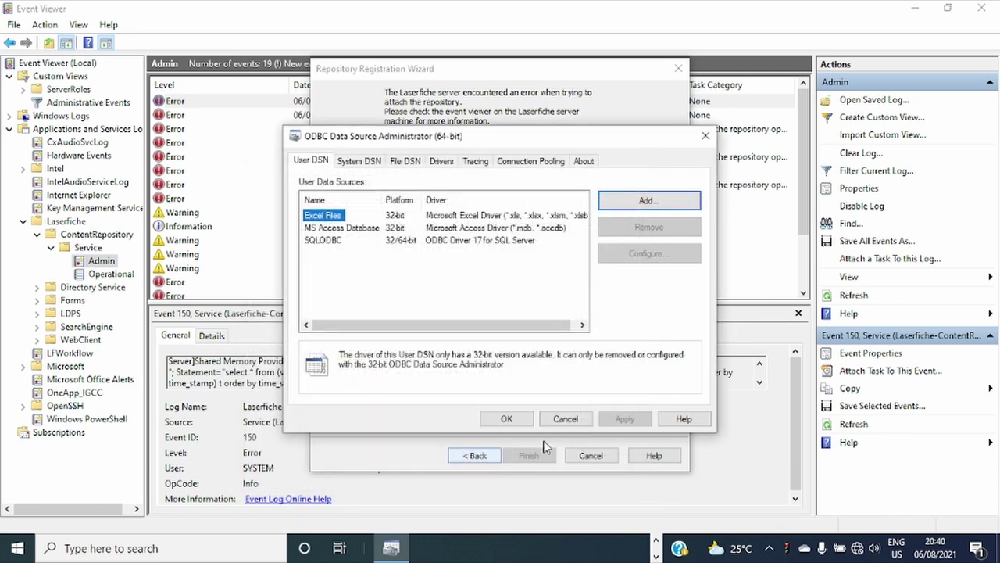
# Close the ODBC administrator and step the registration wizard back to its SQL Server settings page.
pyautogui.click(507, 419)
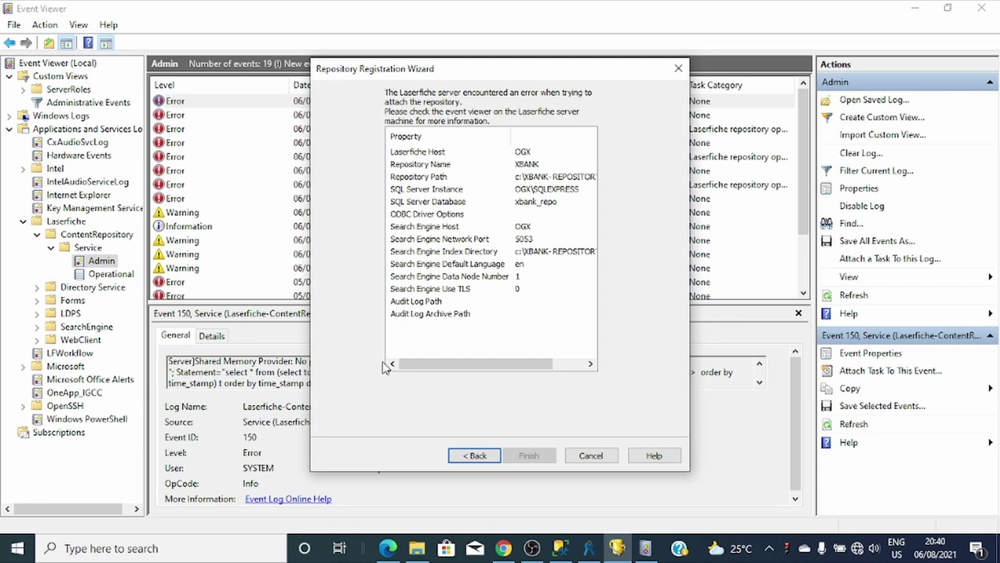
pyautogui.click(423, 216)
pyautogui.click(473, 458)
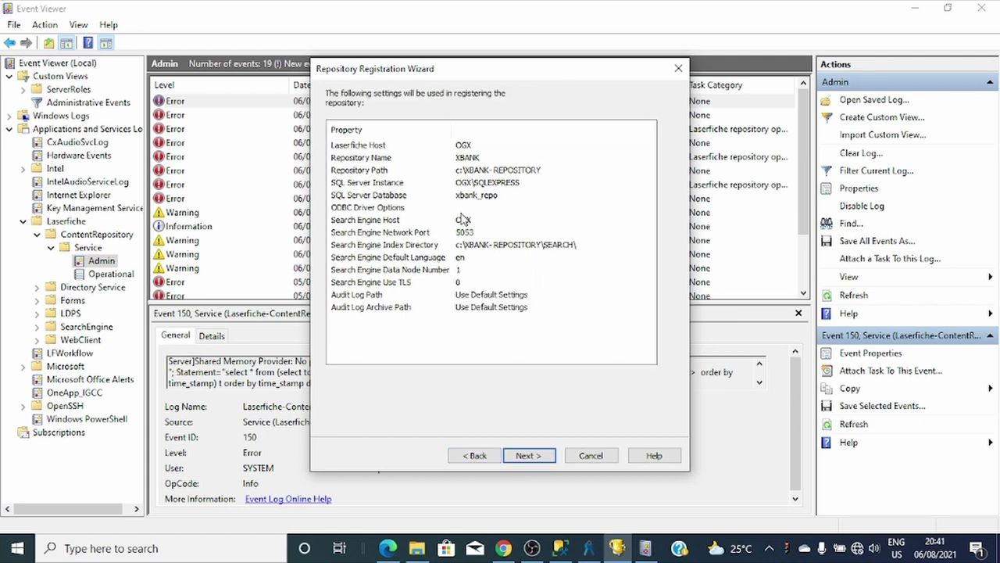
pyautogui.click(479, 456)
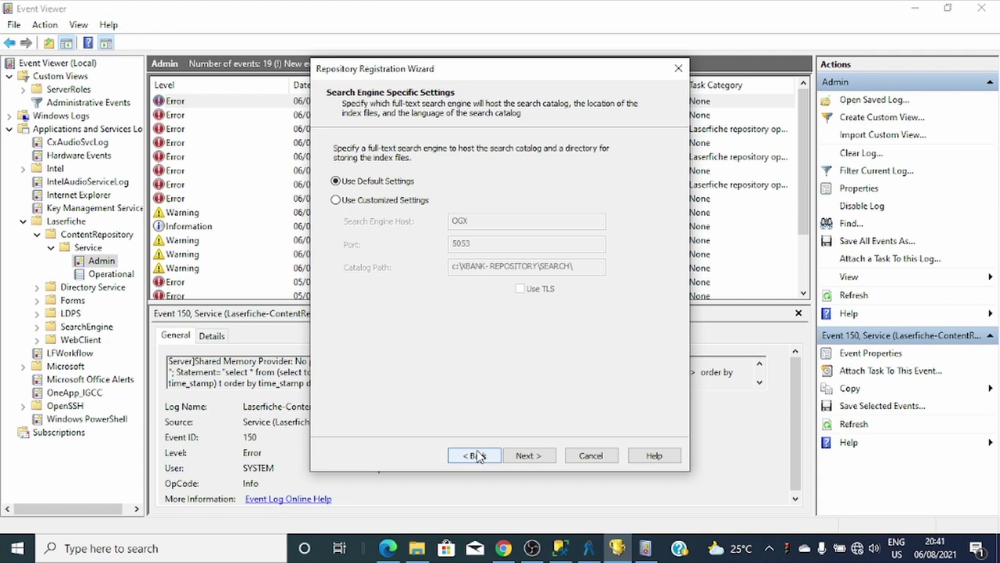
pyautogui.click(479, 455)
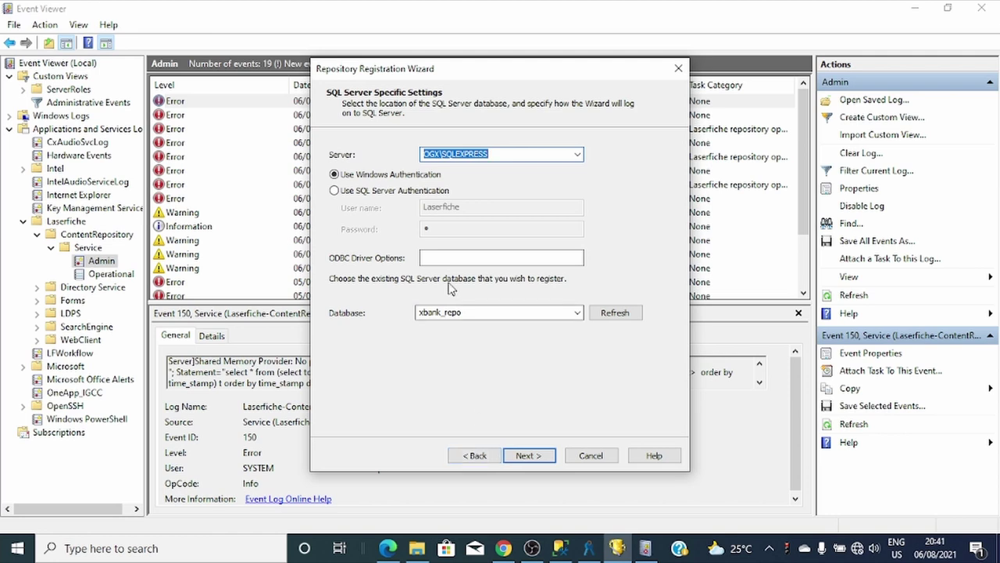
pyautogui.click(442, 258)
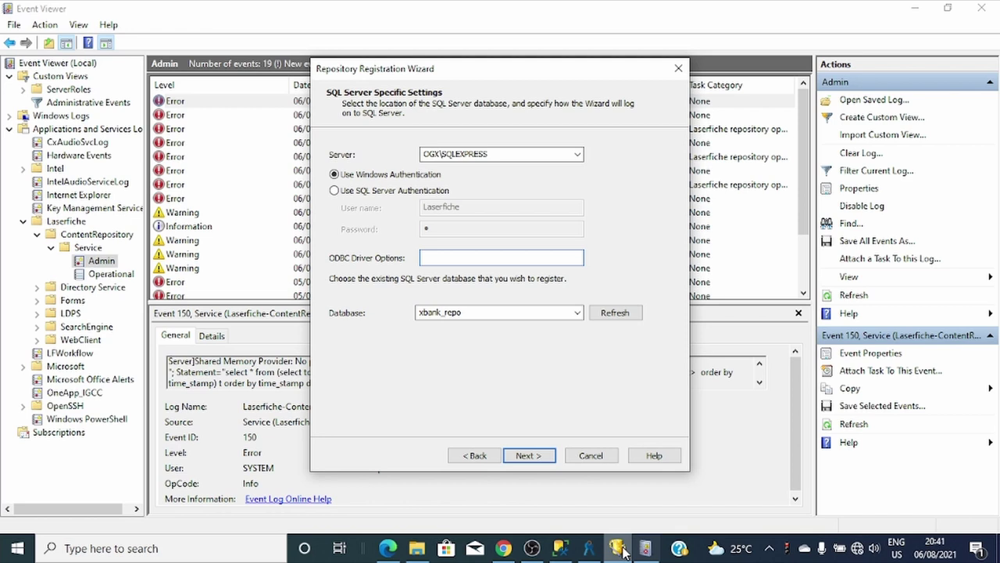
# Check the SQLODBC entry in the 32-bit ODBC Data Sources administrator.
pyautogui.click(253, 551)
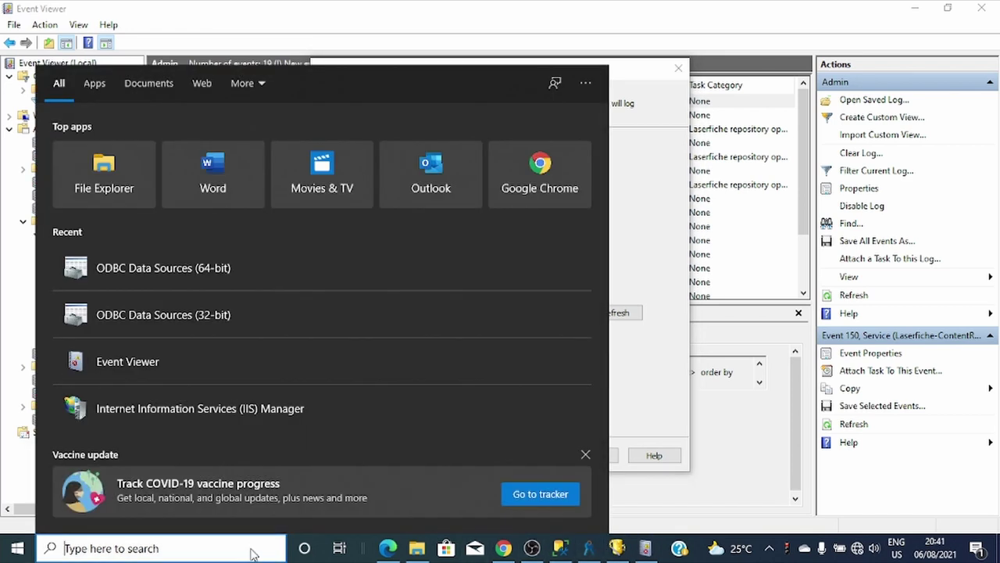
pyautogui.write('odbc')
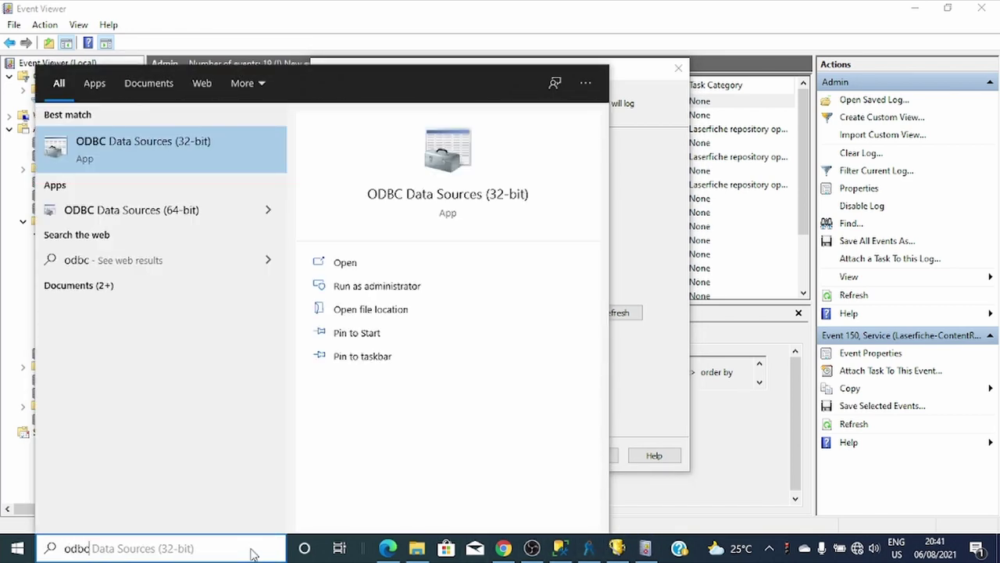
pyautogui.click(429, 264)
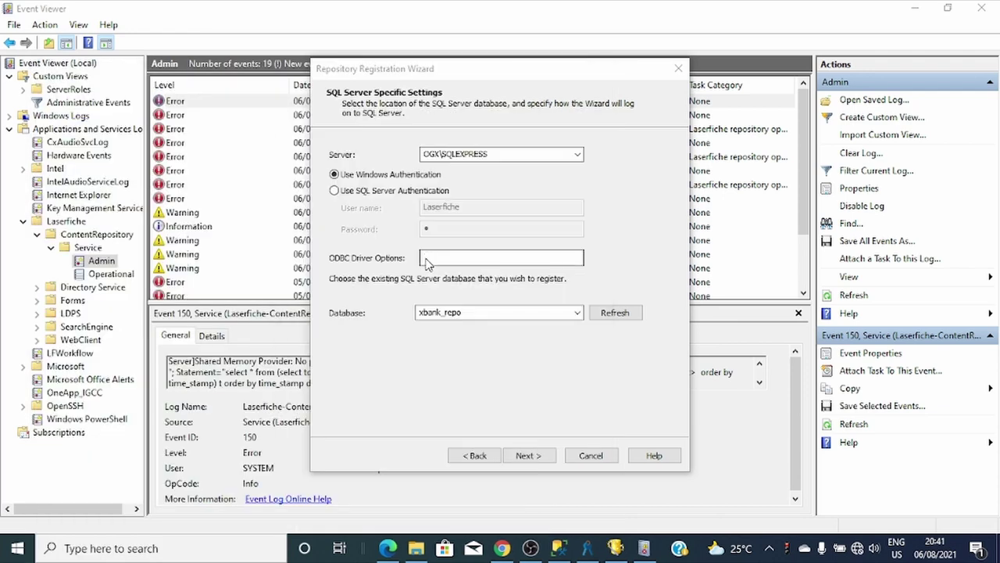
pyautogui.click(342, 241)
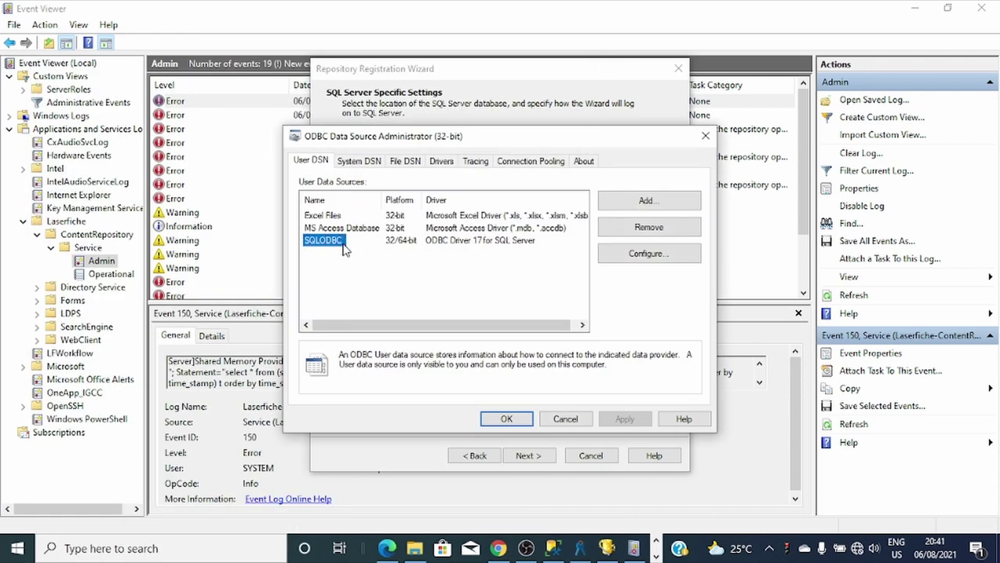
pyautogui.click(706, 136)
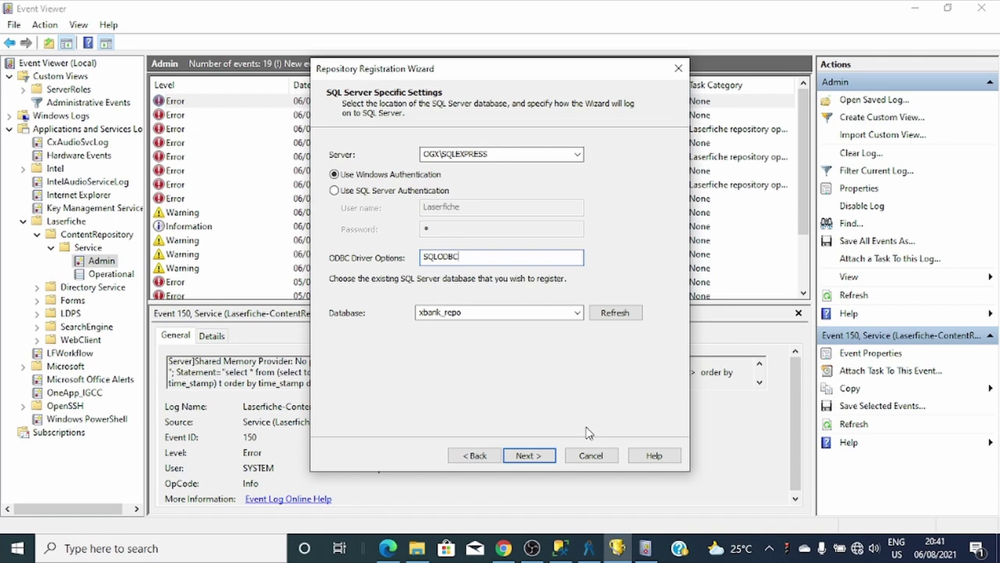
# Retry registering XBANK, dismiss the Error 9008, and step back to the summary.
pyautogui.click(531, 455)
pyautogui.click(531, 456)
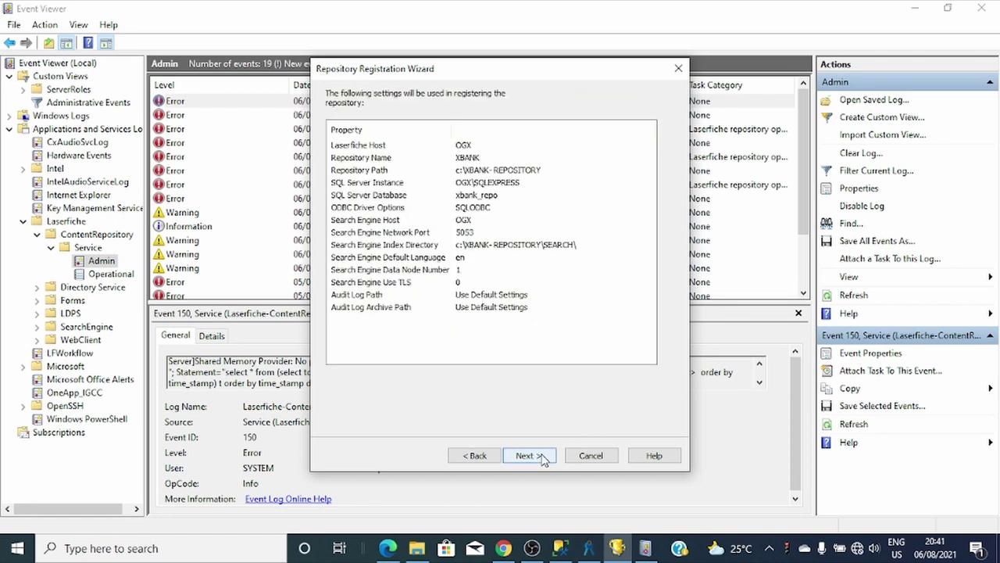
pyautogui.click(531, 456)
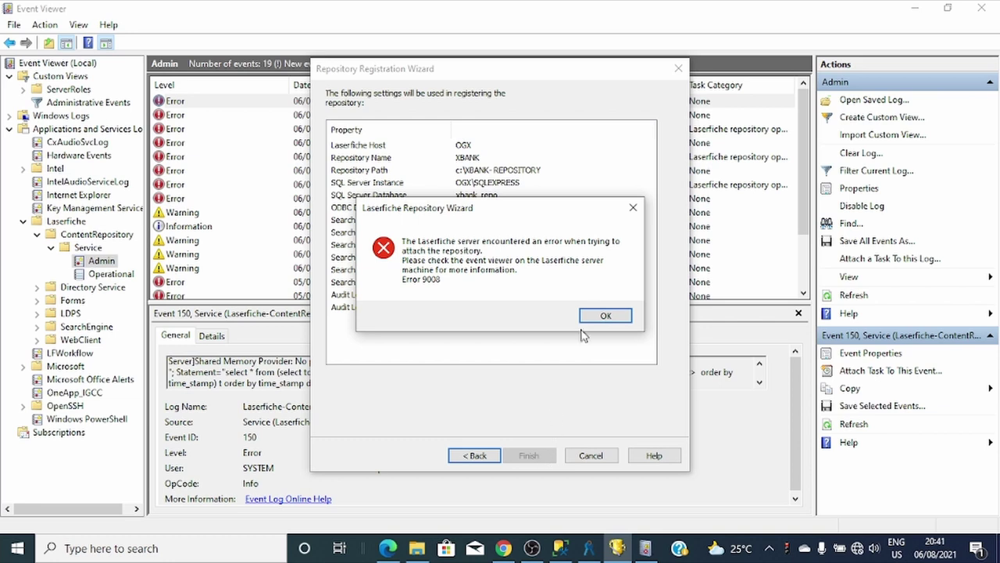
pyautogui.click(598, 313)
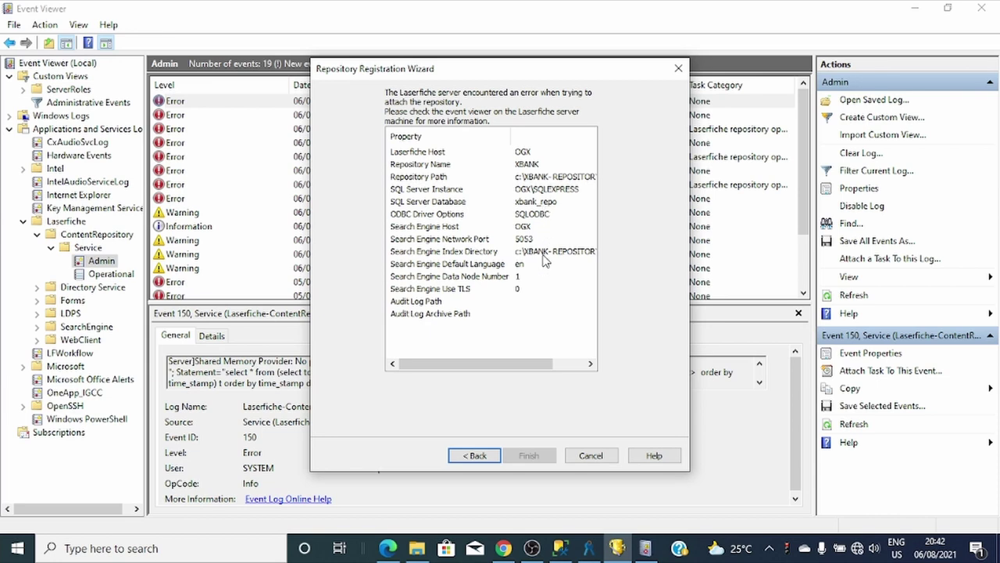
pyautogui.click(472, 456)
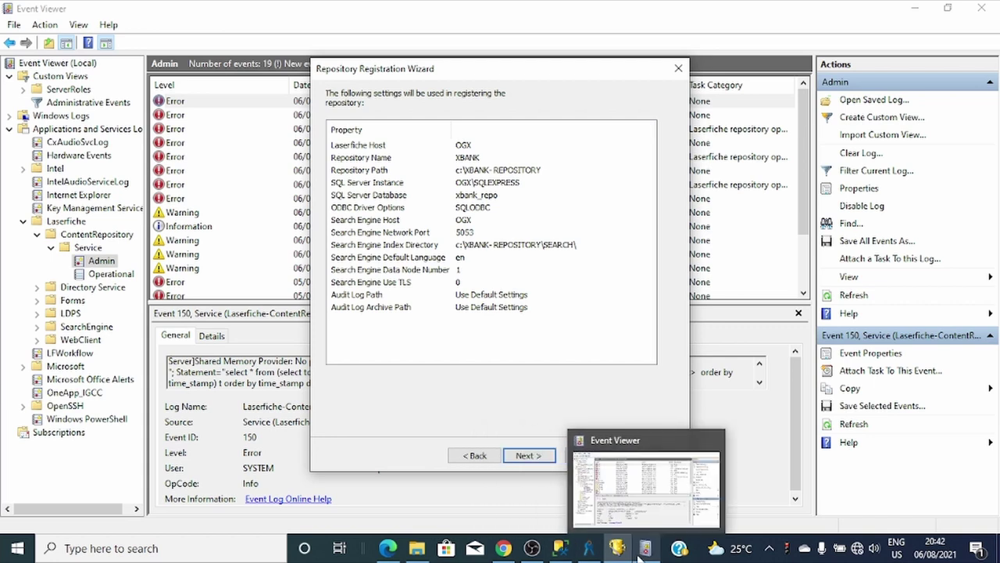
pyautogui.click(653, 488)
# Read the 20:35:49 Error event showing the NT AUTHORITY\SYSTEM login failure (SQL State 28000).
pyautogui.click(281, 117)
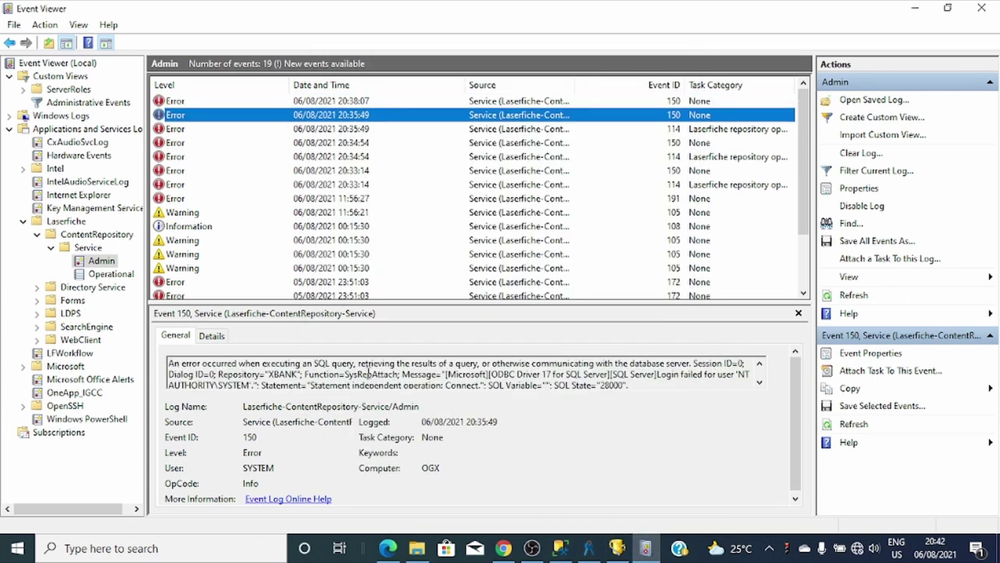
pyautogui.scroll(-1, 368, 373)
pyautogui.click(305, 376)
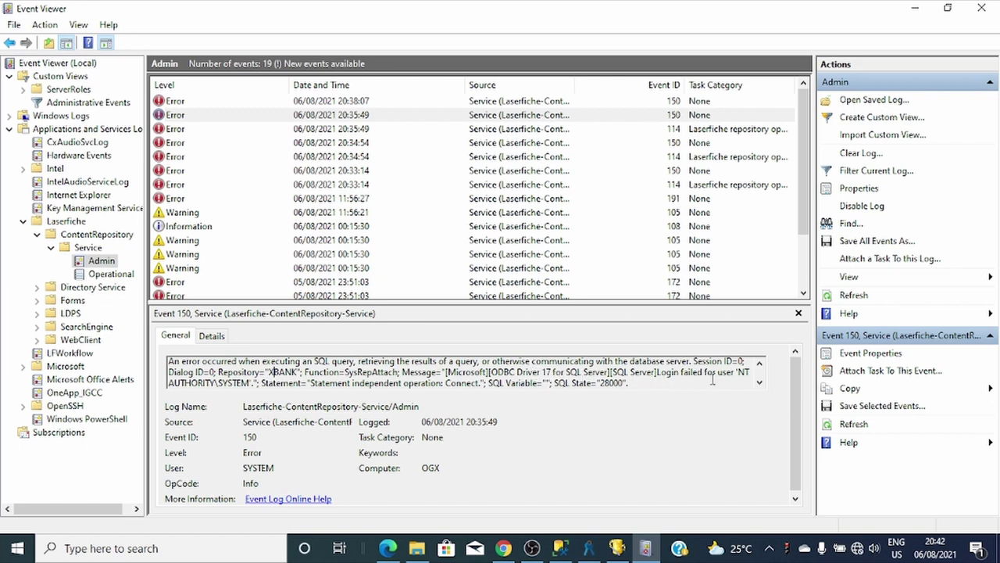
pyautogui.click(759, 364)
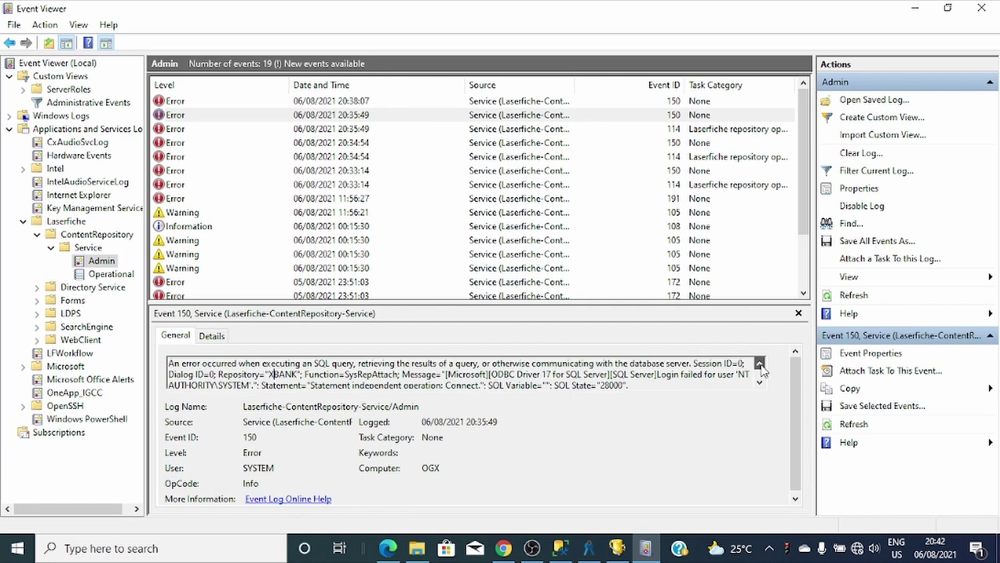
pyautogui.click(761, 383)
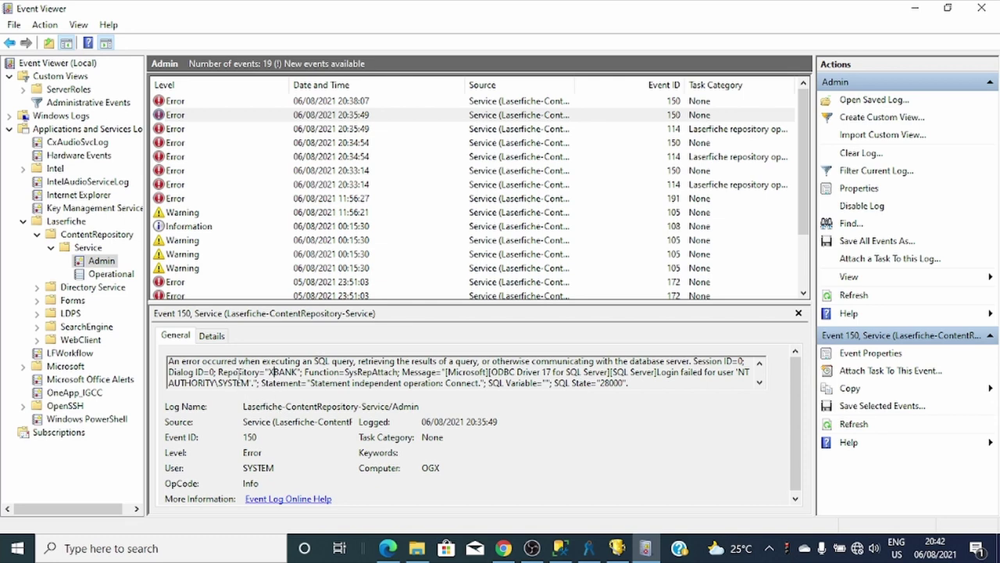
pyautogui.click(216, 548)
# Find SQL Server (SQLEXPRESS) in Services, widening the Log On As column.
pyautogui.write('SERVICES')
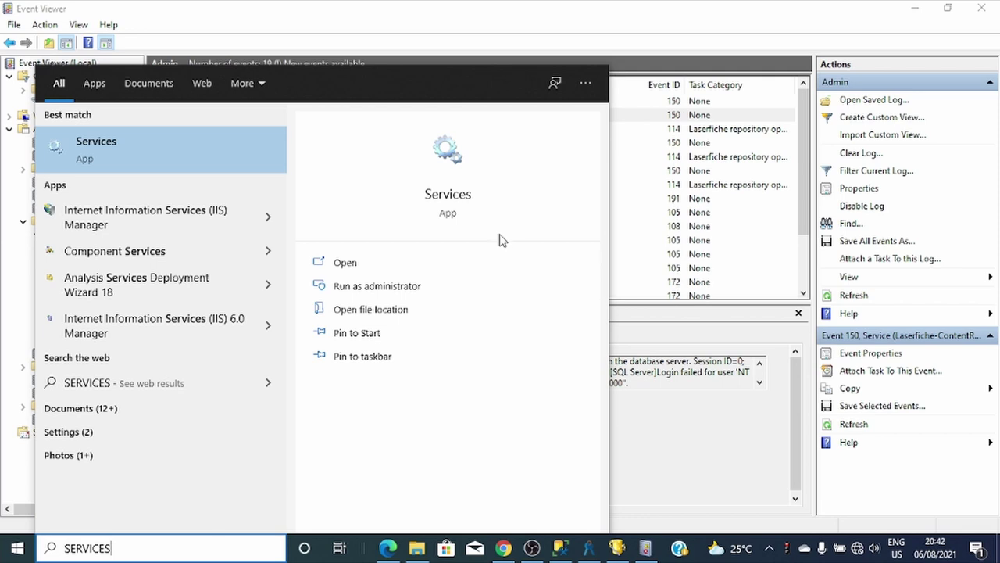
pyautogui.click(194, 158)
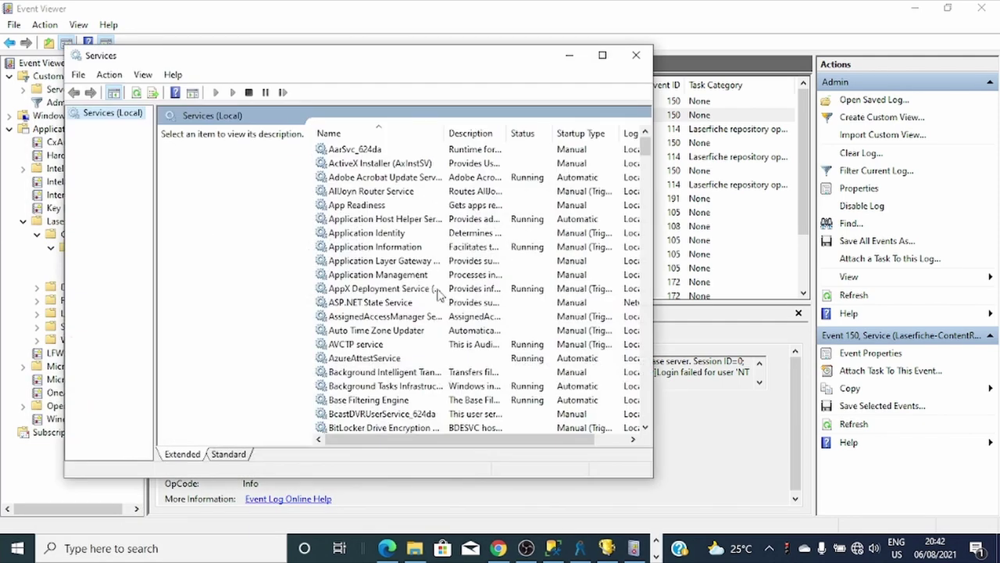
pyautogui.click(380, 303)
pyautogui.press('s')
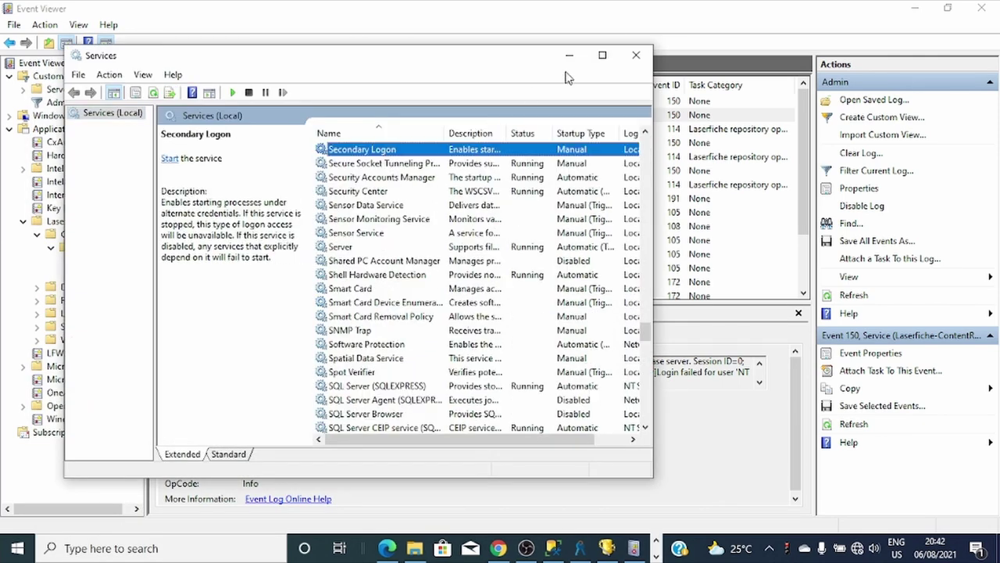
pyautogui.click(603, 55)
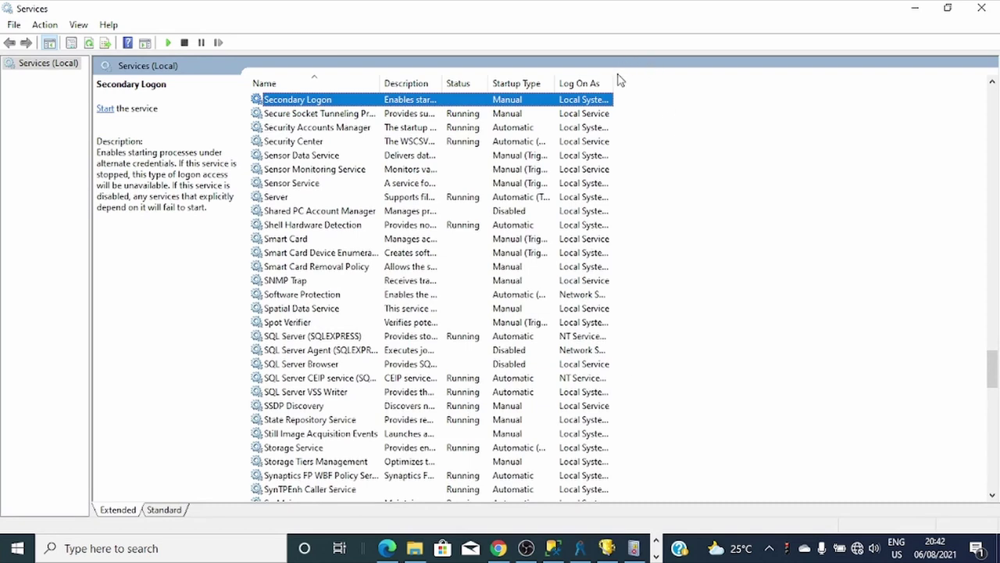
pyautogui.moveTo(612, 83); pyautogui.dragTo(804, 91)
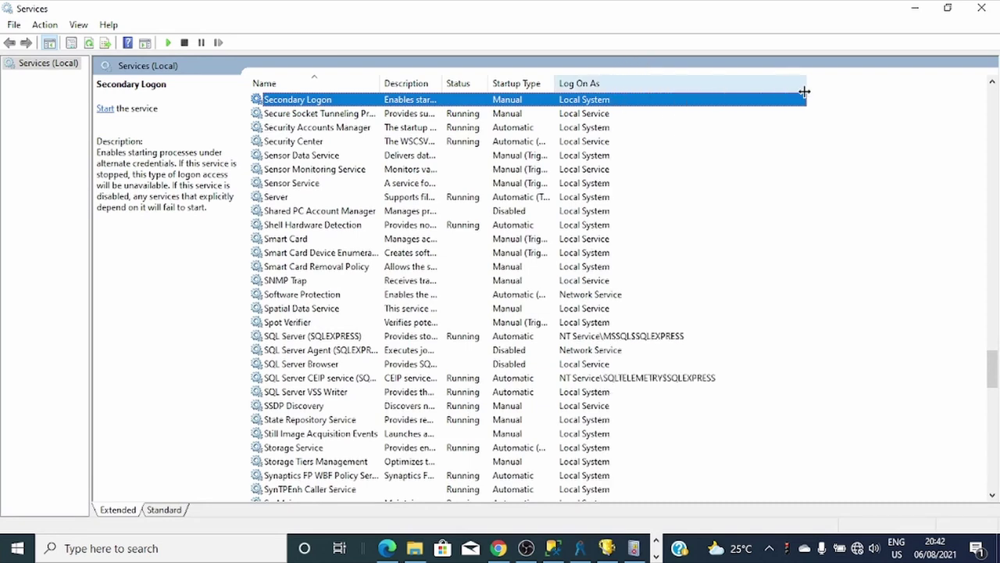
pyautogui.click(336, 340)
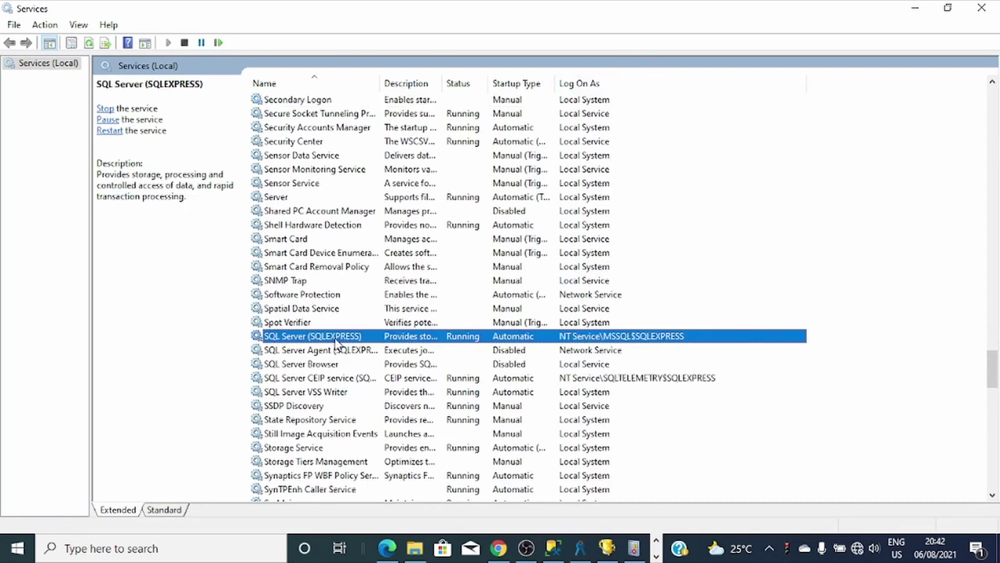
# Set SQL Server (SQLEXPRESS) to log on as the Local System account.
pyautogui.rightClick(575, 342)
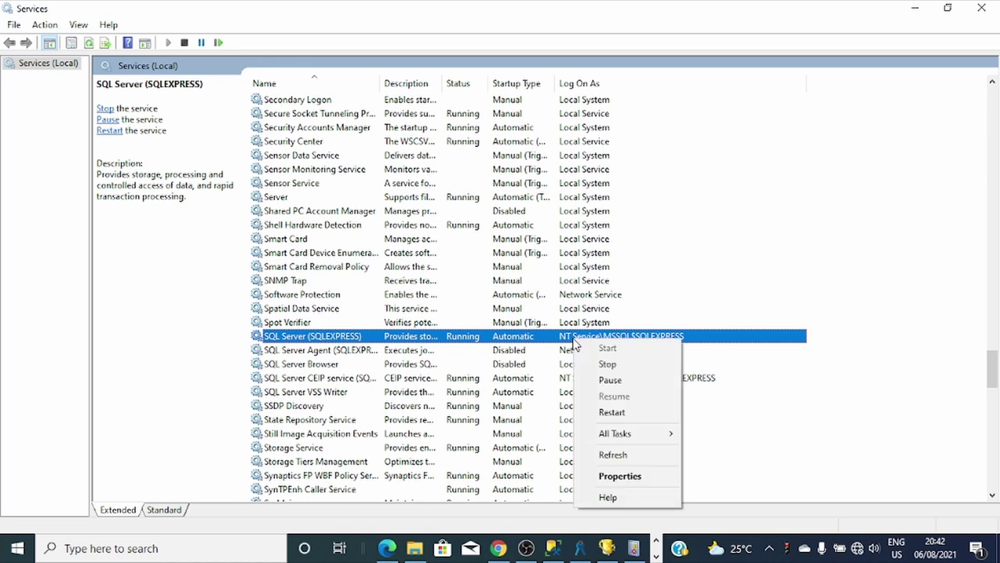
pyautogui.click(633, 476)
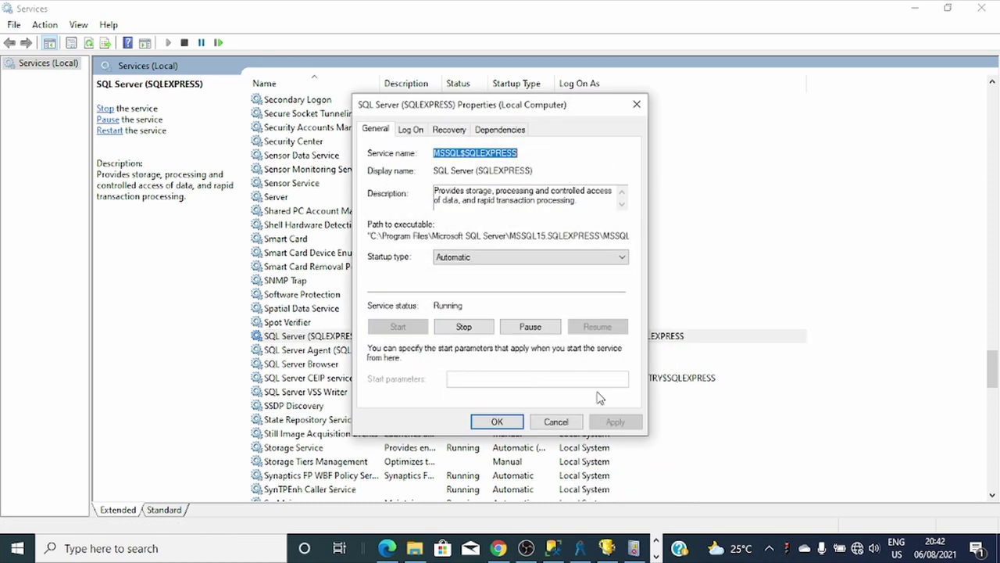
pyautogui.click(412, 131)
pyautogui.click(372, 169)
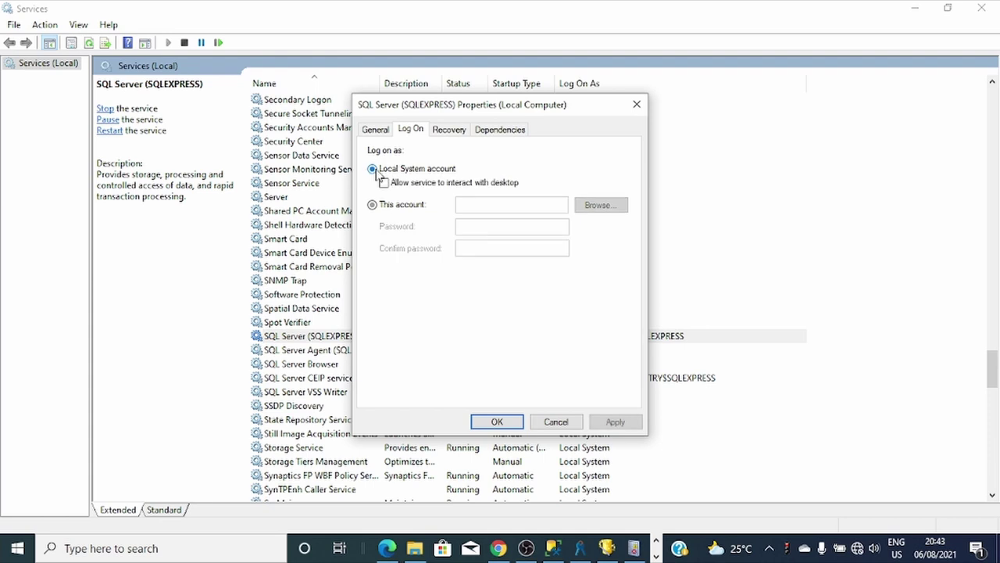
pyautogui.click(606, 423)
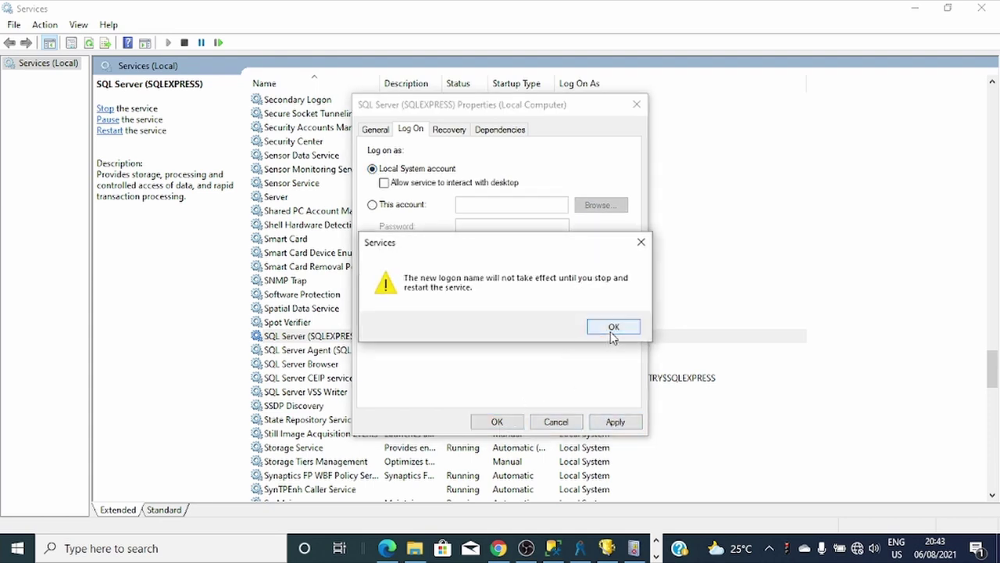
pyautogui.click(613, 328)
pyautogui.click(504, 422)
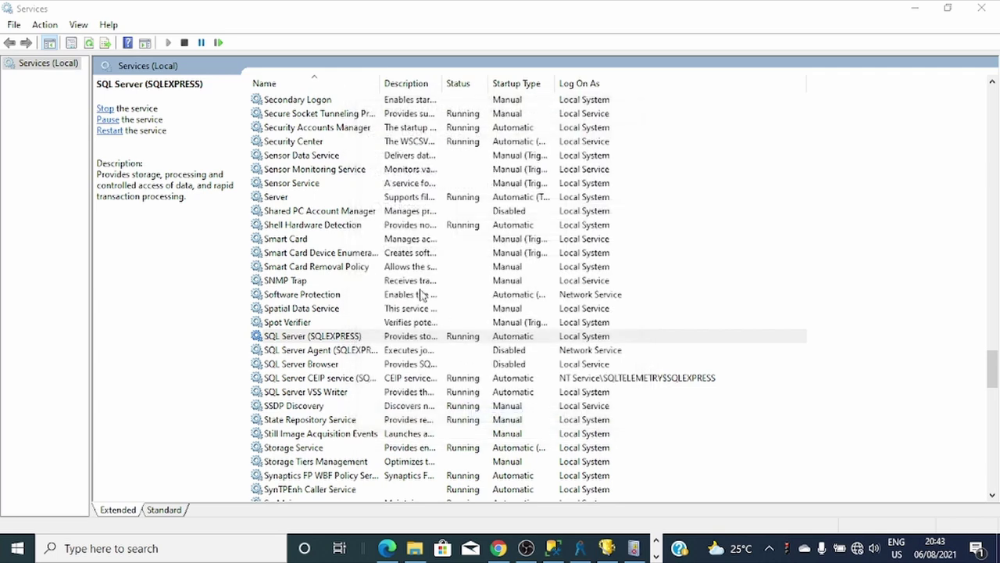
# Restart SQL Server (SQLEXPRESS) and highlight the NT AUTHORITY\SYSTEM account in the event error.
pyautogui.rightClick(297, 341)
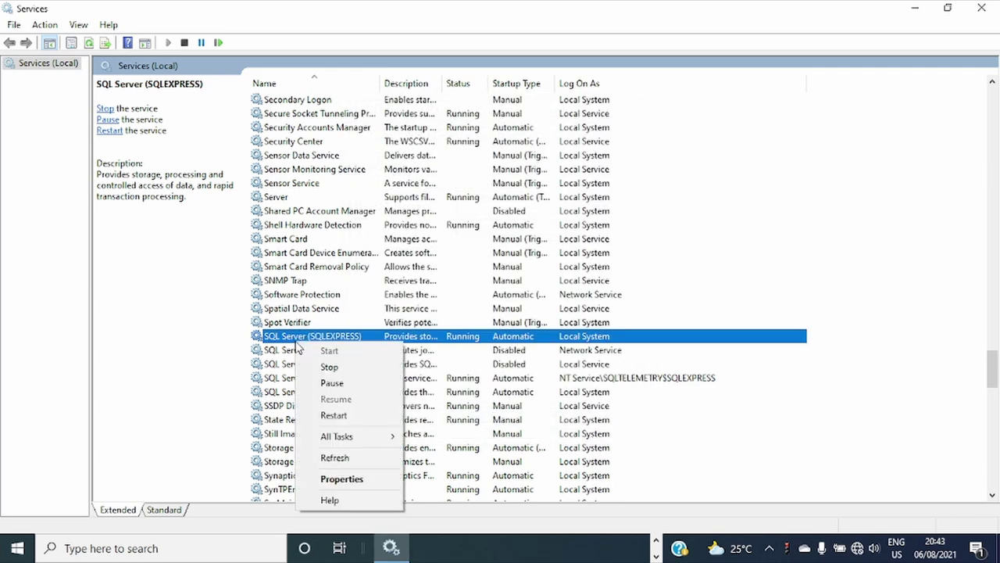
pyautogui.click(365, 417)
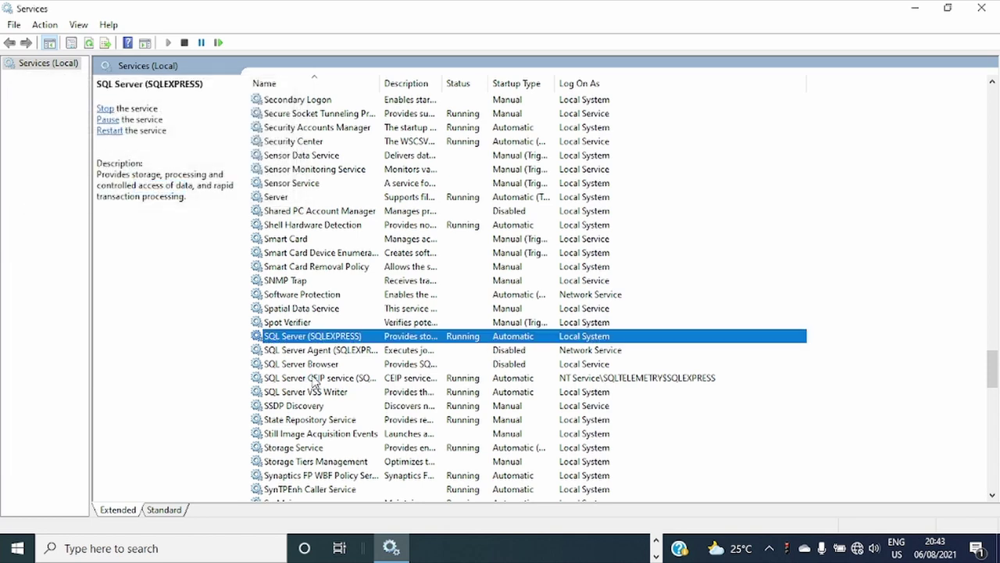
pyautogui.click(656, 545)
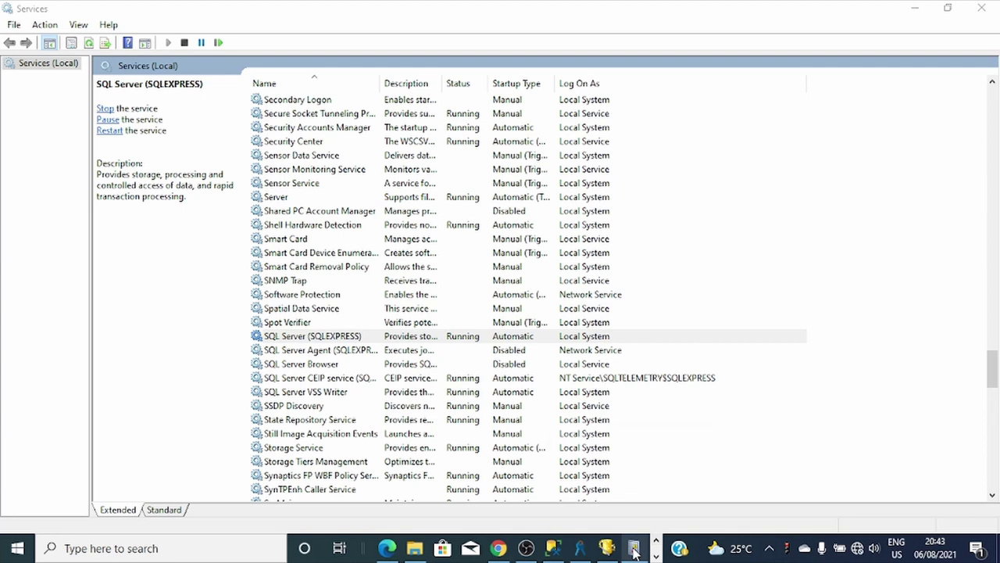
pyautogui.click(634, 547)
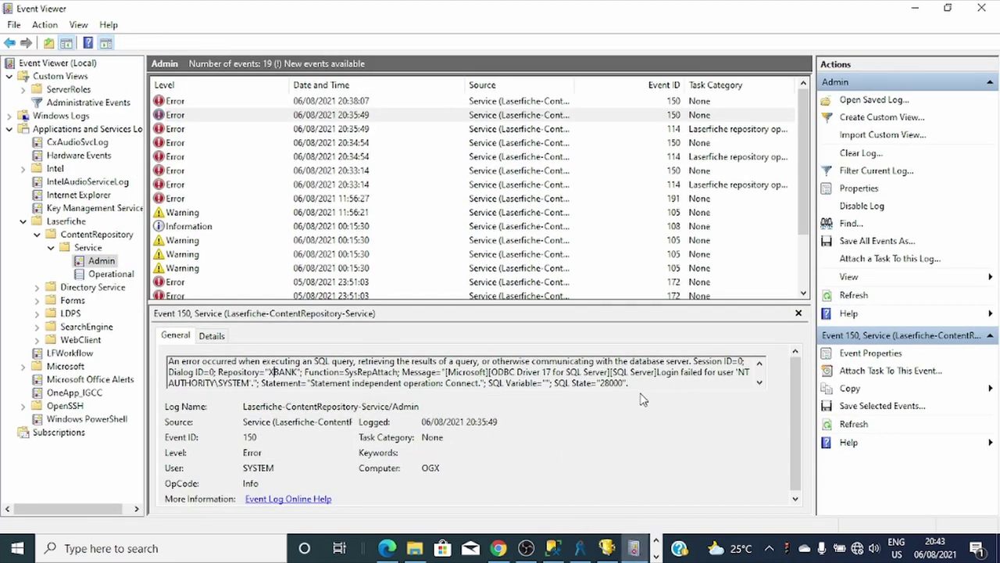
pyautogui.click(753, 374)
pyautogui.moveTo(259, 383); pyautogui.dragTo(185, 388)
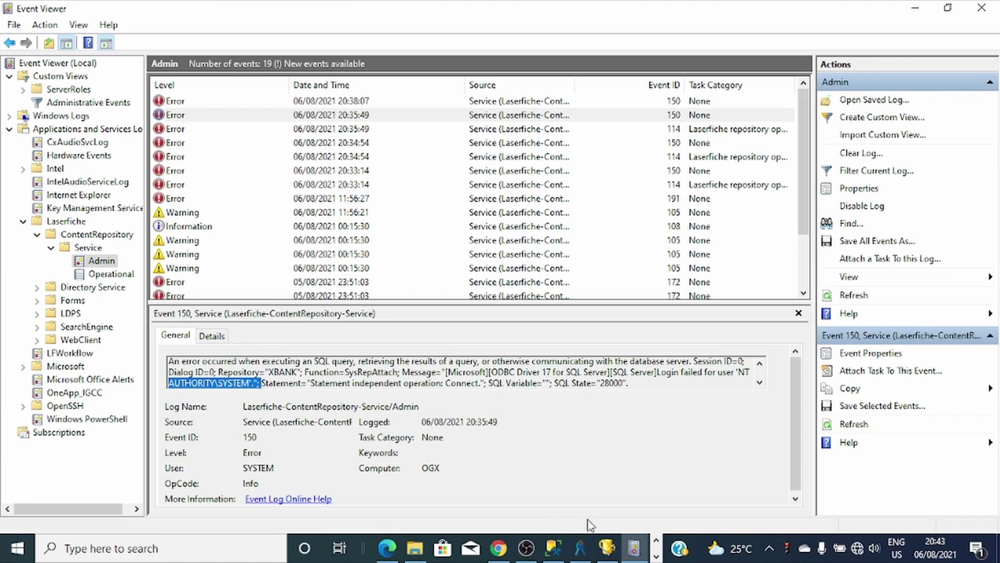
# Retry registering XBANK and dismiss the resulting Error 9008.
pyautogui.click(629, 548)
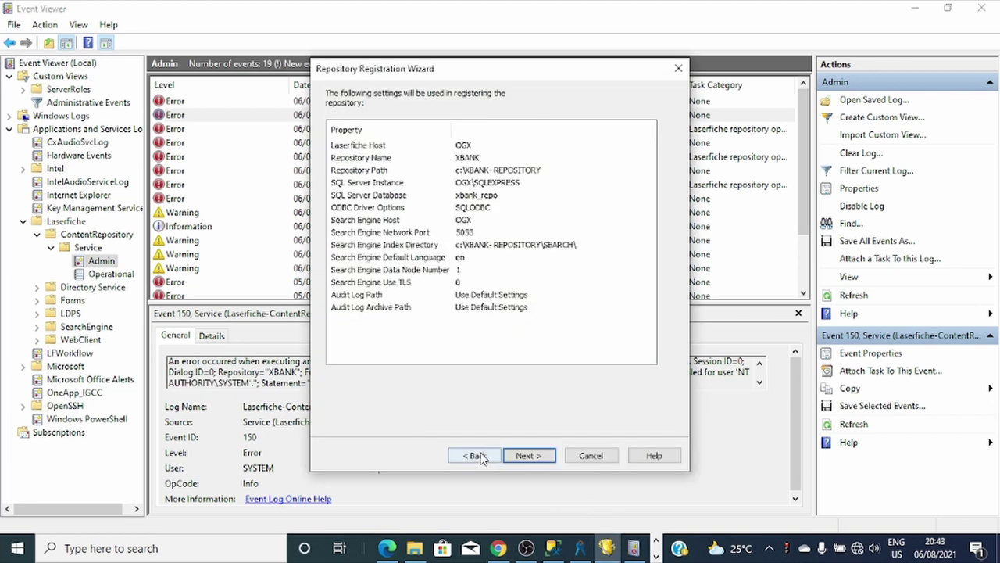
pyautogui.click(477, 455)
pyautogui.click(528, 455)
pyautogui.click(532, 455)
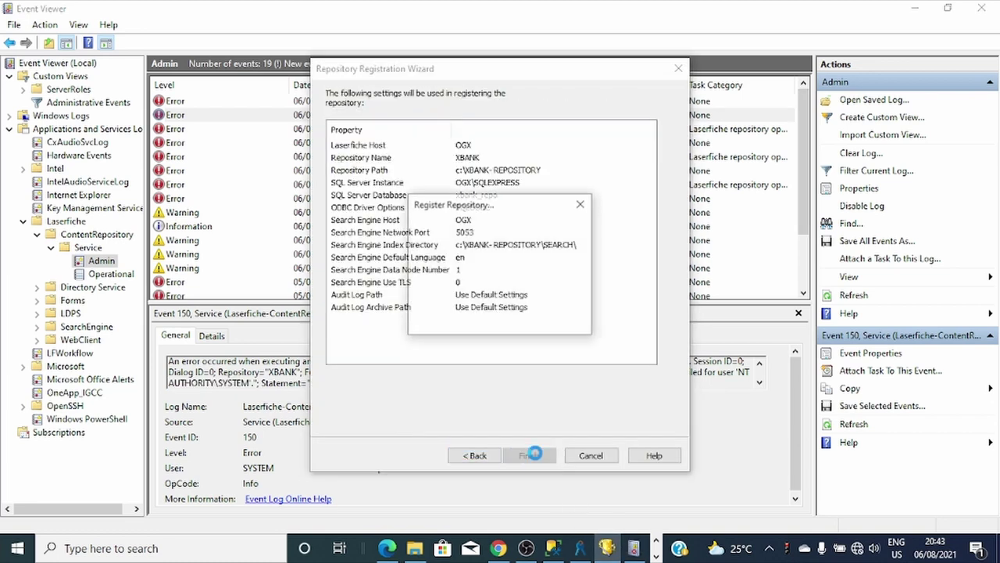
pyautogui.click(603, 315)
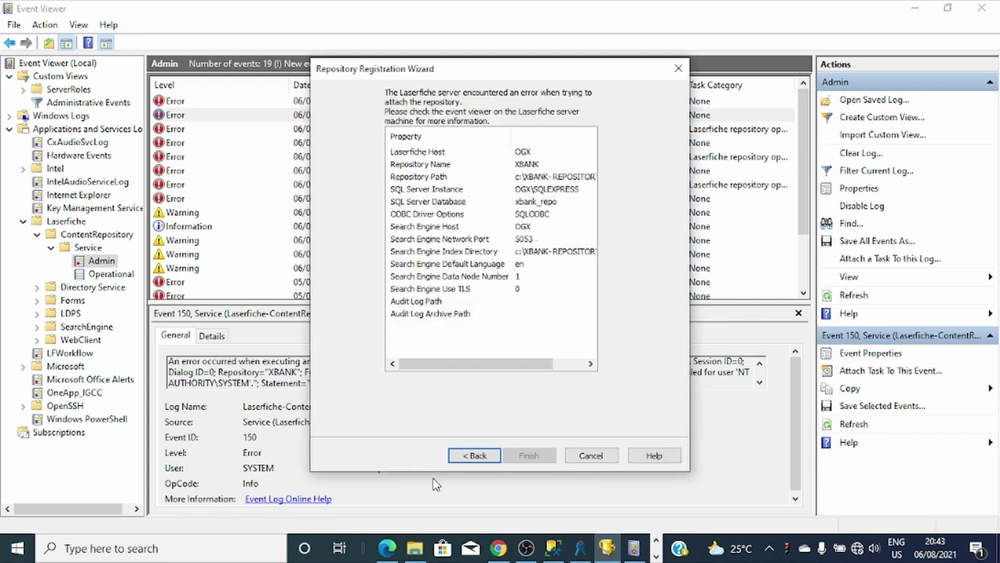
# Clear SQLODBC from ODBC Driver Options and cancel the registration wizard.
pyautogui.click(461, 460)
pyautogui.click(475, 458)
pyautogui.click(482, 459)
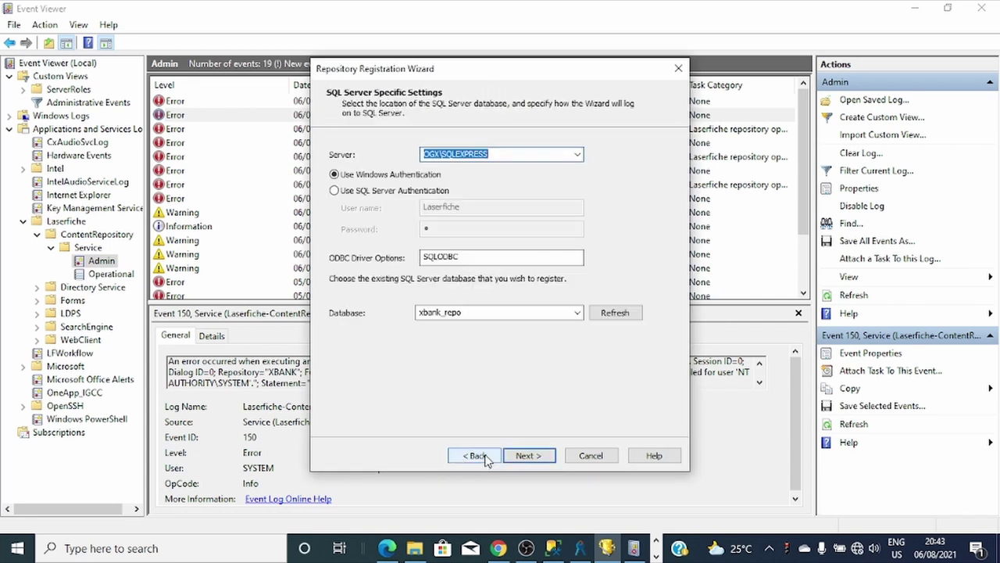
pyautogui.doubleClick(479, 258)
pyautogui.press('BackSpace')
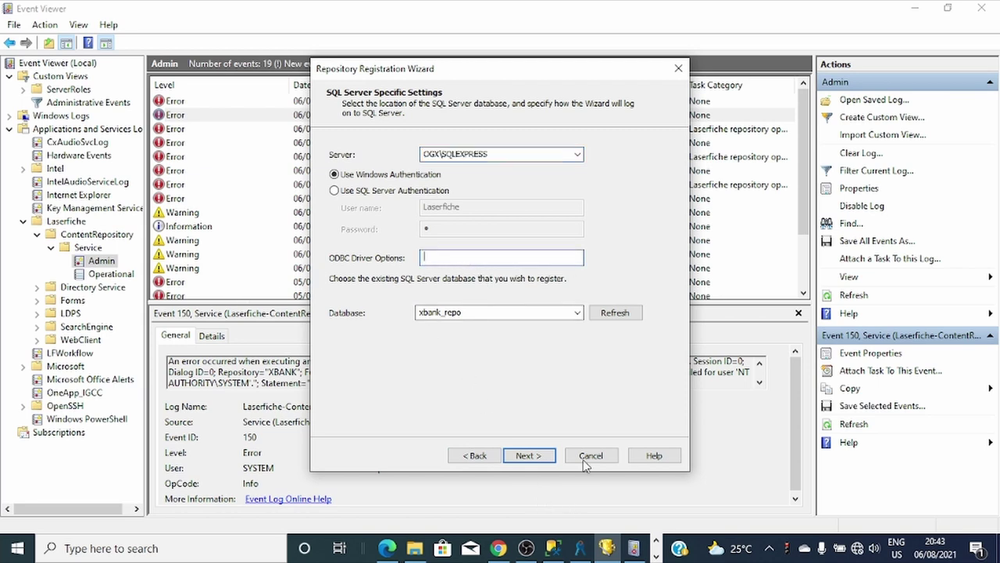
pyautogui.click(453, 459)
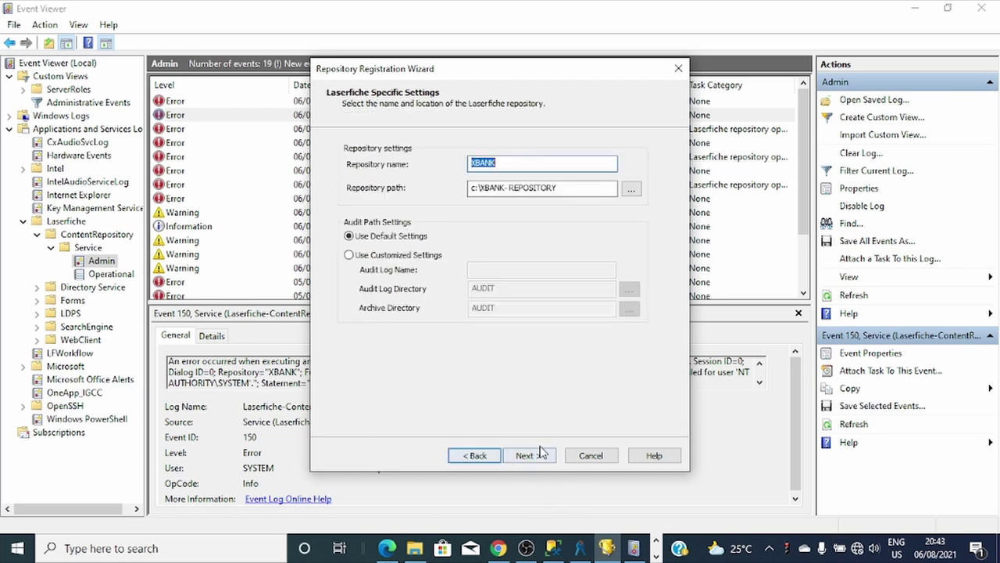
pyautogui.click(591, 456)
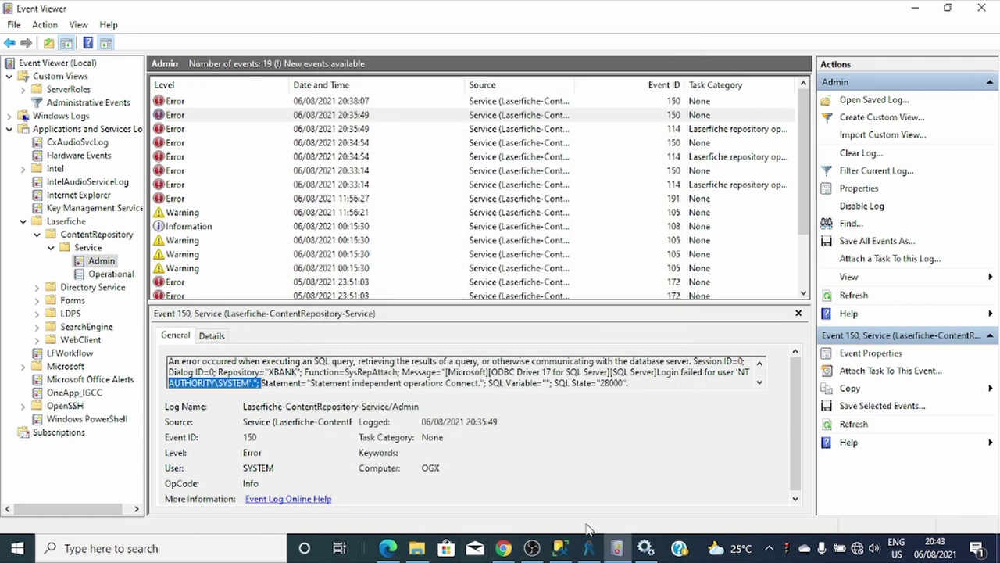
# Start Register Repository from the Repositories node and accept server OGX.
pyautogui.click(584, 548)
pyautogui.rightClick(71, 97)
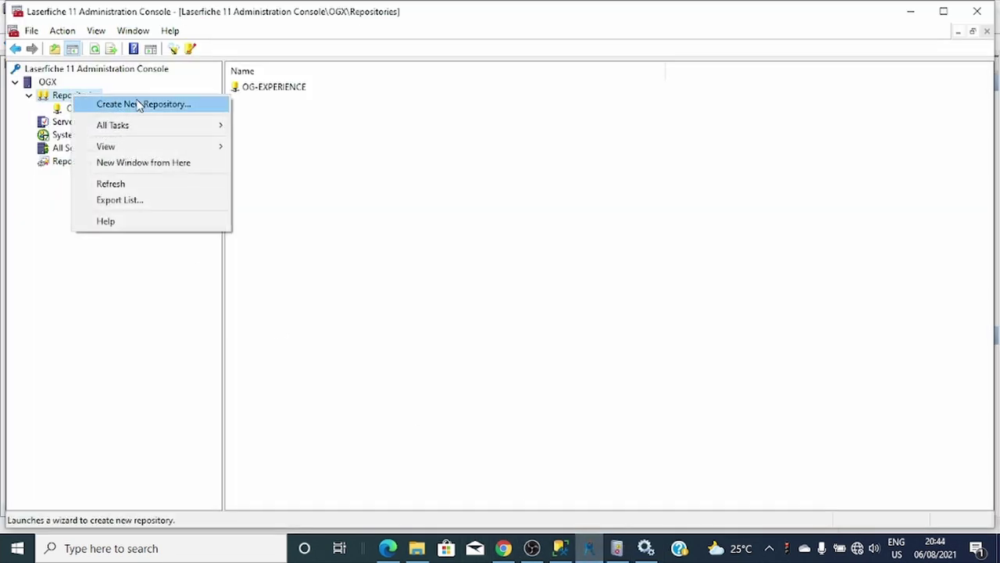
pyautogui.moveTo(190, 128)
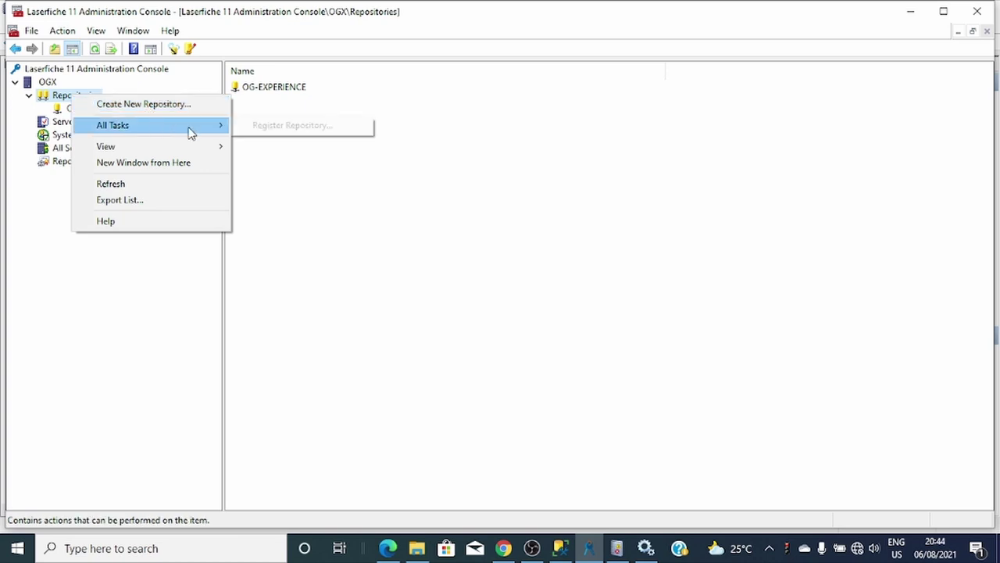
pyautogui.click(261, 128)
pyautogui.click(526, 455)
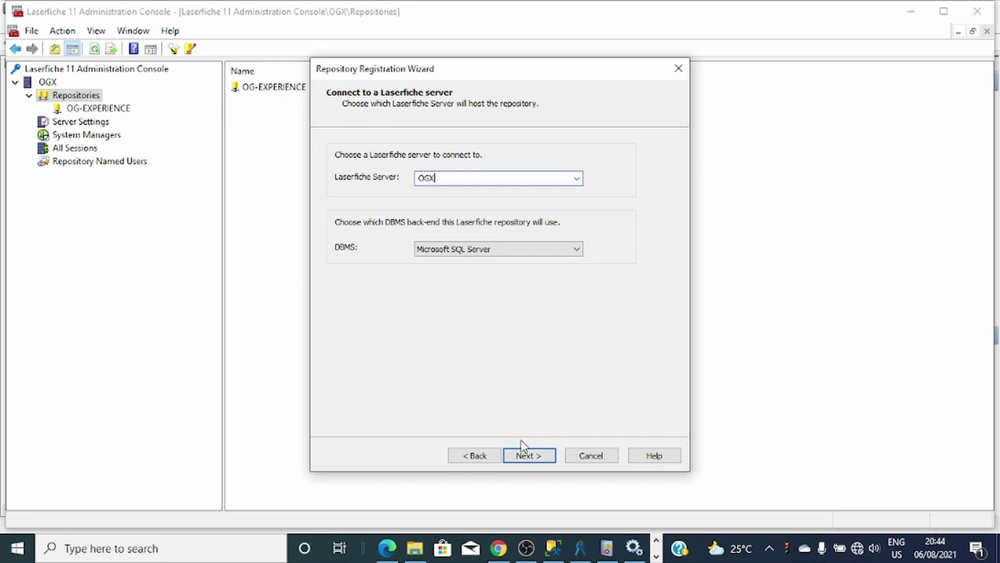
pyautogui.click(525, 455)
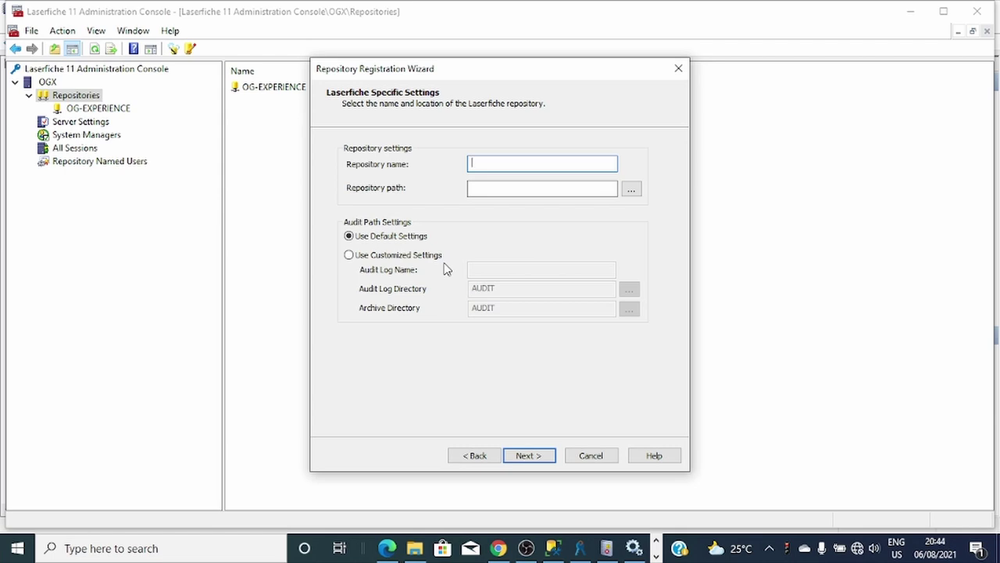
# Name the repository XBANK with path c:\XBANK-REPOSITORY.
pyautogui.write('XBANK')
pyautogui.click(631, 189)
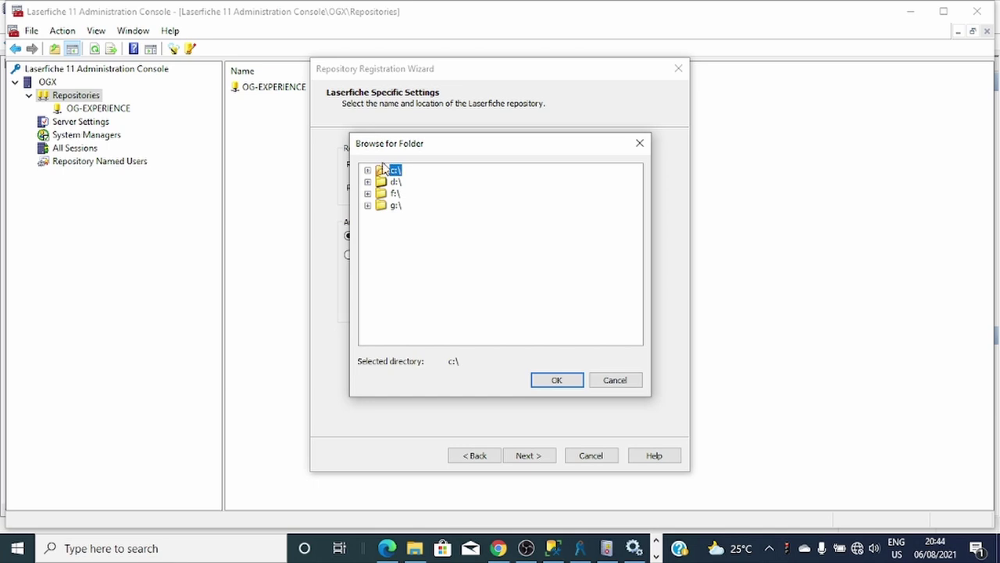
pyautogui.click(369, 170)
pyautogui.scroll(-7, 446, 258)
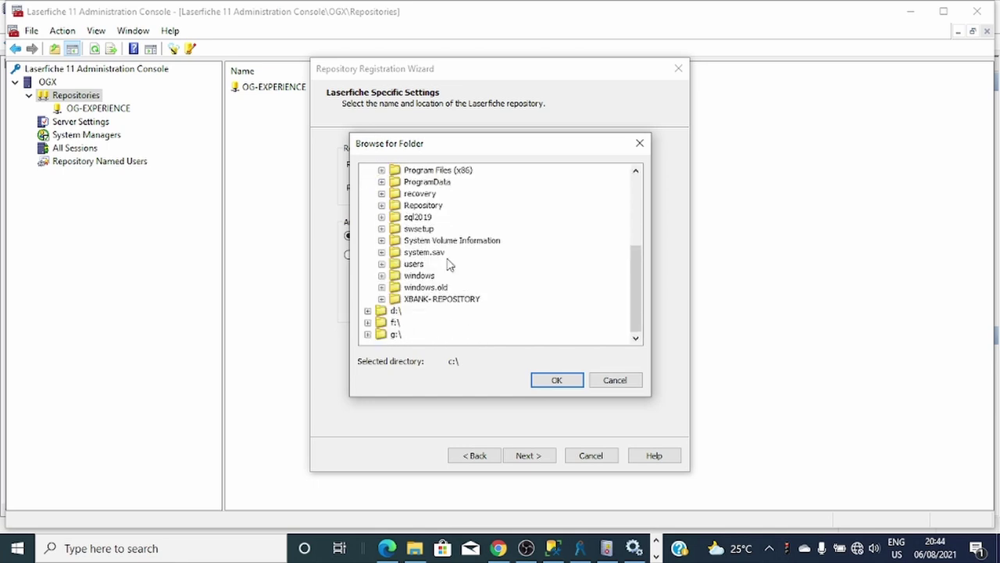
pyautogui.click(443, 301)
pyautogui.click(560, 382)
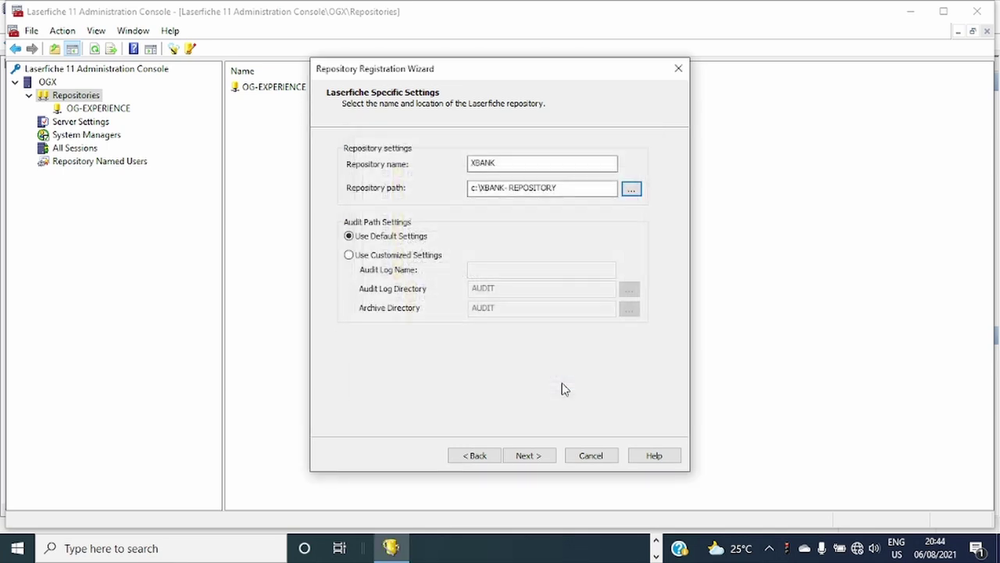
# Choose SQL Server authentication and enter the SQL login name and password.
pyautogui.click(529, 456)
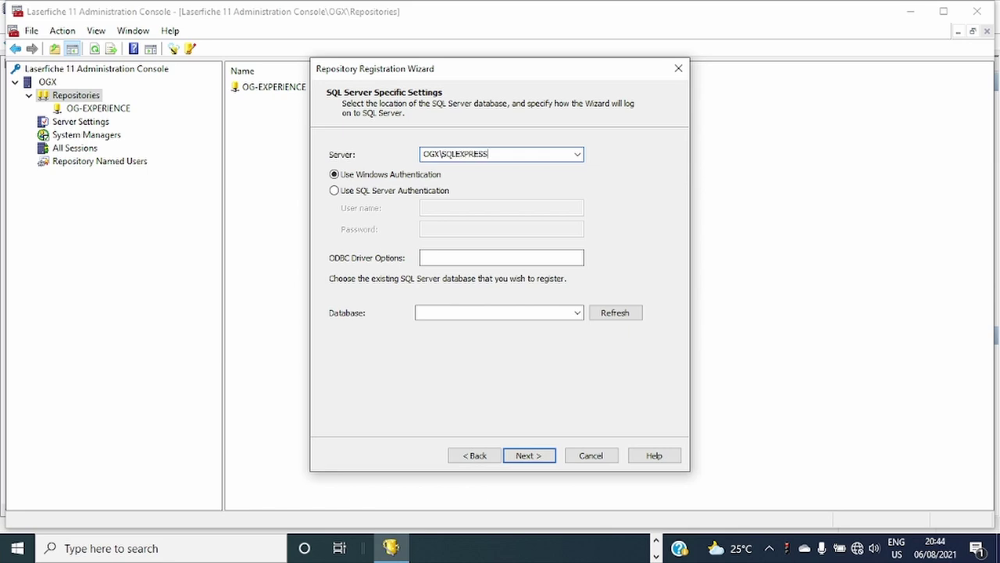
pyautogui.click(335, 191)
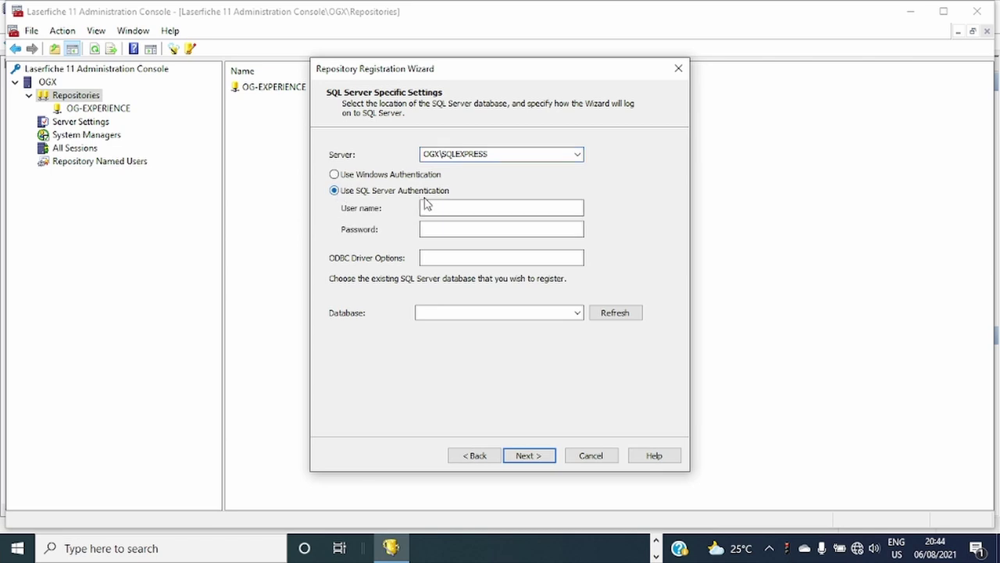
pyautogui.click(433, 207)
pyautogui.write('Laserfiche')
pyautogui.click(456, 228)
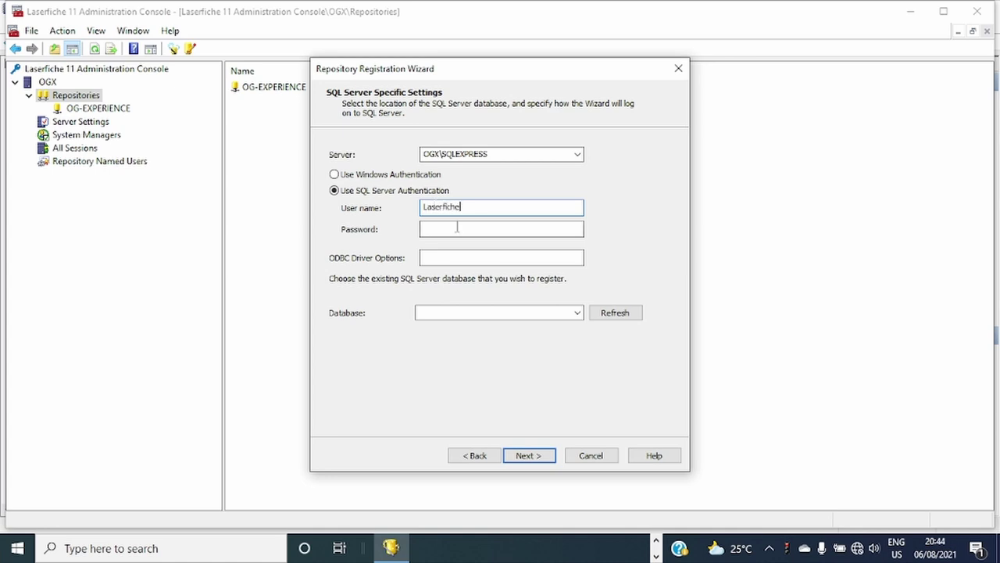
pyautogui.write('1')
# Select the xbank_repo database and complete the XBANK registration.
pyautogui.click(596, 314)
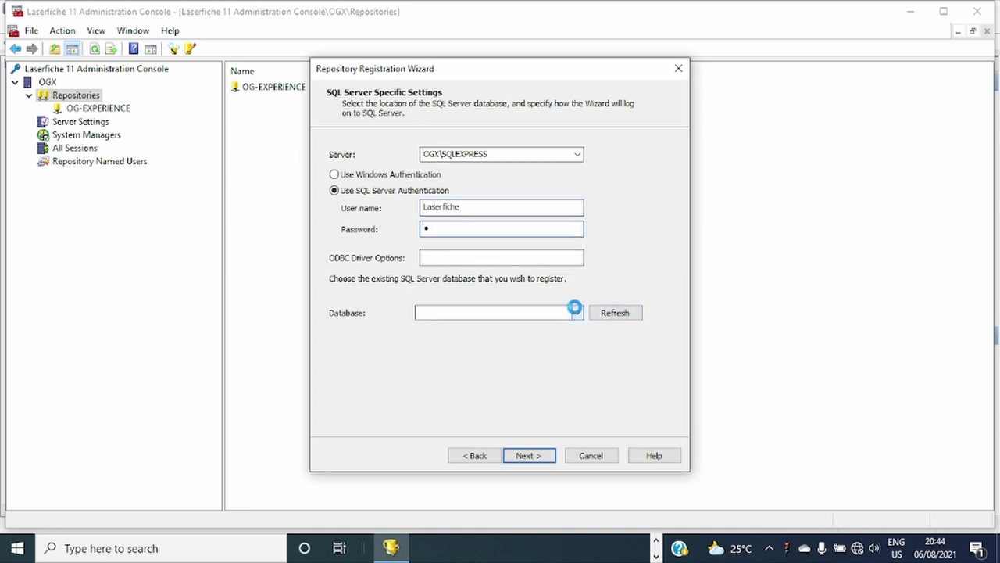
pyautogui.click(576, 312)
pyautogui.click(493, 364)
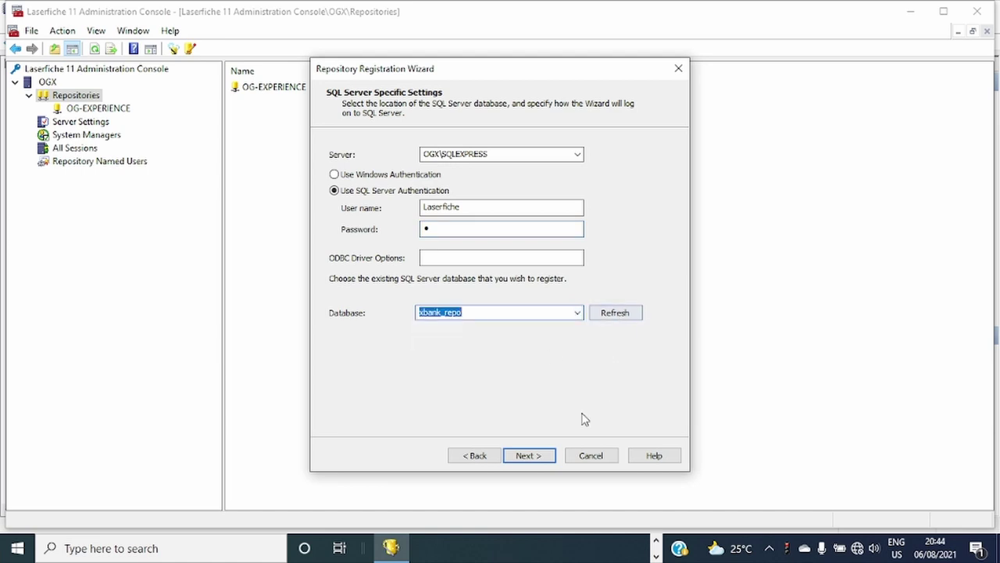
pyautogui.click(550, 457)
pyautogui.click(547, 457)
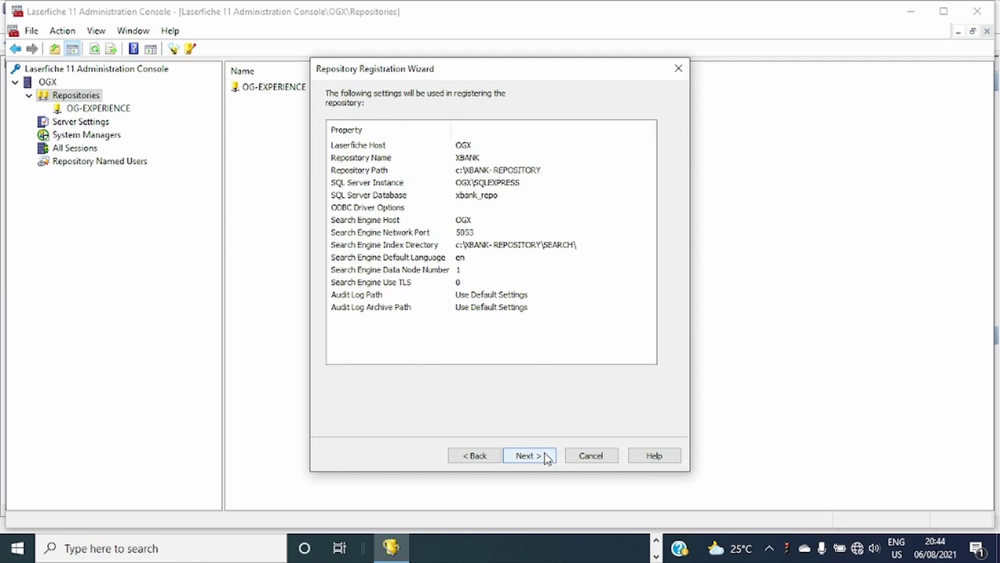
pyautogui.click(547, 457)
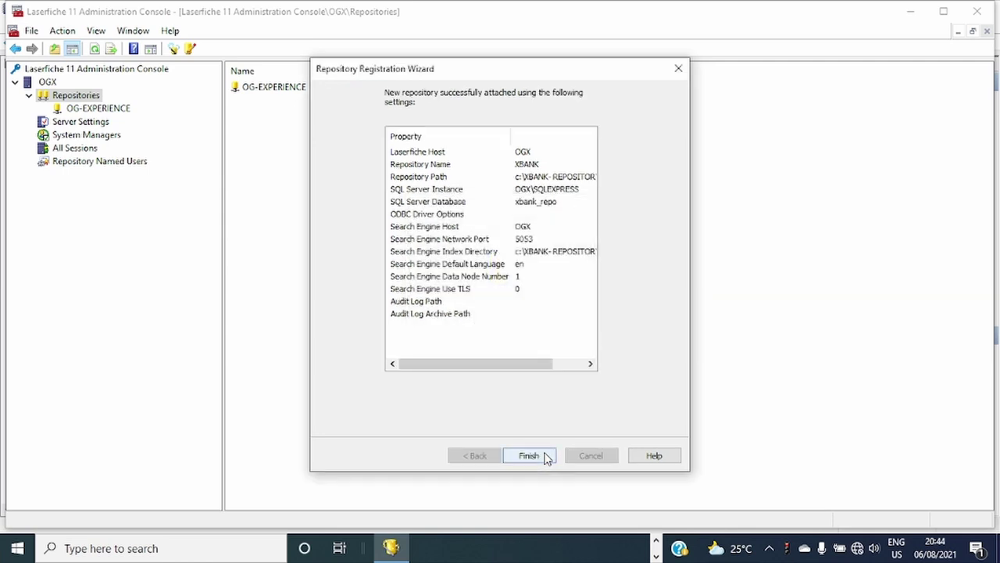
pyautogui.click(529, 456)
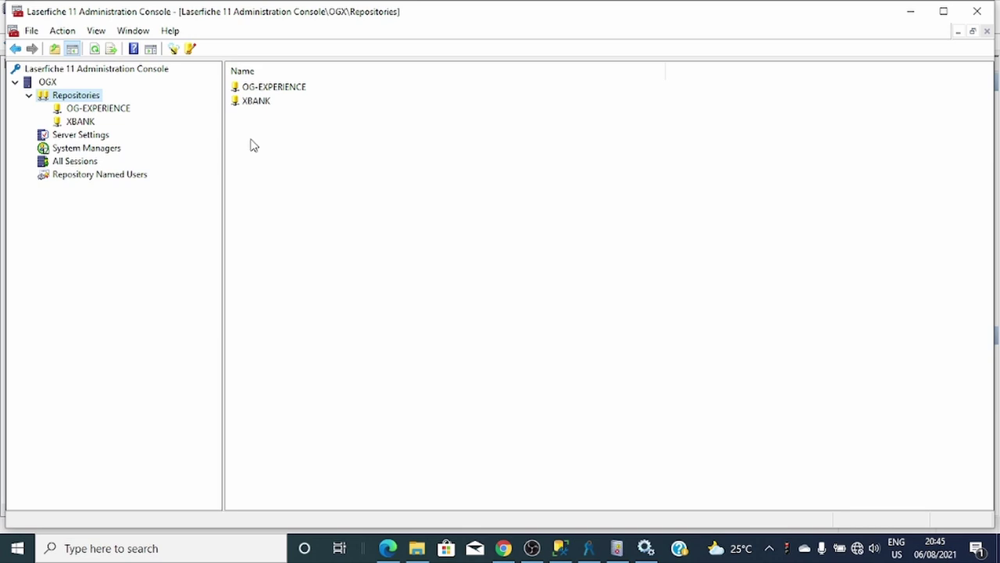
# Log in to XBANK as admin and open Metadata Management's templates.
pyautogui.click(79, 122)
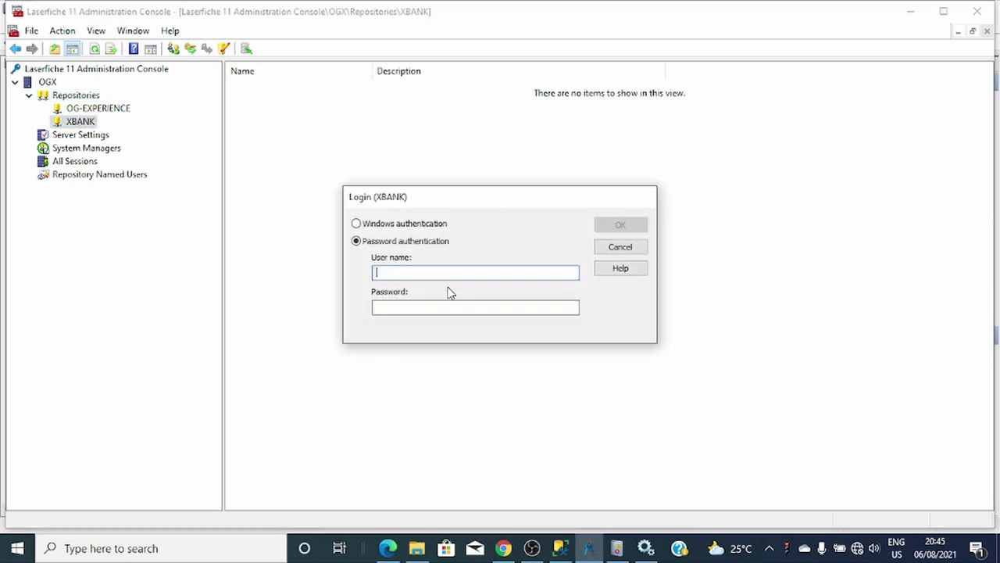
pyautogui.write('admin')
pyautogui.press('Return')
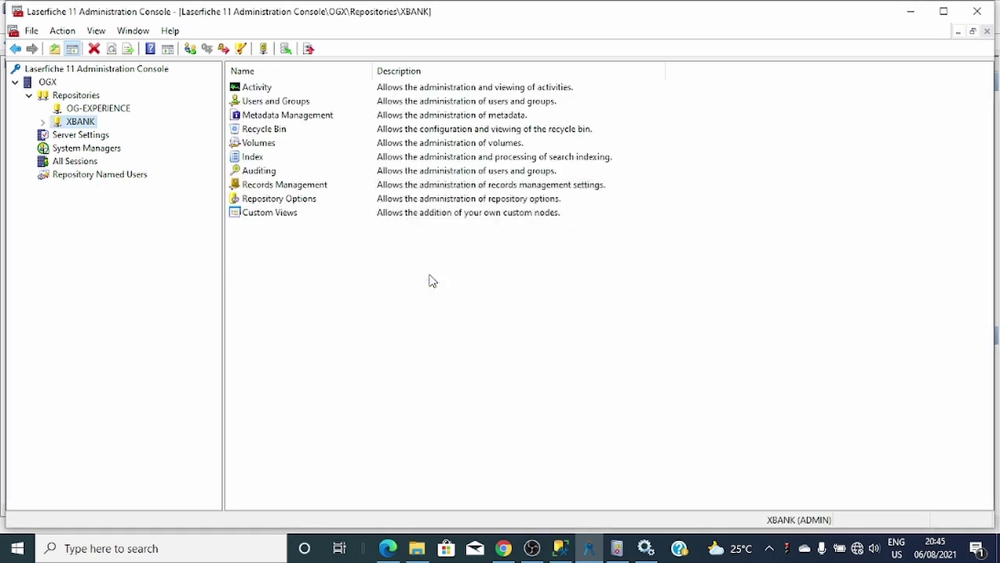
pyautogui.click(43, 122)
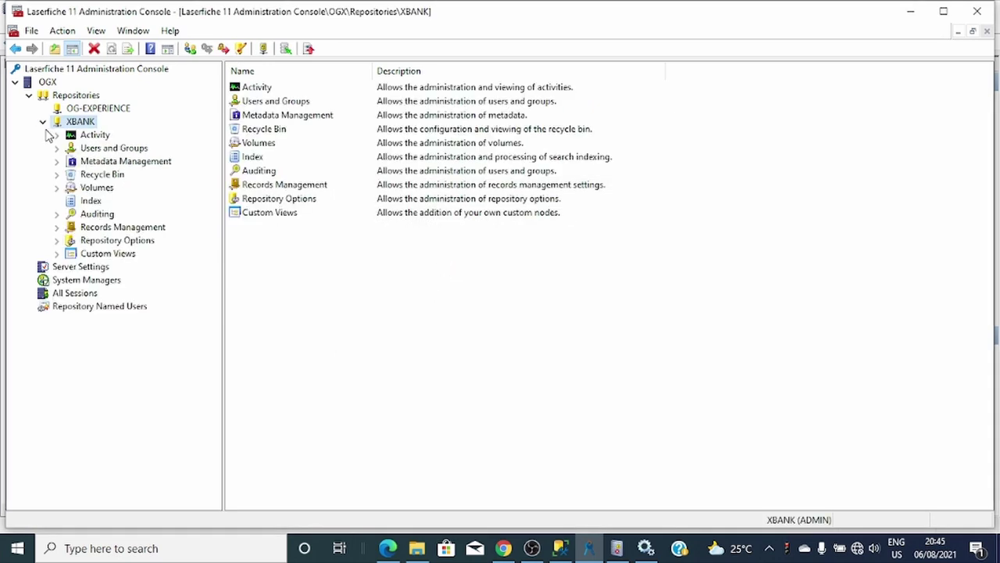
pyautogui.doubleClick(109, 160)
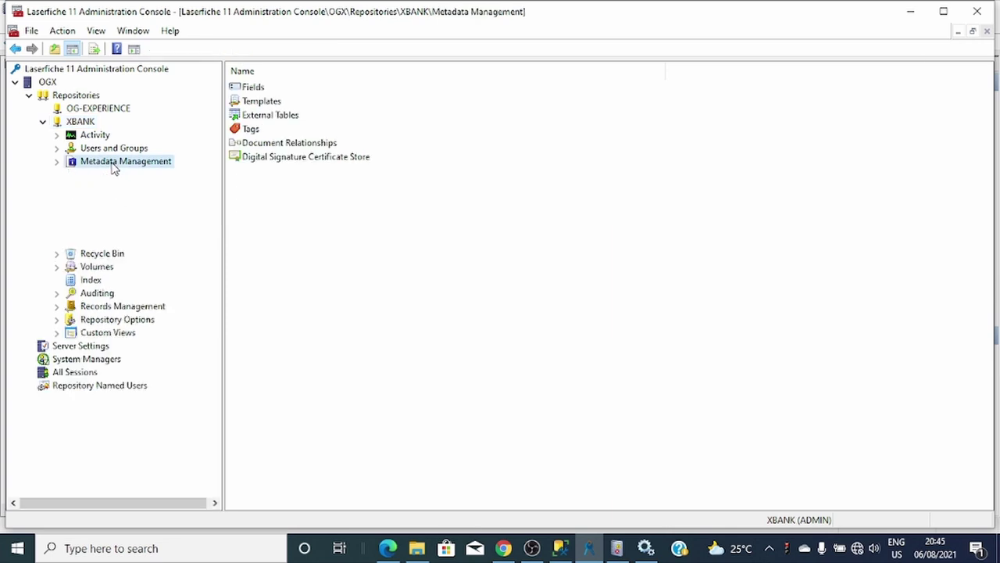
pyautogui.doubleClick(276, 102)
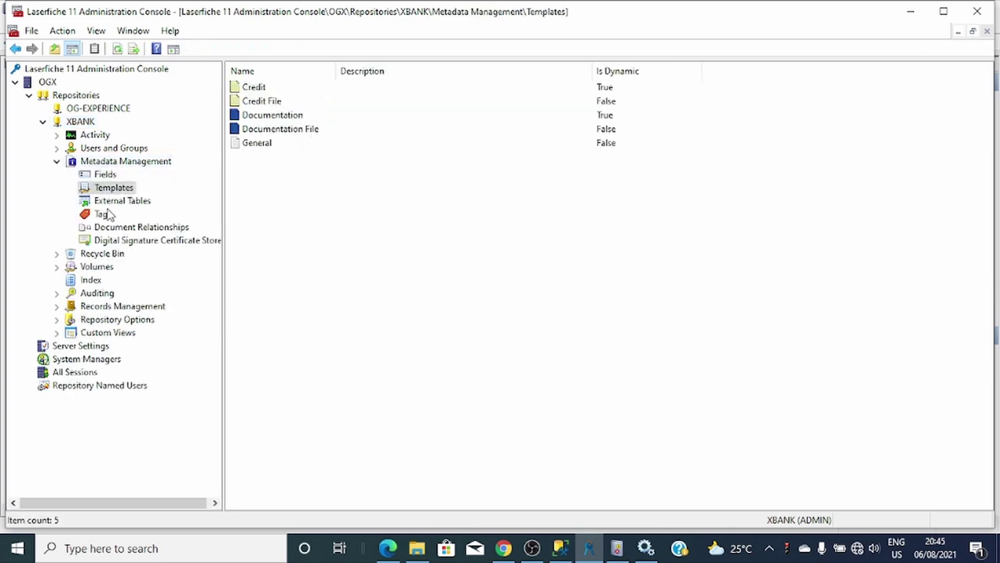
# Browse XBANK's Activity, Users and Groups, fields and Documentation template, then minimize the console.
pyautogui.click(105, 174)
pyautogui.click(94, 135)
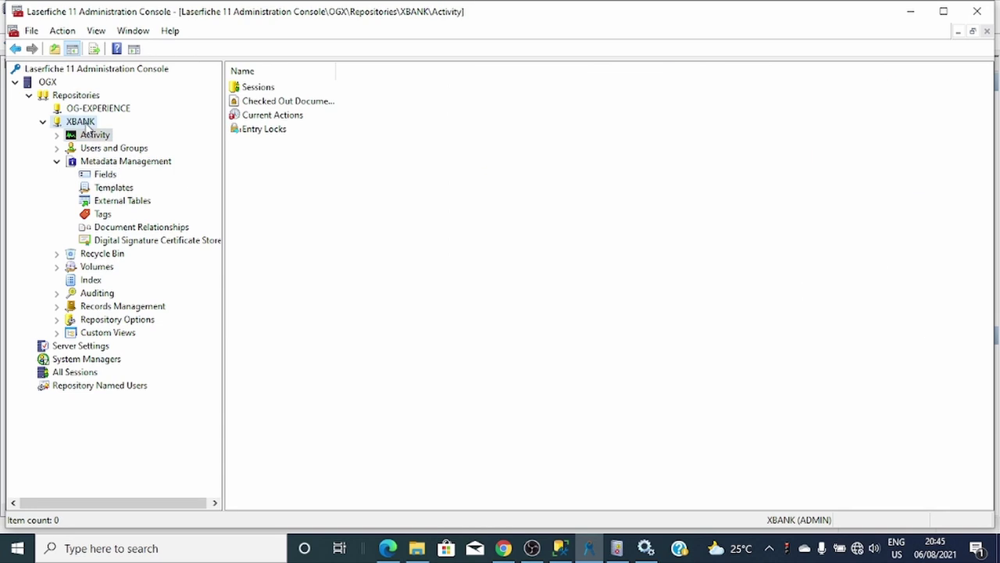
pyautogui.click(83, 122)
pyautogui.click(99, 136)
pyautogui.click(101, 148)
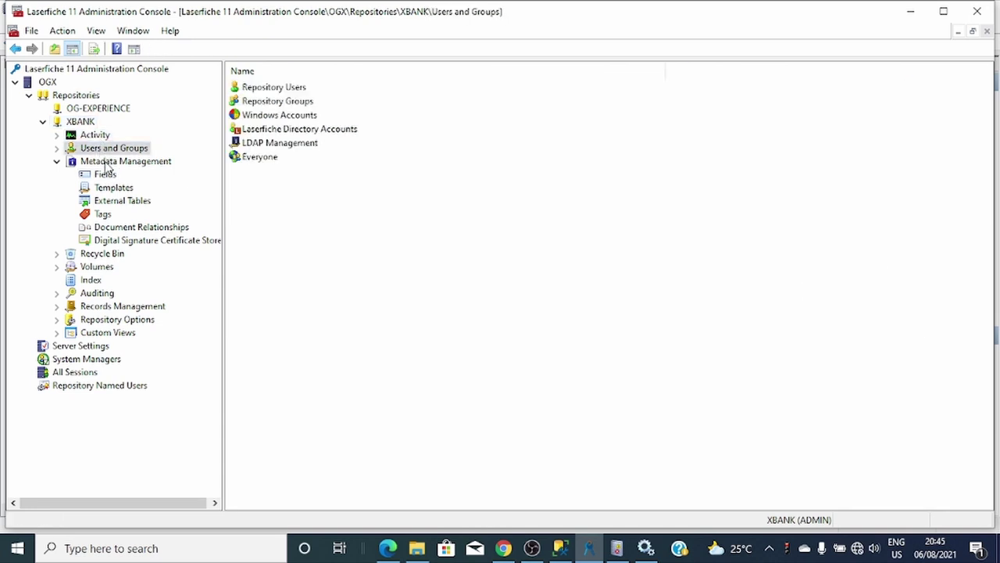
pyautogui.click(106, 175)
pyautogui.click(113, 188)
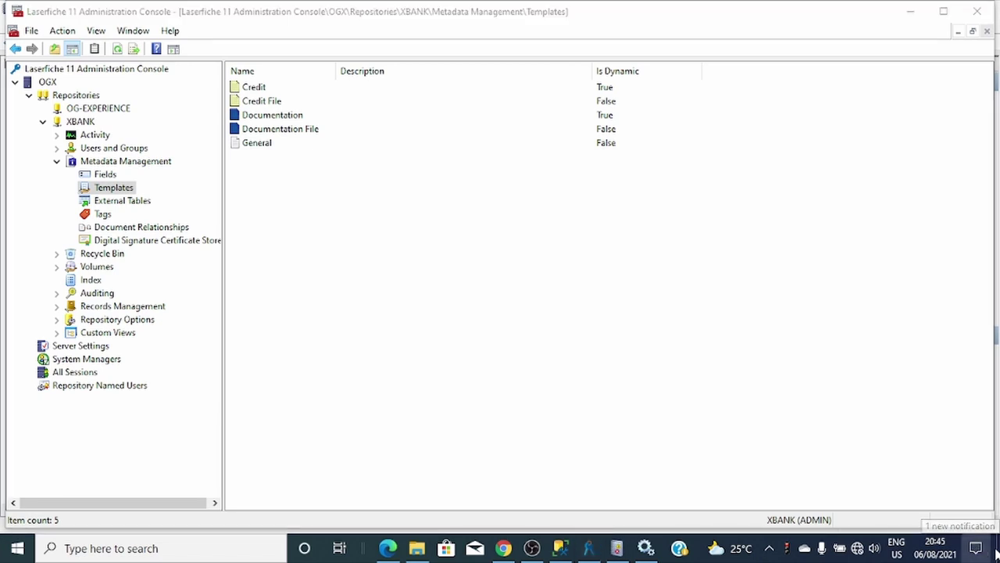
pyautogui.click(976, 547)
pyautogui.press('d')
pyautogui.click(871, 65)
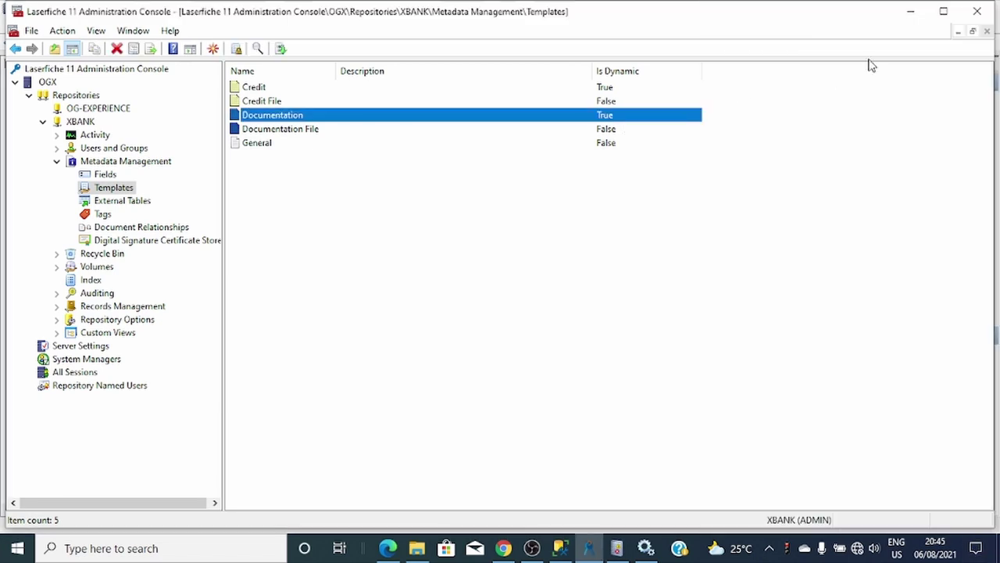
pyautogui.click(911, 10)
# Minimize Event Viewer, Services and SQL Server Management Studio, then refresh the desktop.
pyautogui.click(914, 9)
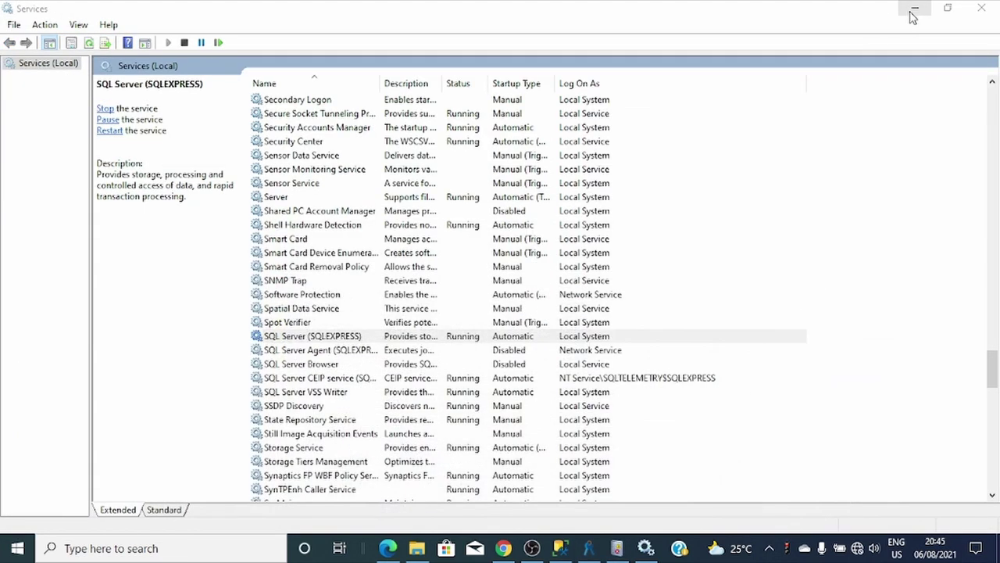
pyautogui.click(912, 14)
pyautogui.click(940, 10)
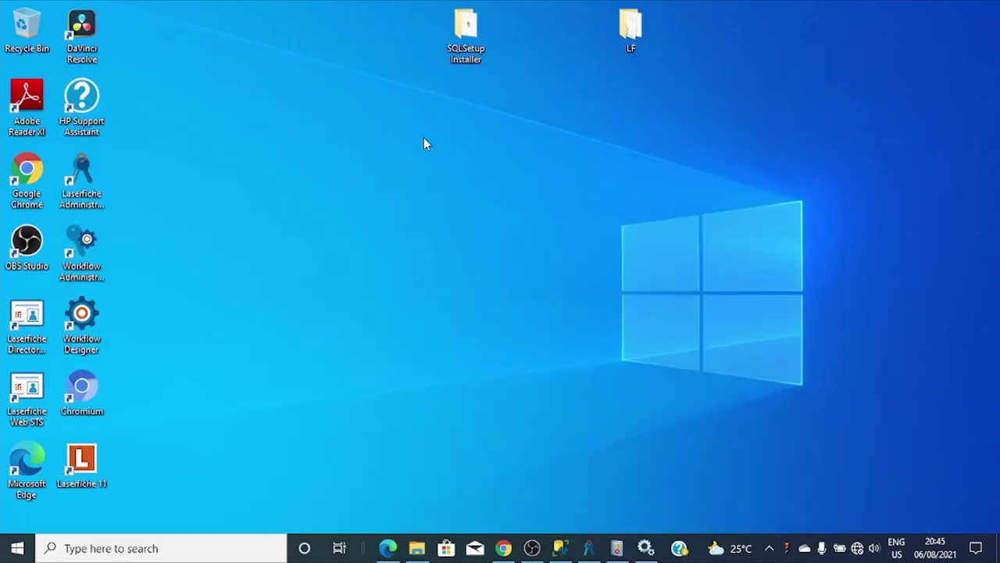
pyautogui.rightClick(314, 273)
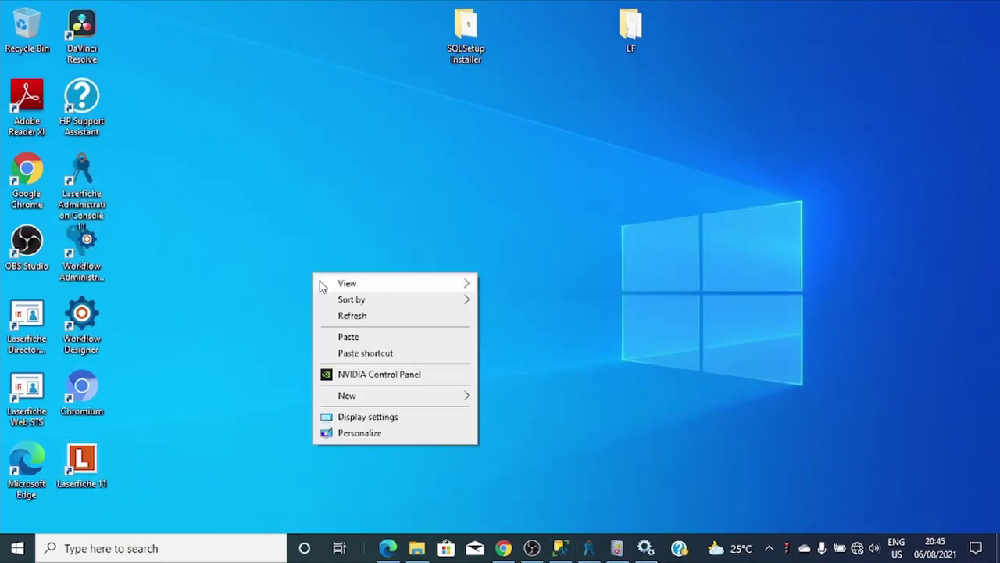
pyautogui.click(373, 316)
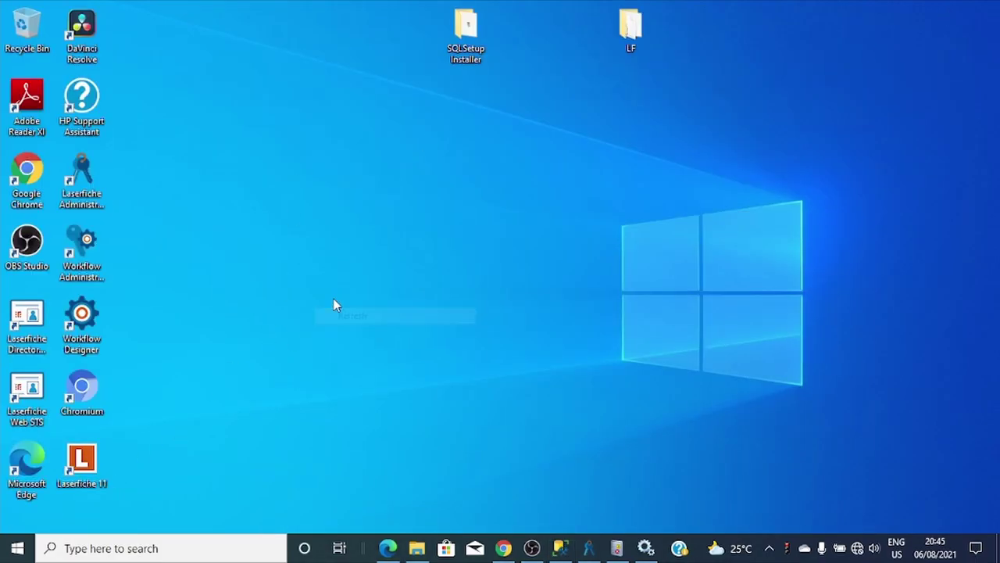
# Launch the Laserfiche 11 client, select the XBANK repository, and log in to it.
pyautogui.doubleClick(100, 467)
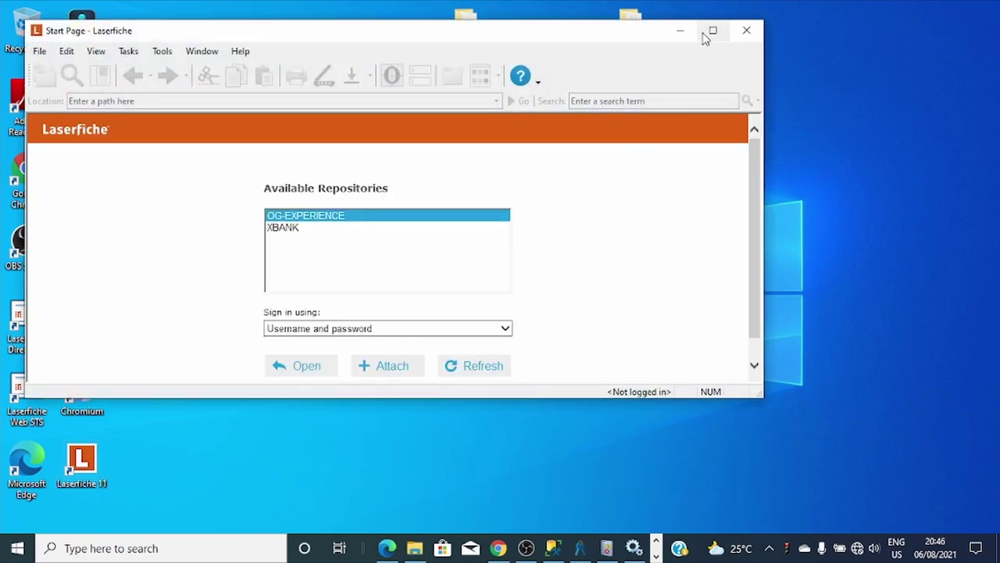
pyautogui.click(293, 227)
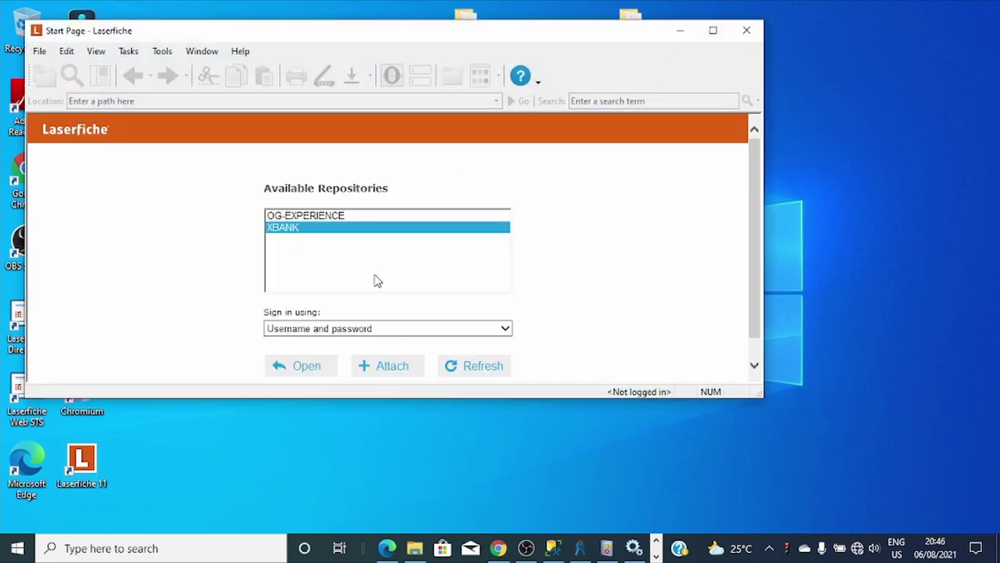
pyautogui.click(713, 30)
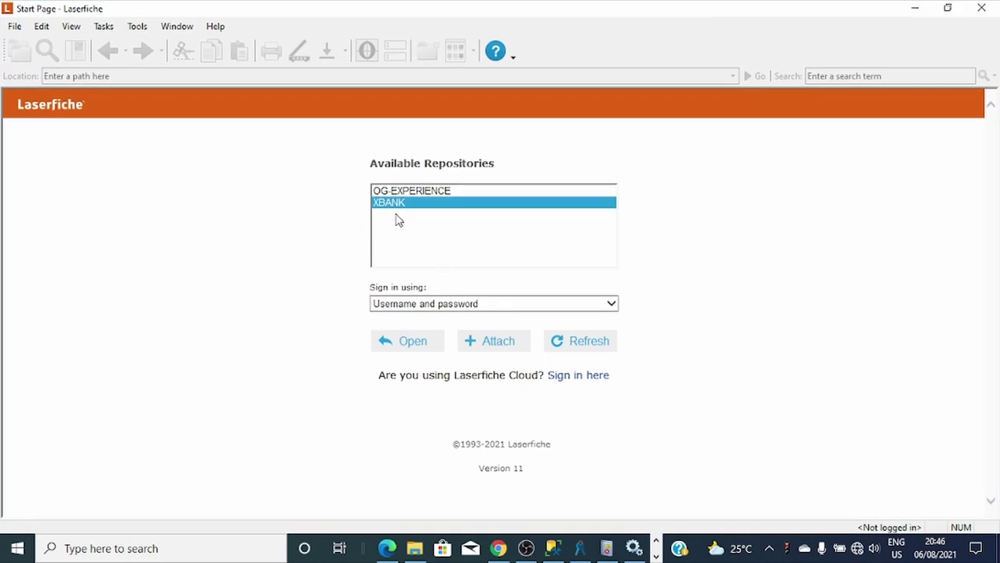
pyautogui.click(398, 338)
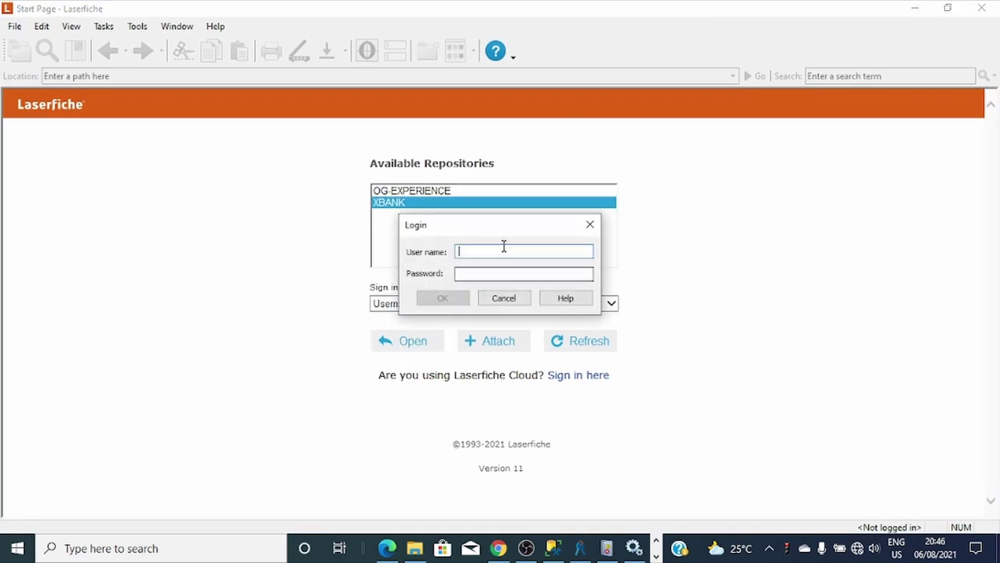
pyautogui.write('admin')
pyautogui.press('Return')
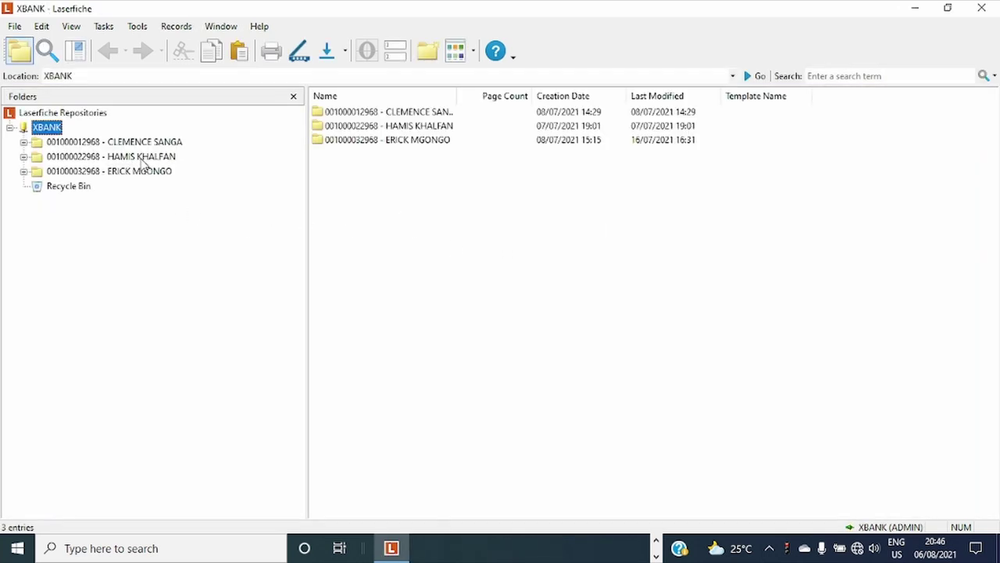
# Check each of the three restored customer folders, then close the Laserfiche client.
pyautogui.click(125, 143)
pyautogui.click(101, 157)
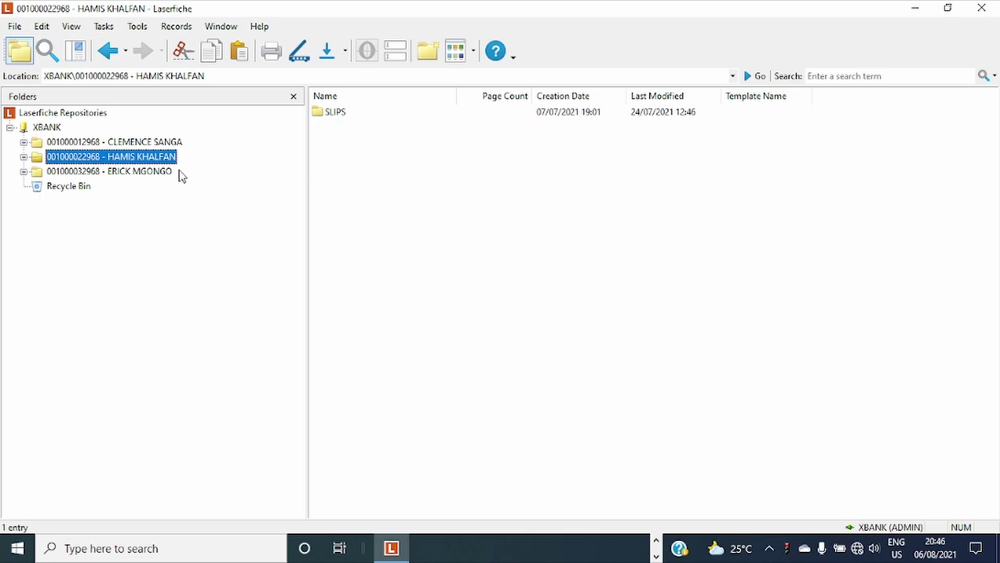
pyautogui.click(138, 174)
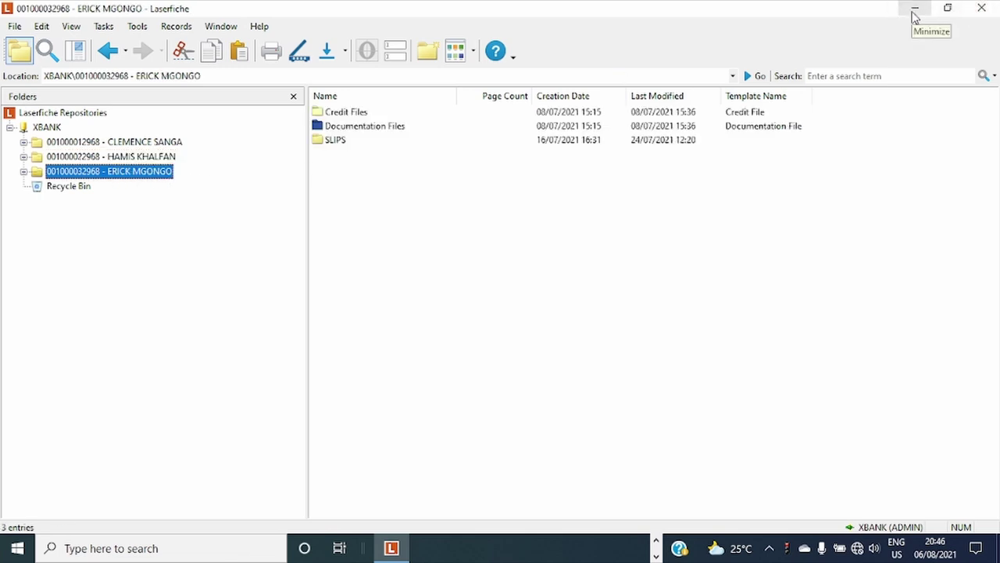
pyautogui.click(980, 9)
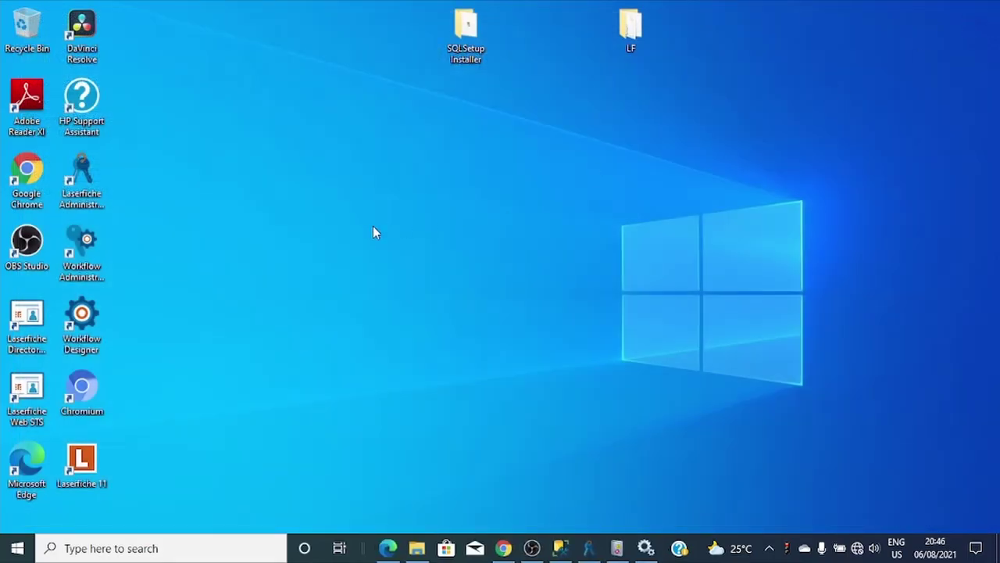